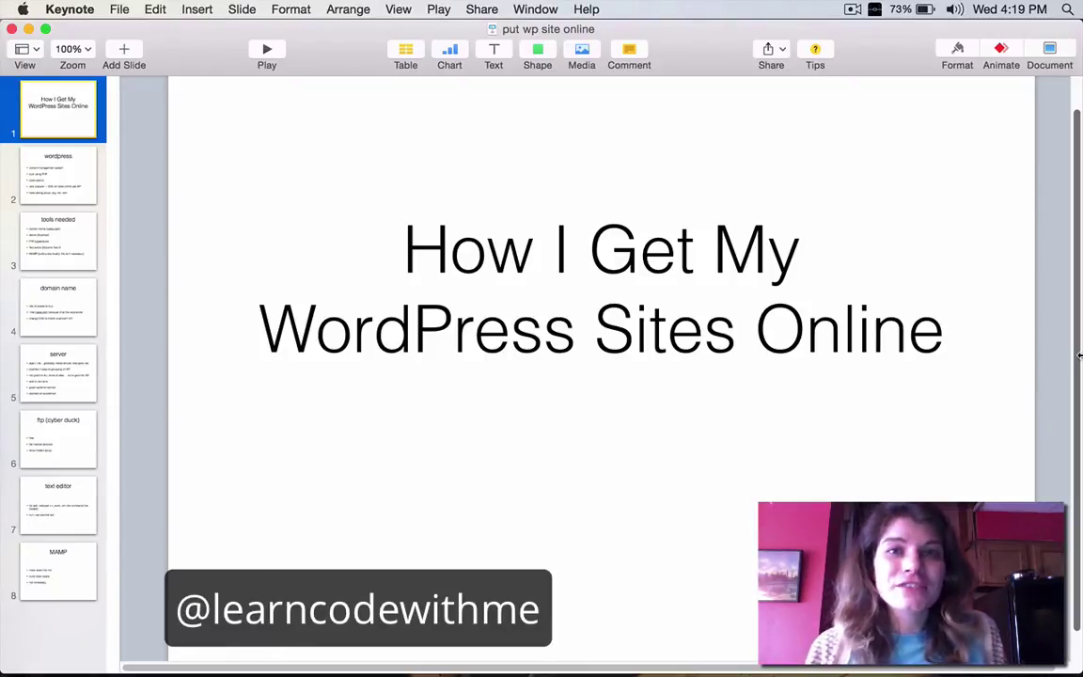
Step: Show the wordpress slide in the presentation, and switch to Chrome to view the WordPress.com home page
key("Down")
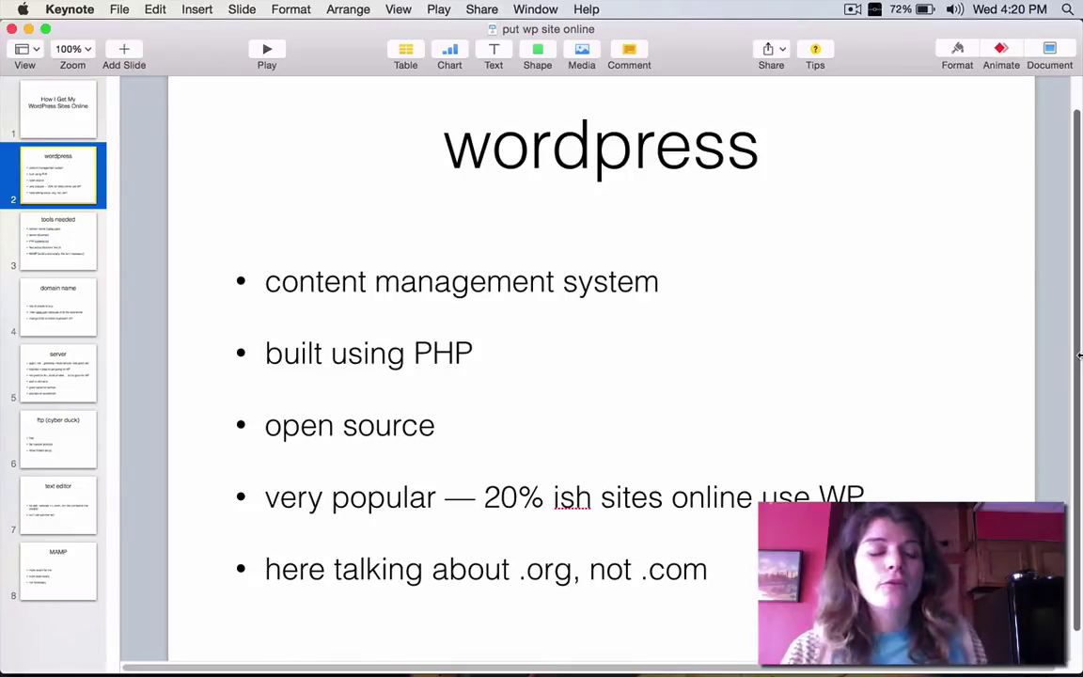
key("super+Tab")
key("super+Tab")
key("super+Tab")
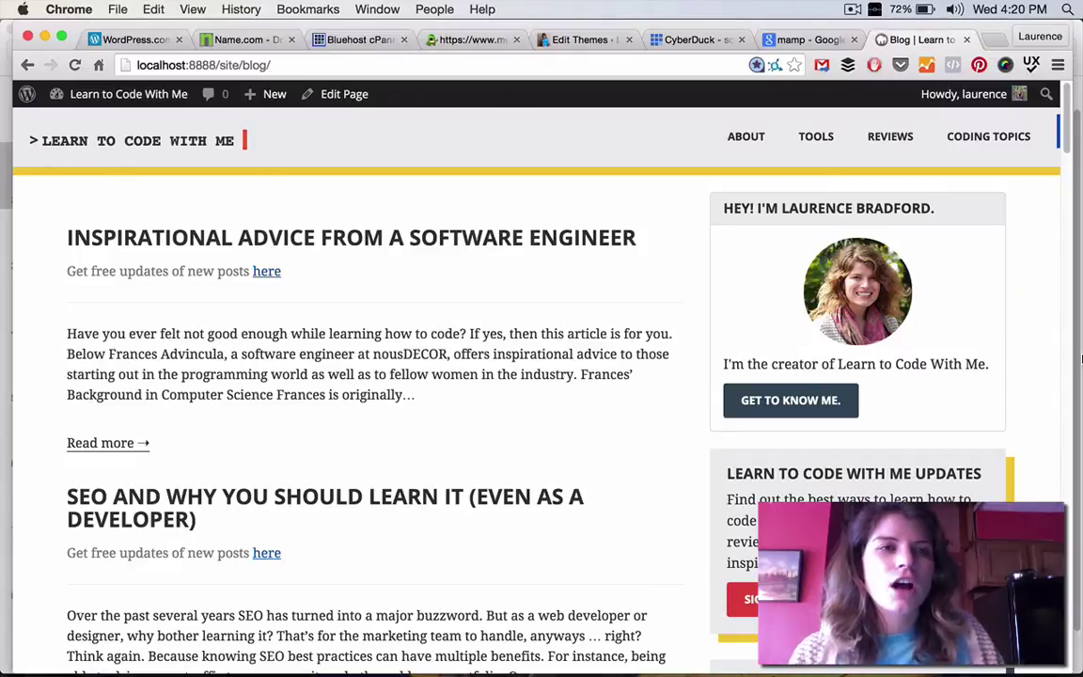
left_click(124, 42)
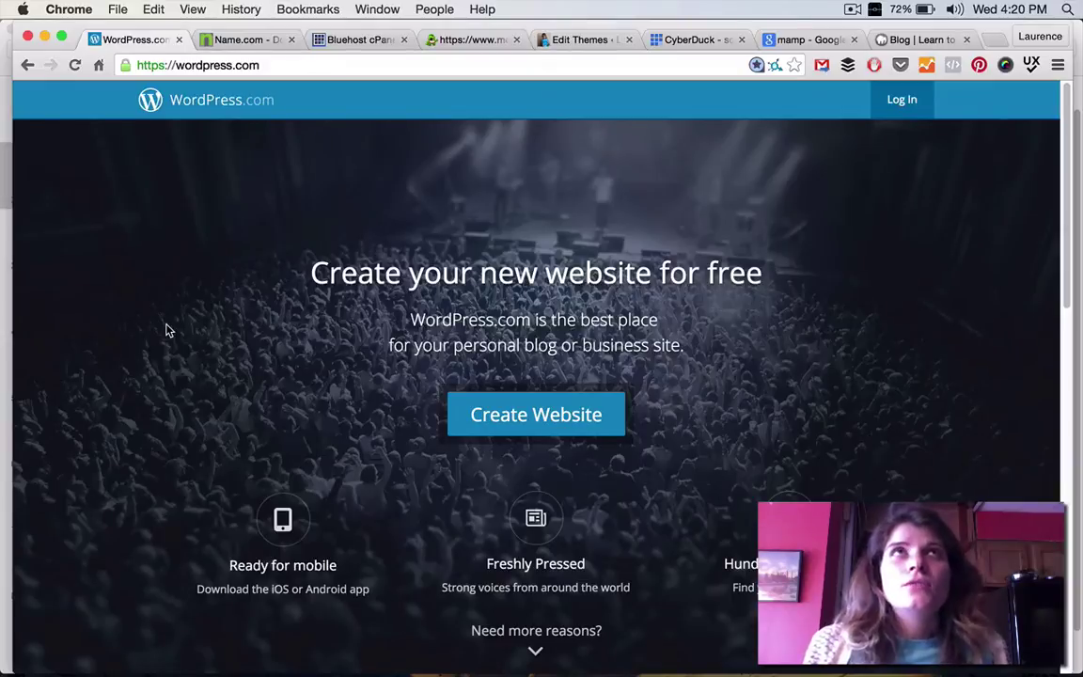
Step: Open wordpress.org in a new browser tab
key("super+t")
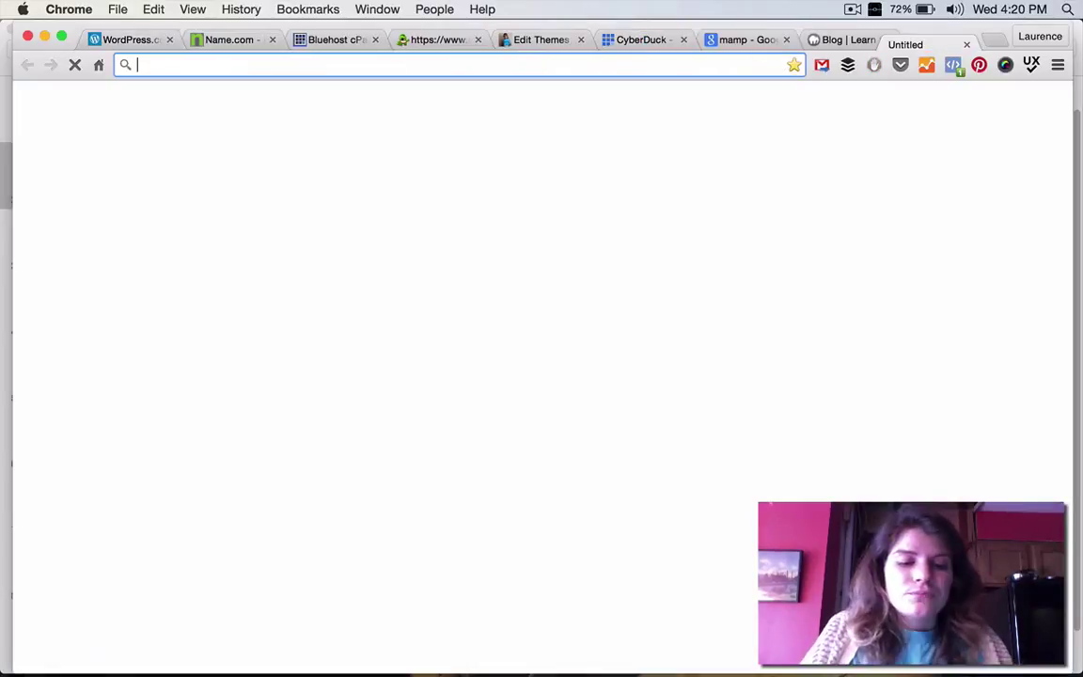
type("wordpress.org")
key("Return")
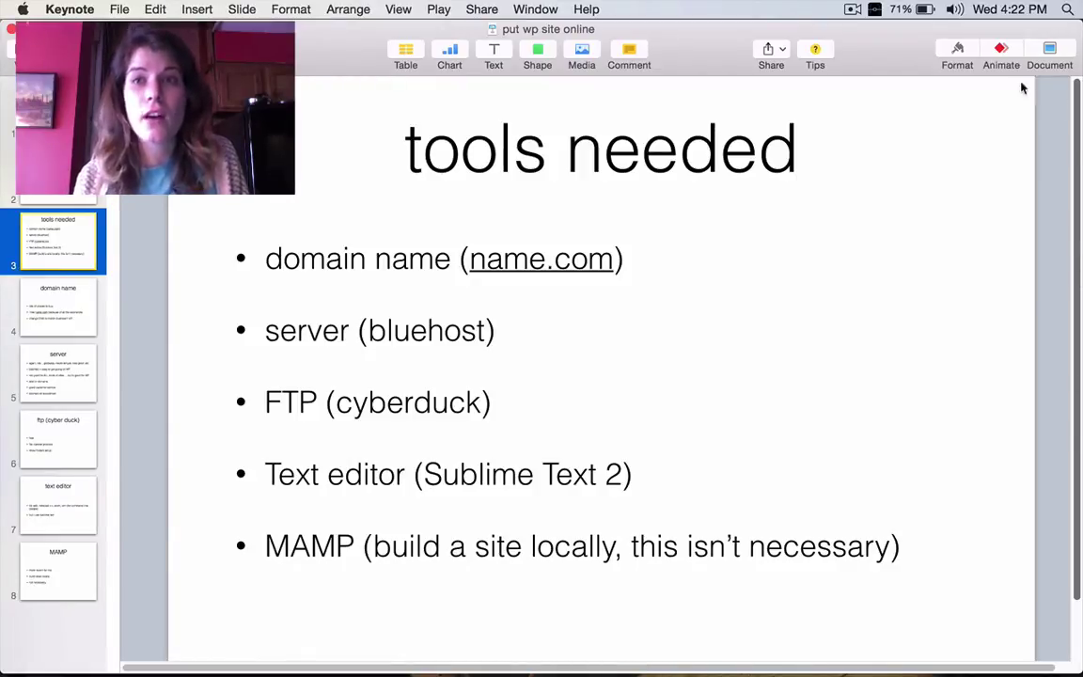
Step: Show the domain name slide, switch to Chrome and search name.com for the owner's first name as a .com domain, reviewing the alternative extensions
key("Down")
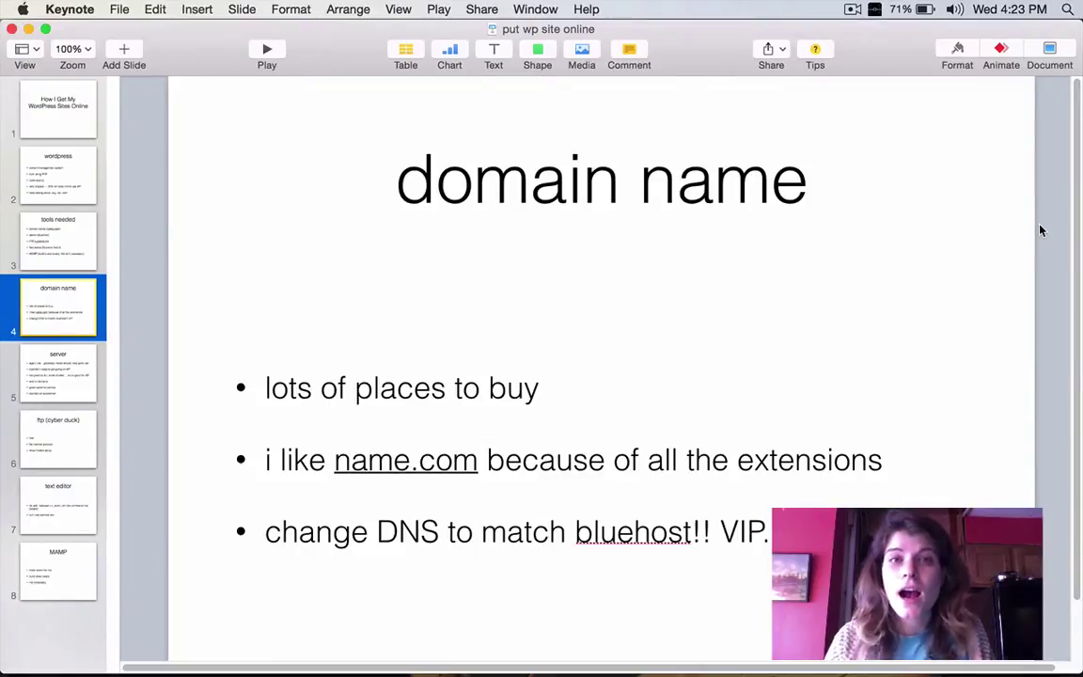
key("super+Tab")
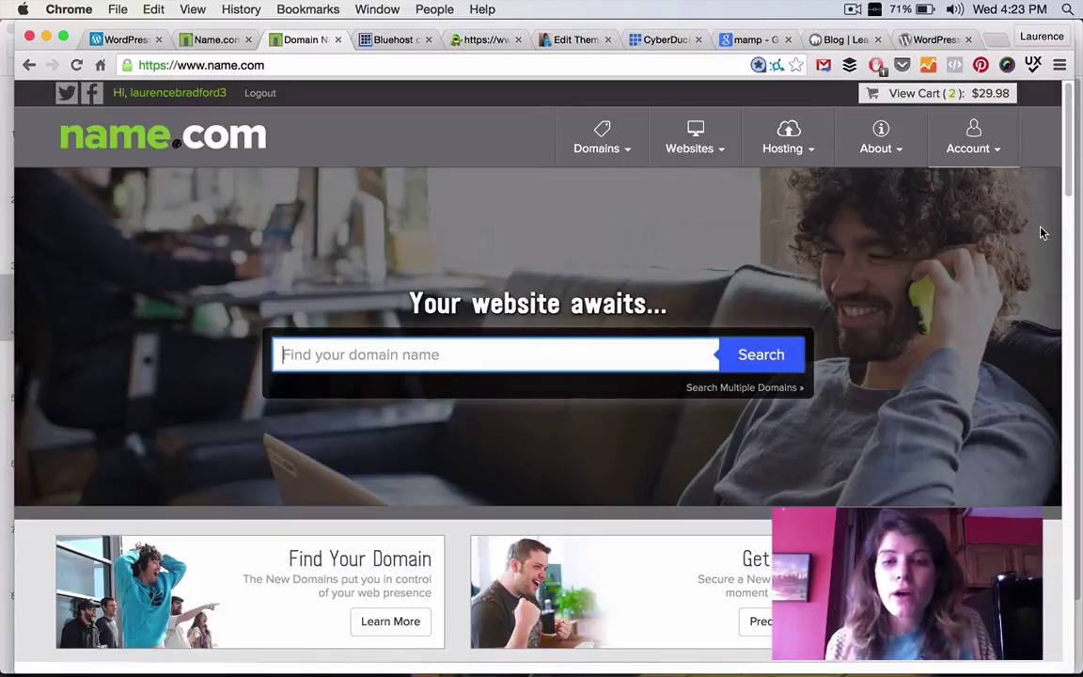
type("laurence.")
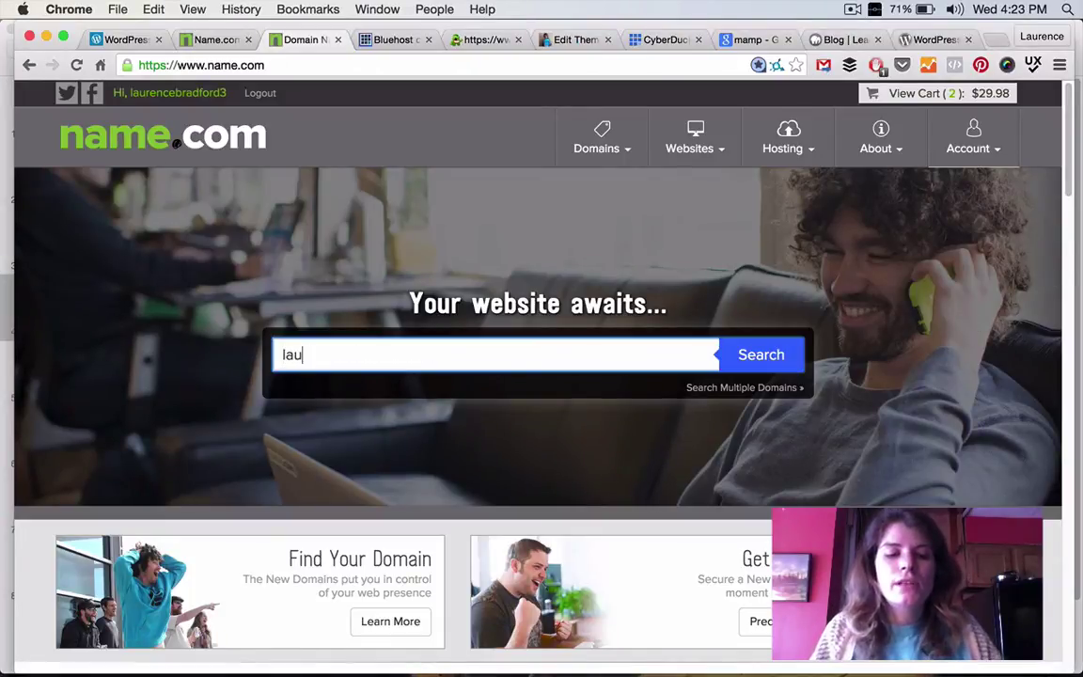
type("com")
key("Return")
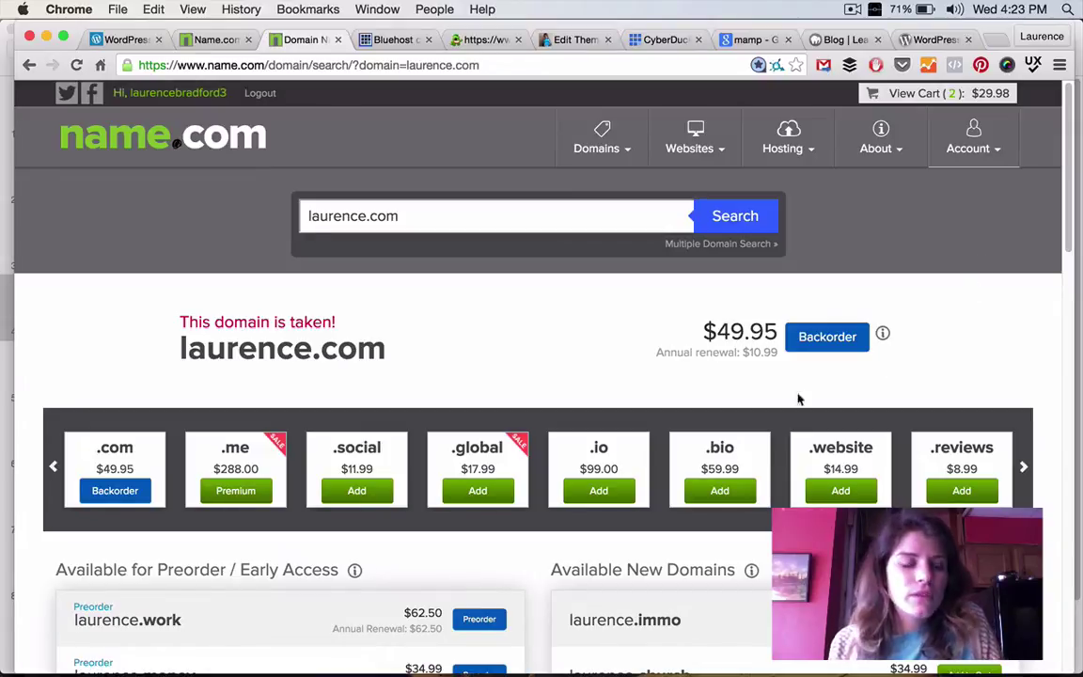
scroll(800, 406, "down", 5)
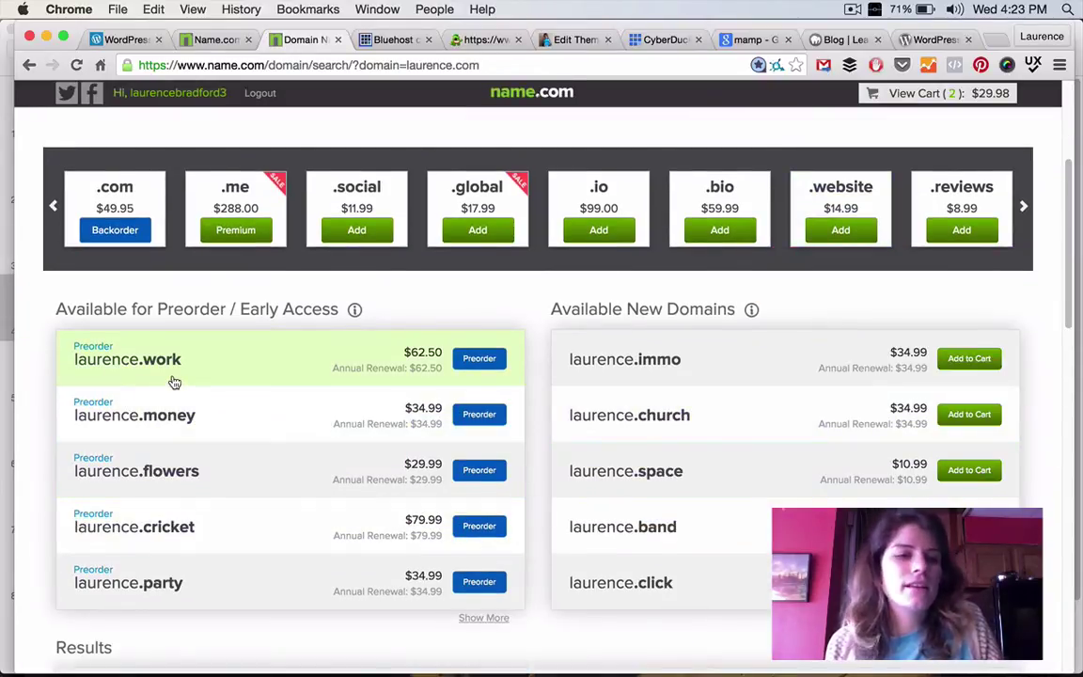
scroll(541, 376, "down", 2)
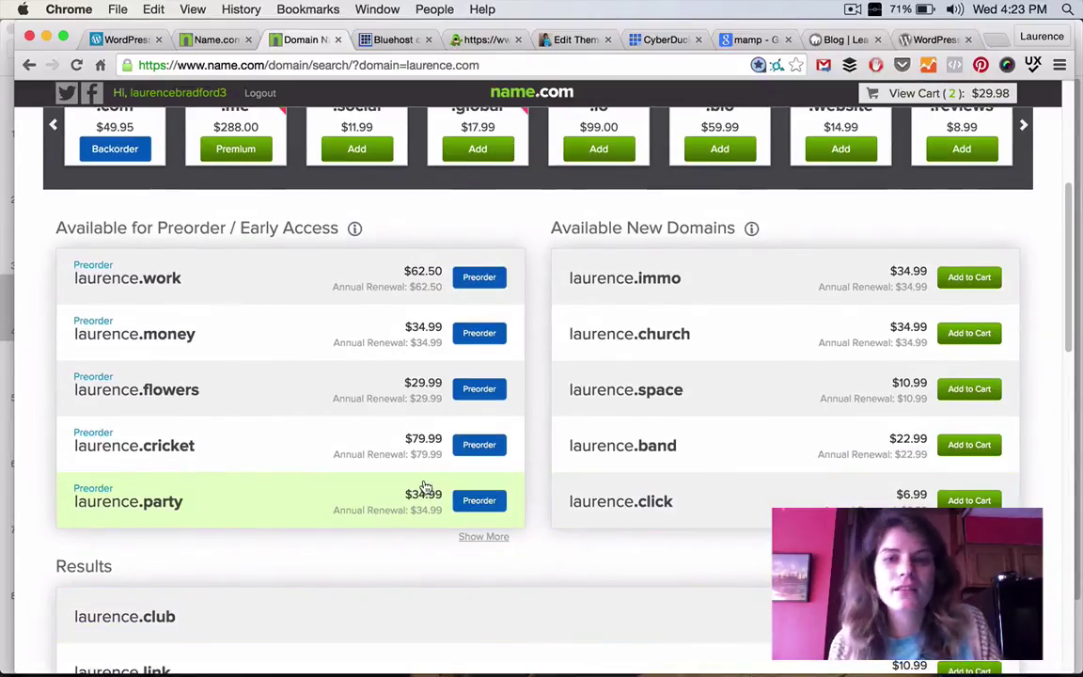
scroll(536, 551, "up", 7)
scroll(538, 555, "up", 1)
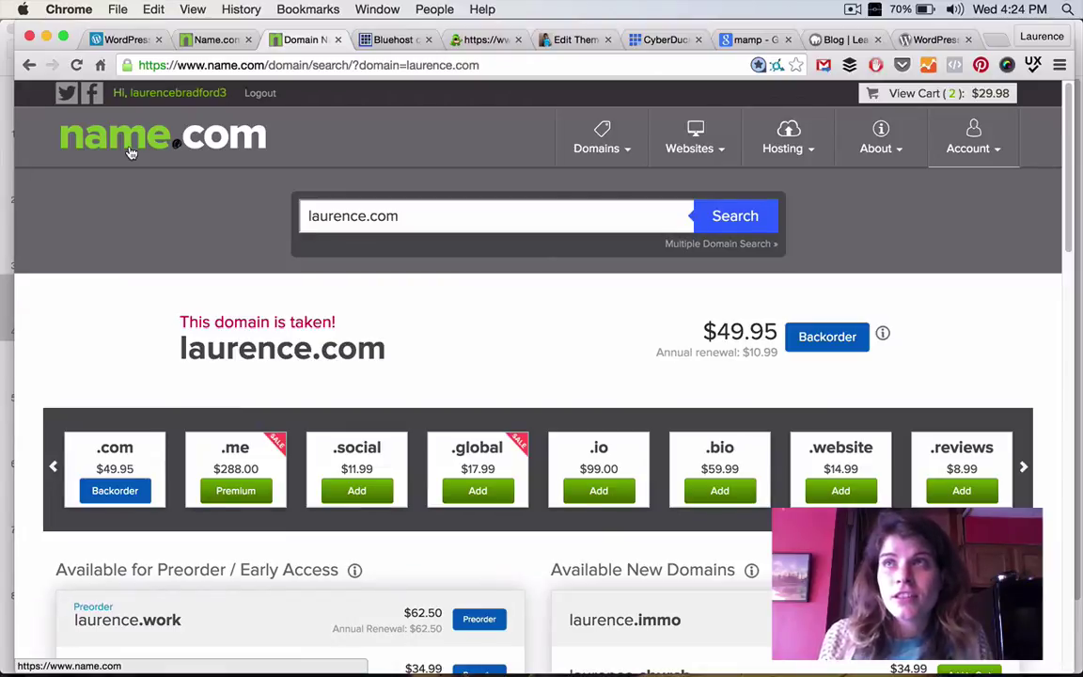
Step: Examine the nameserver settings and nameserver guidance for the registered .me domain on name.com, and dismiss the calendar reminder
left_click(216, 39)
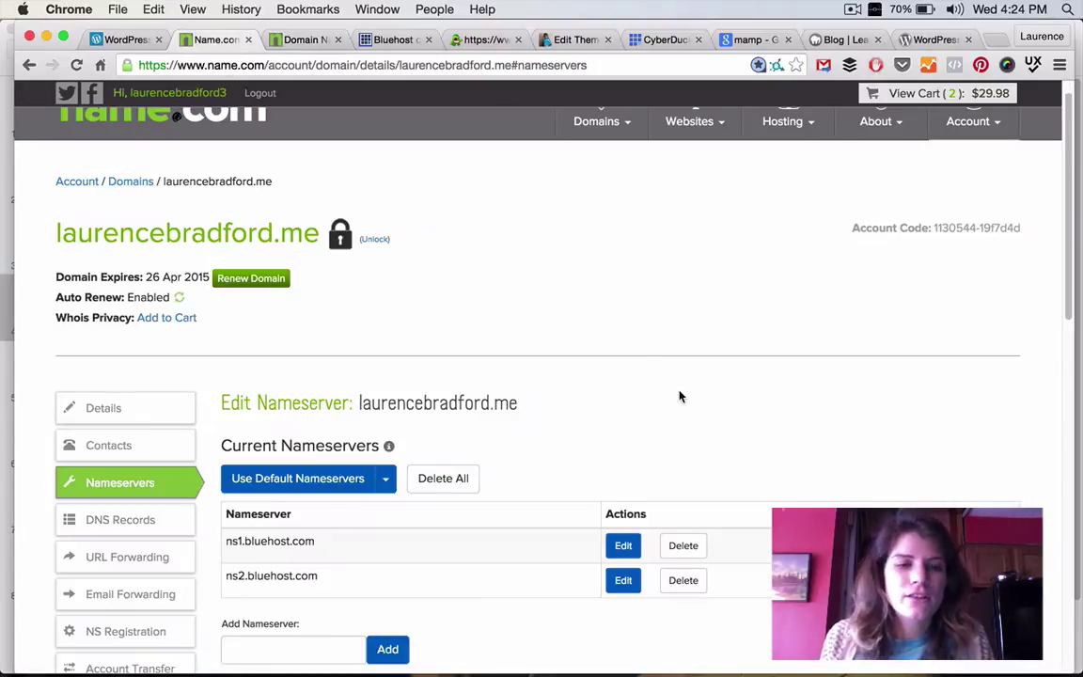
scroll(705, 419, "up", 1)
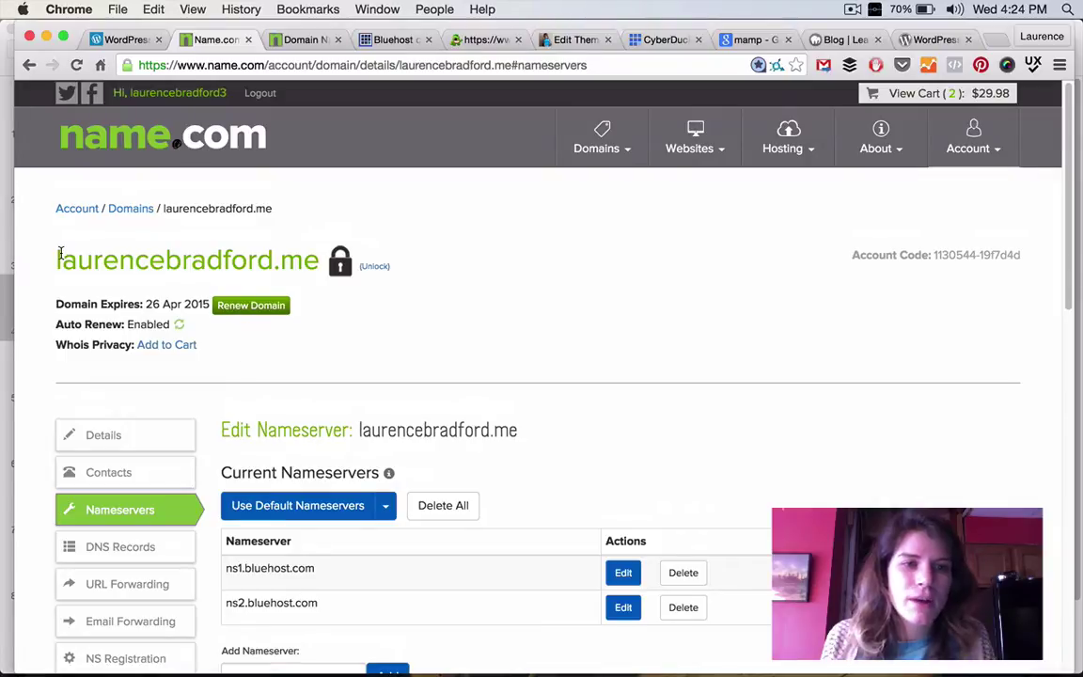
left_click_drag(48, 257, 323, 288)
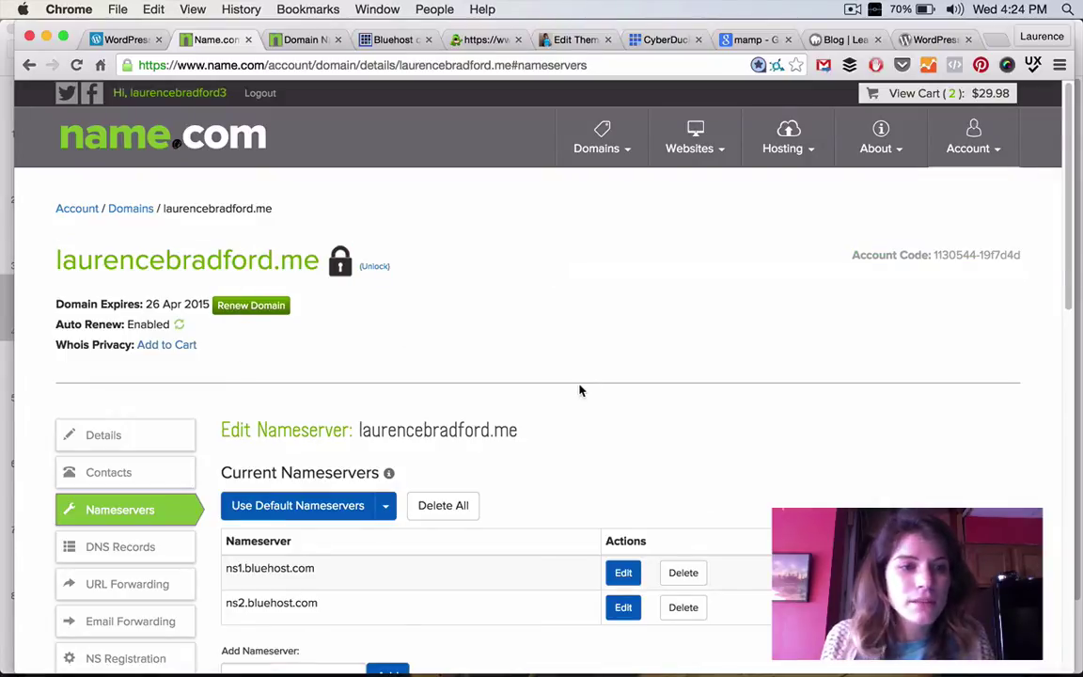
scroll(631, 494, "down", 3)
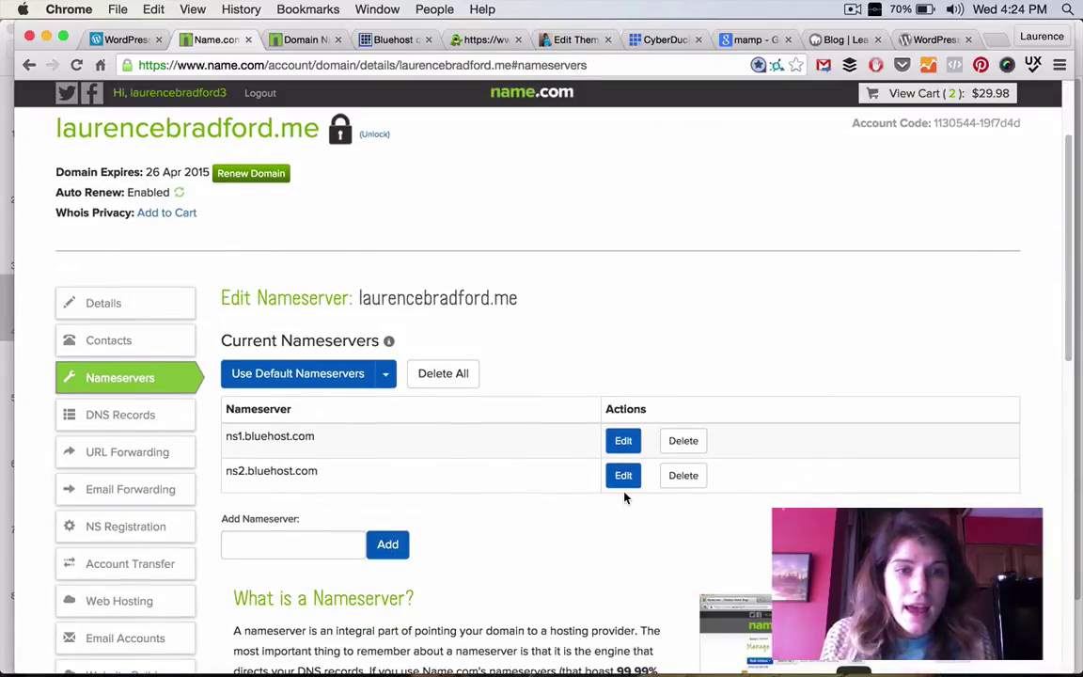
scroll(623, 495, "down", 2)
scroll(676, 319, "up", 5)
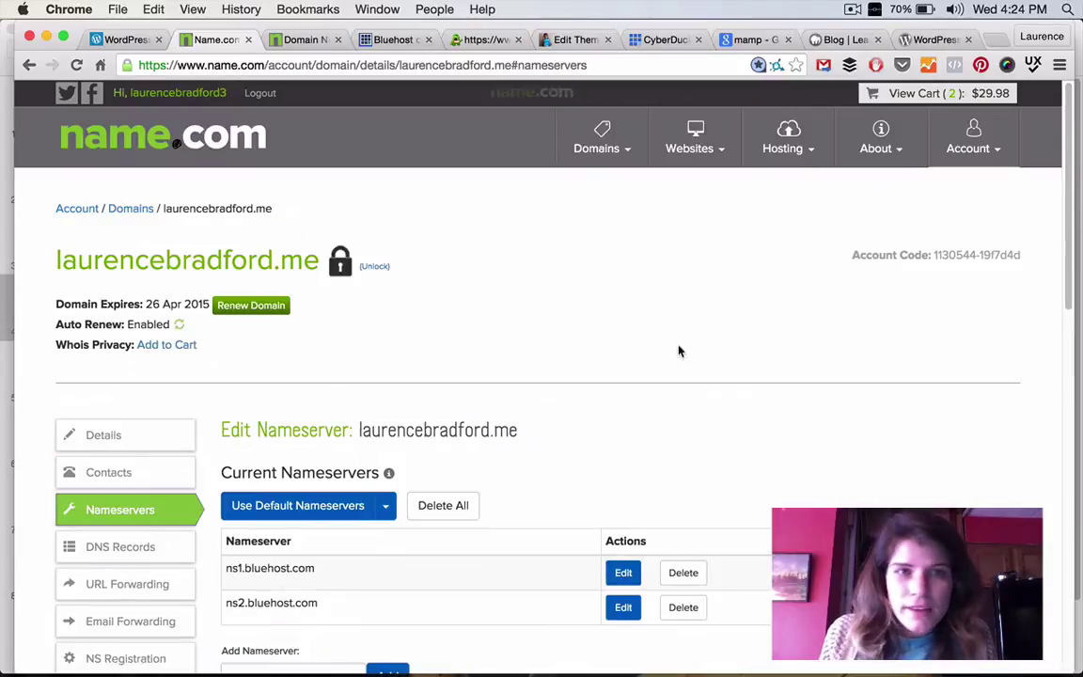
scroll(728, 387, "down", 5)
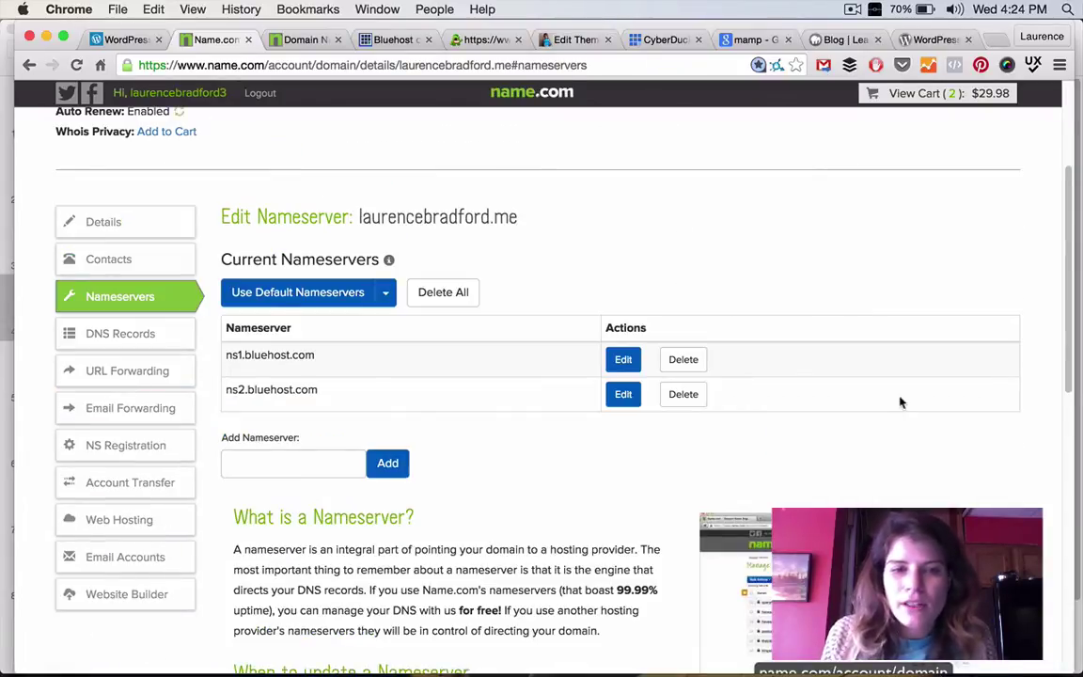
scroll(924, 430, "down", 2)
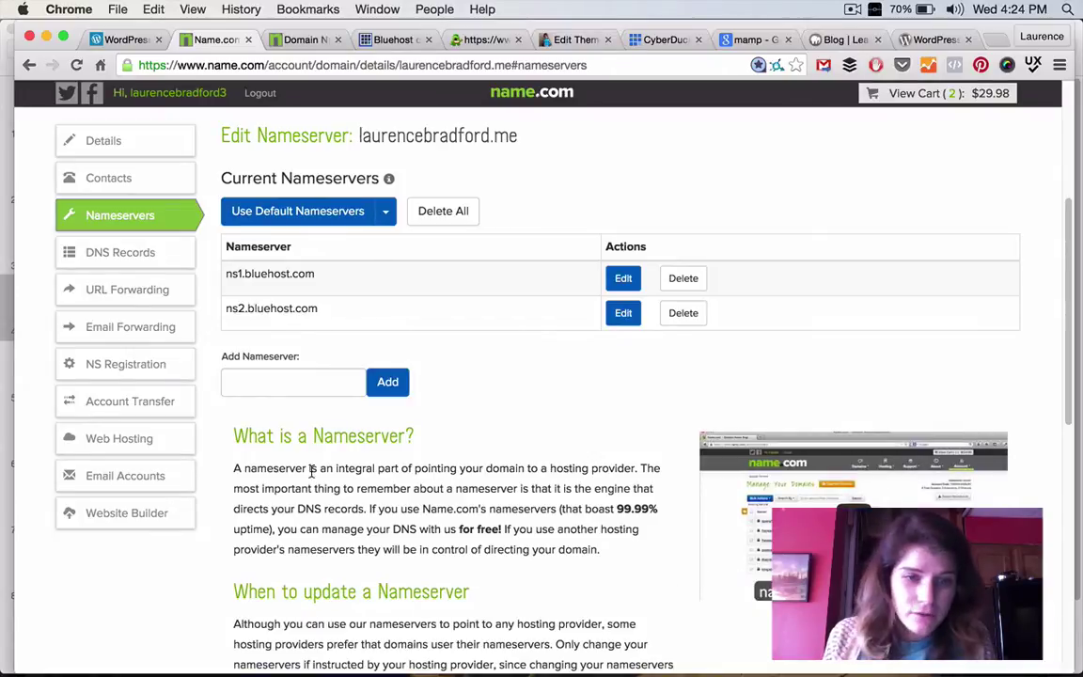
scroll(679, 580, "down", 6)
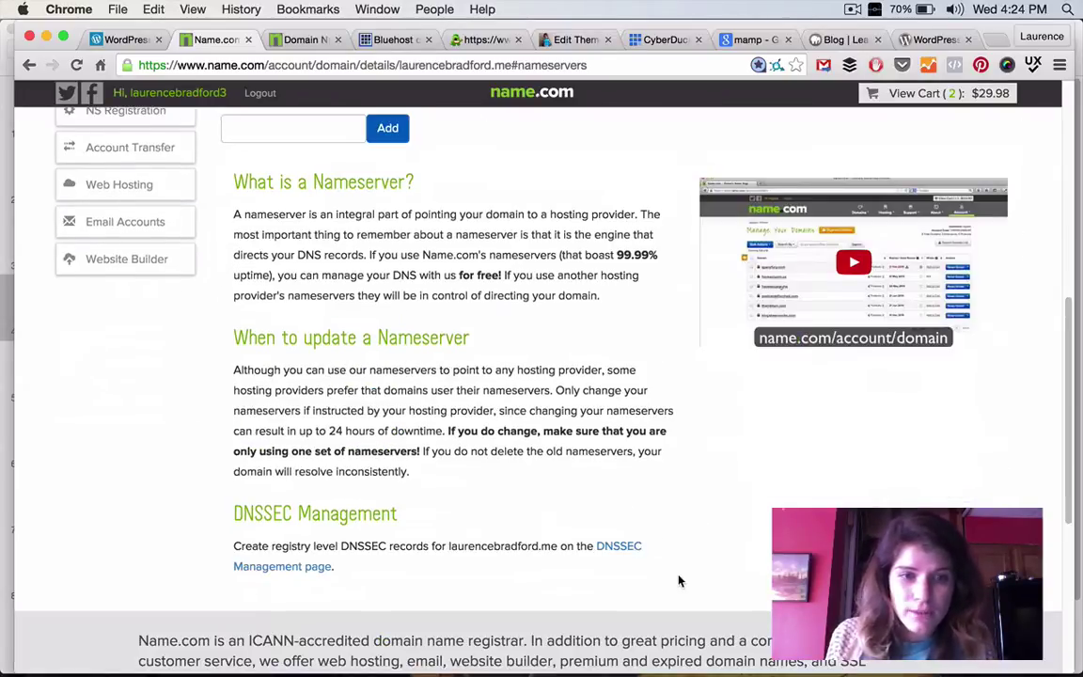
scroll(639, 573, "up", 10)
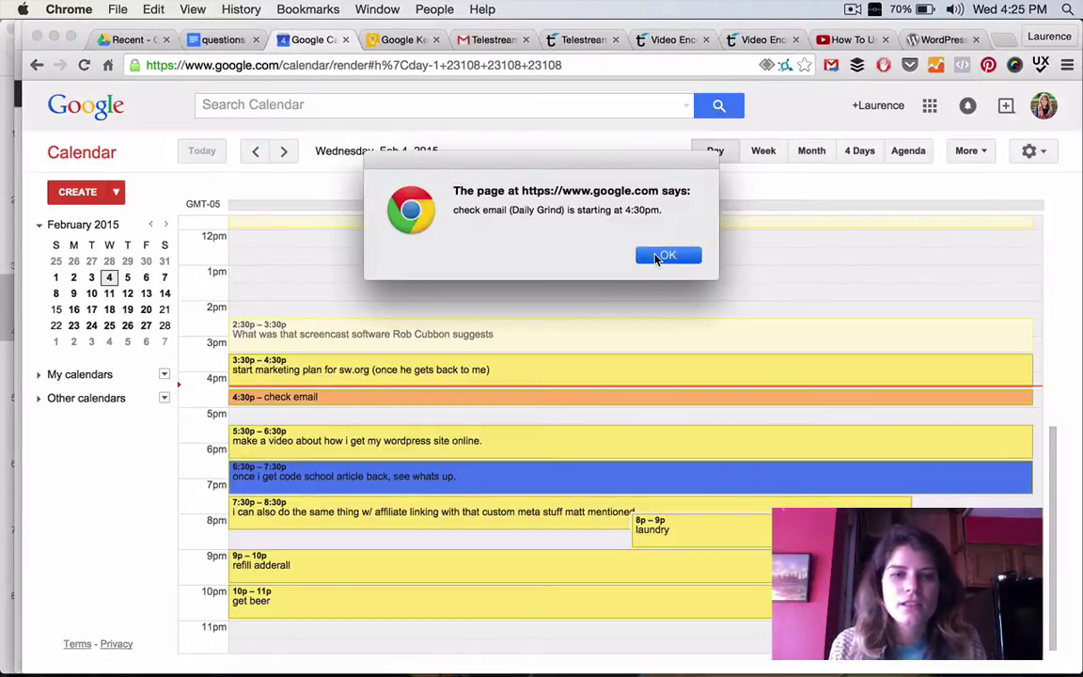
key("Return")
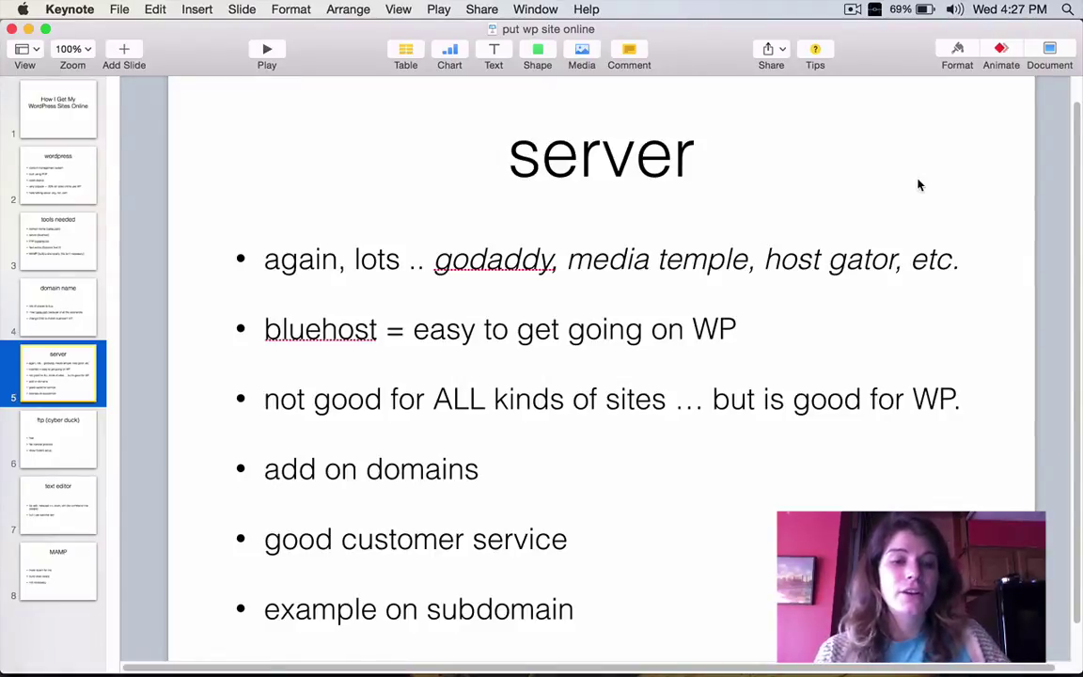
Step: Switch from the server slide to Bluehost in Chrome and look over its domain management page
key("super+Tab")
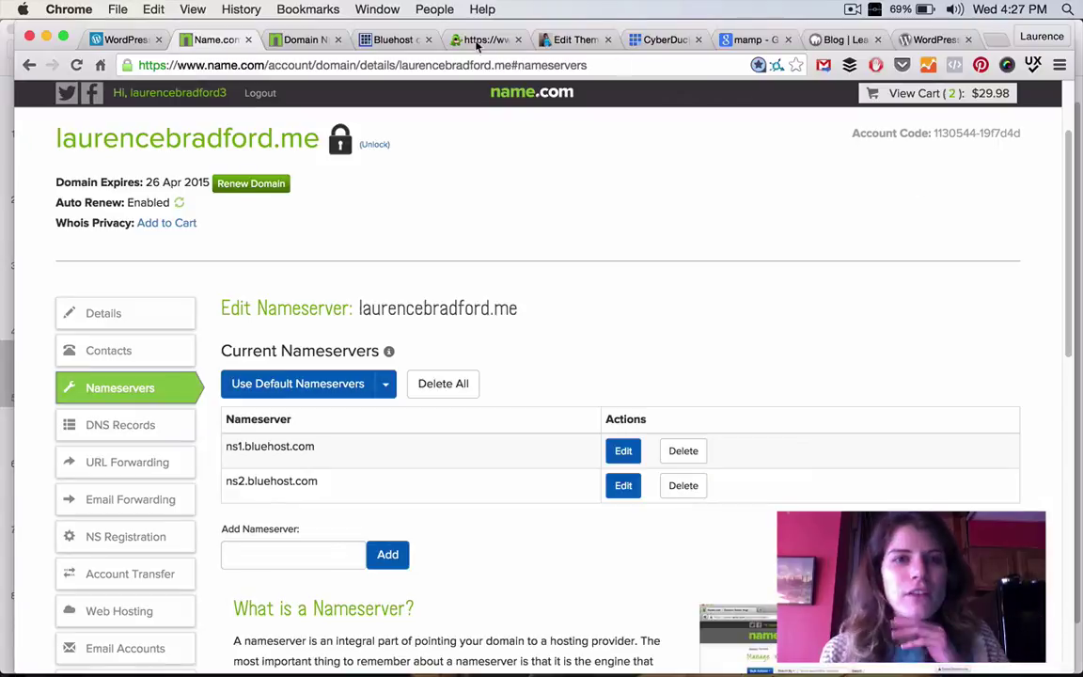
left_click(404, 42)
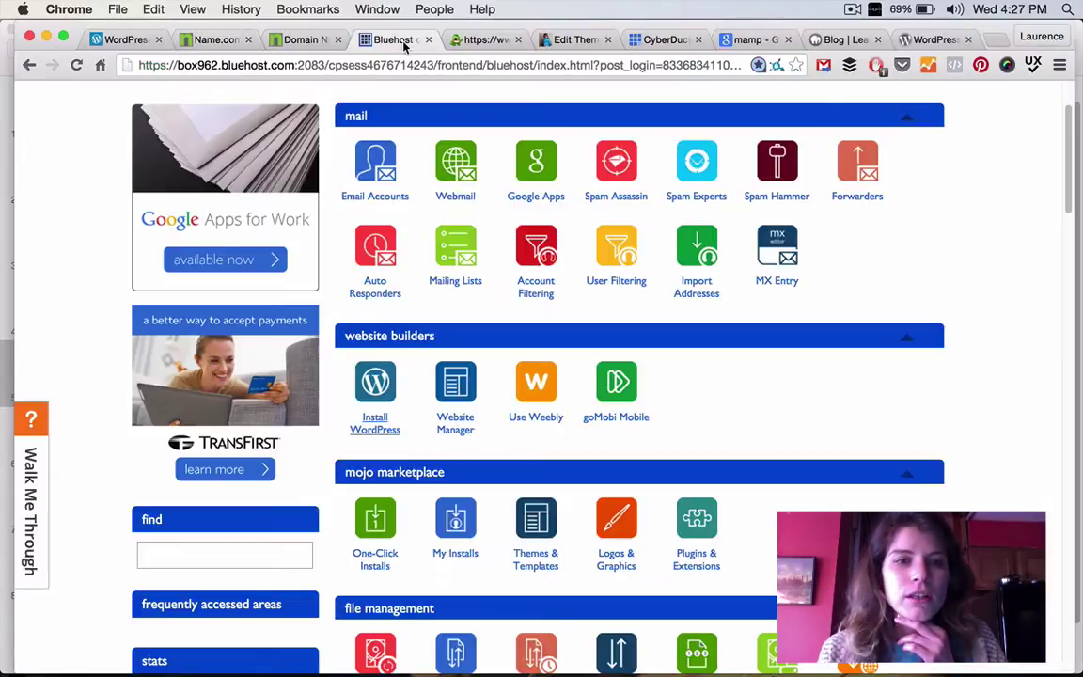
scroll(492, 386, "up", 3)
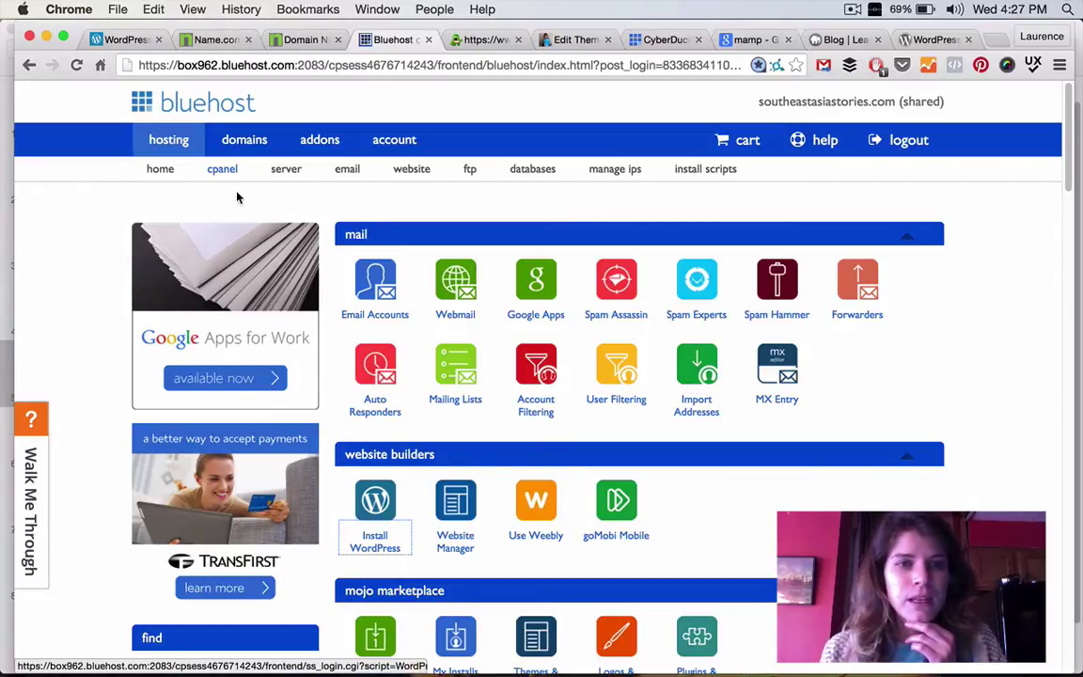
left_click(239, 143)
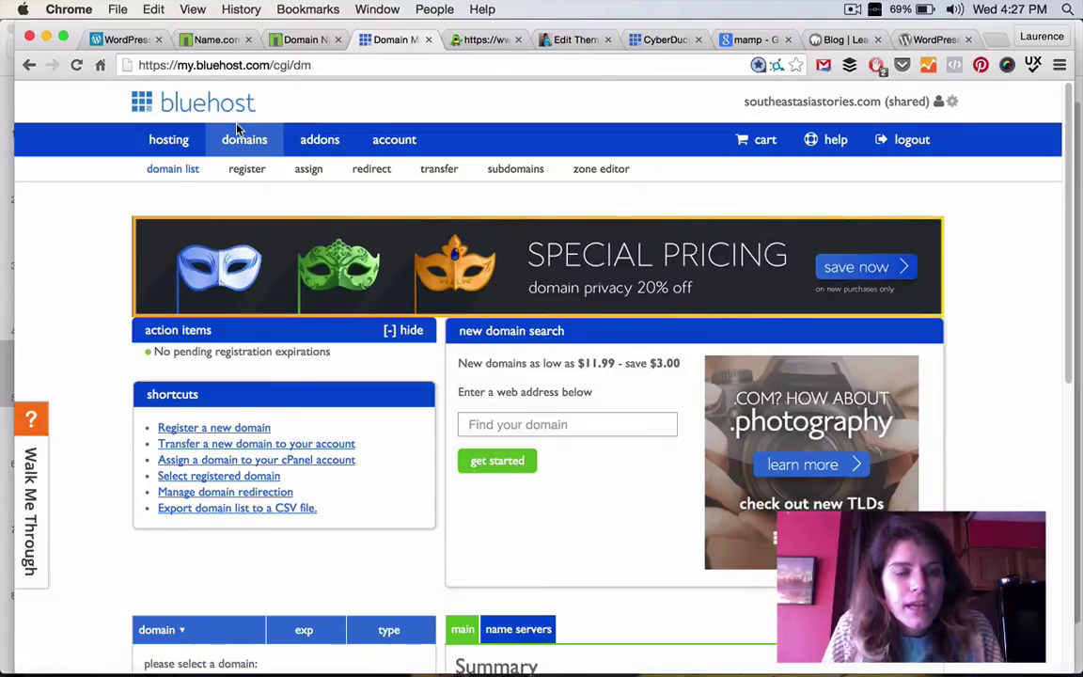
scroll(363, 250, "down", 3)
scroll(244, 424, "up", 3)
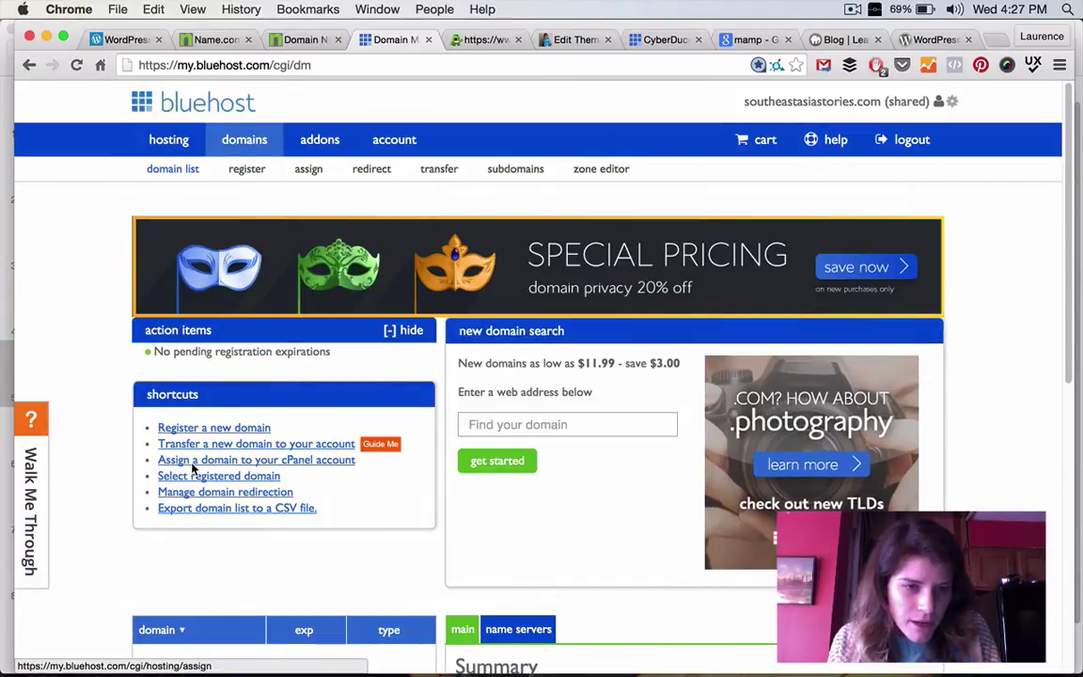
Step: Open the form for assigning a domain to the cPanel account and review its ownership, addon type, directory and sub-domain sections
left_click(193, 463)
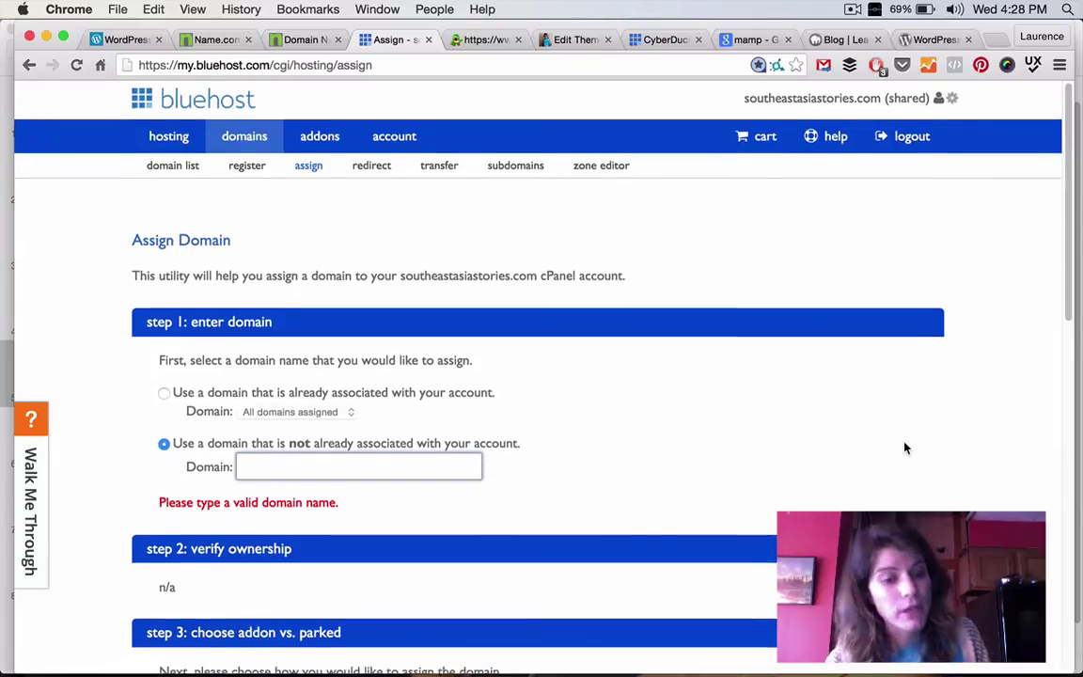
scroll(904, 448, "down", 2)
scroll(905, 448, "down", 10)
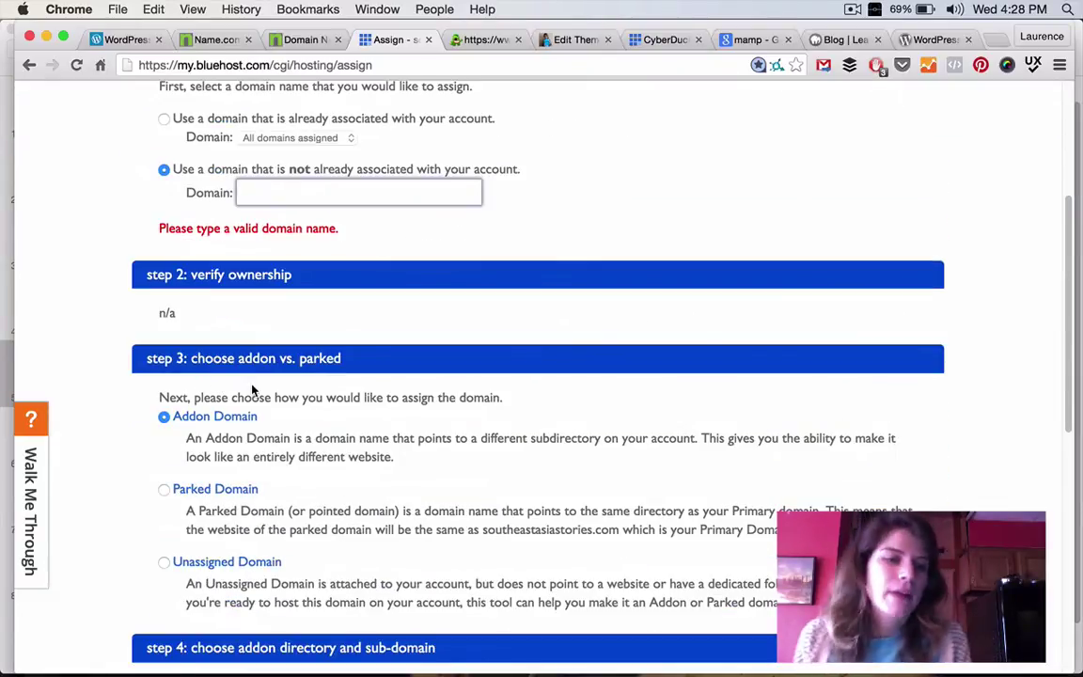
scroll(519, 442, "up", 1)
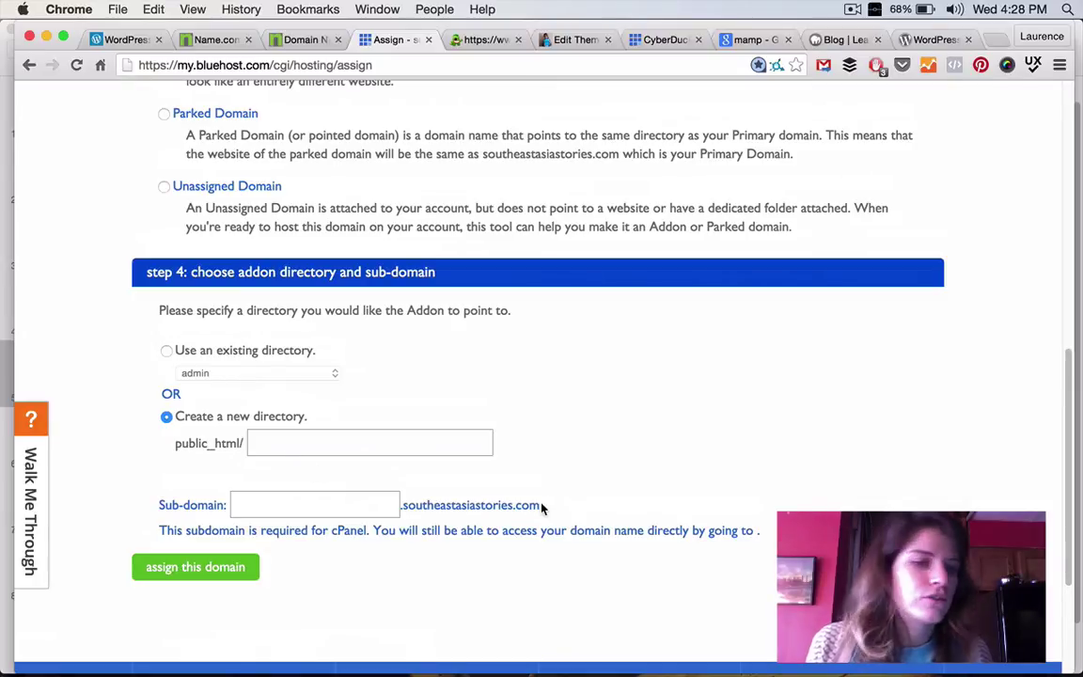
scroll(541, 499, "down", 4)
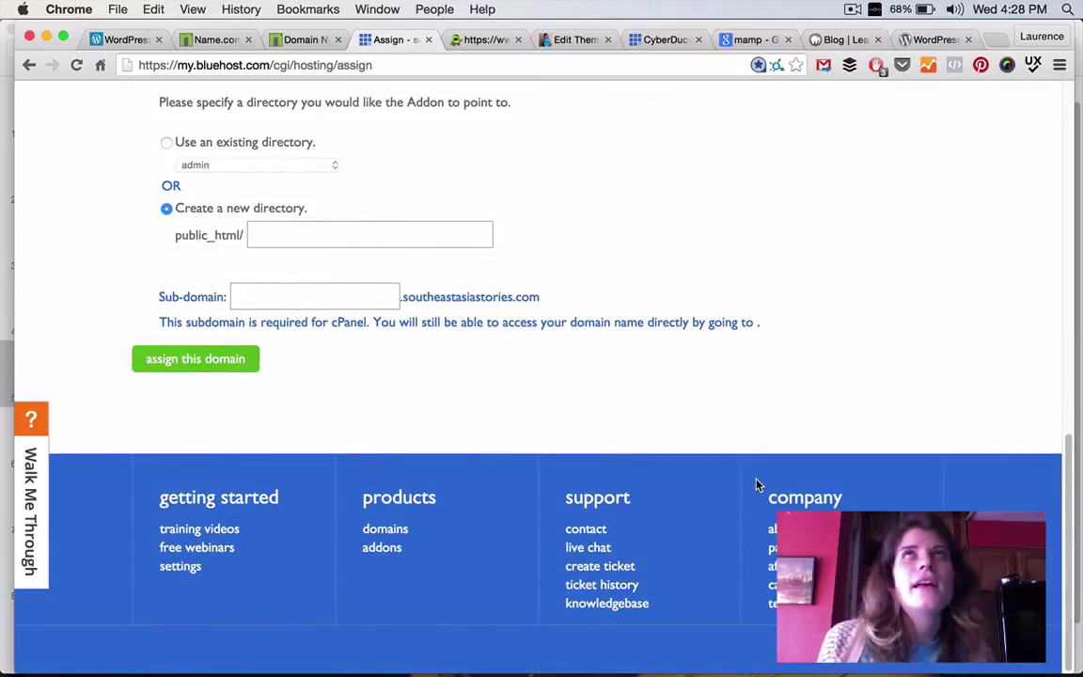
scroll(762, 487, "up", 10)
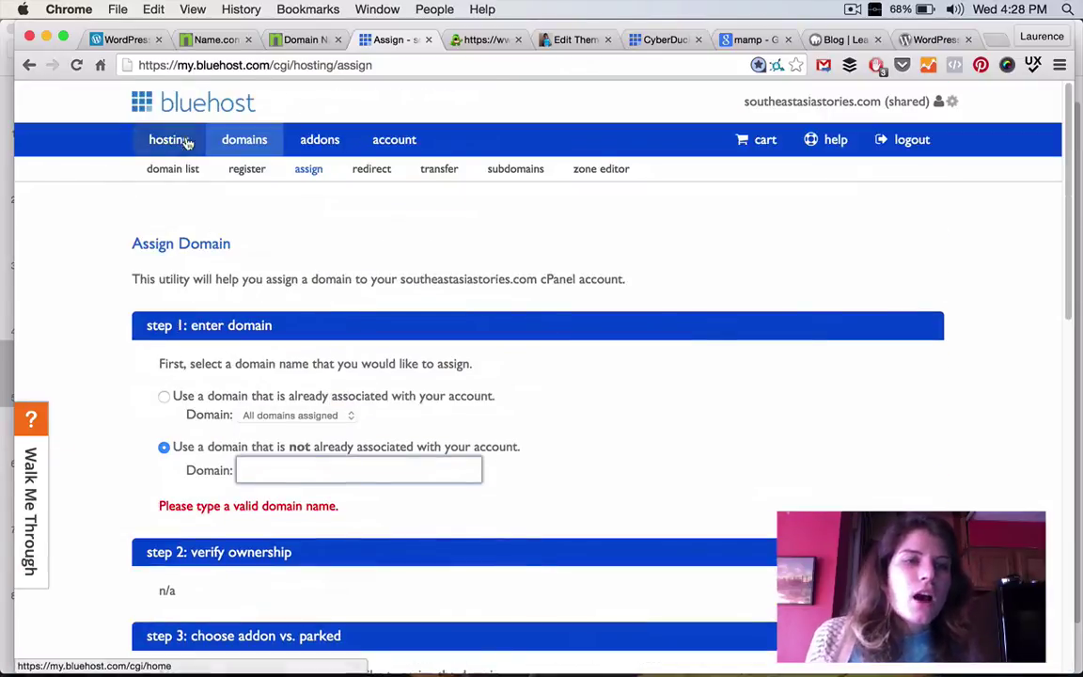
Step: Return to the Bluehost domain list and view the domains on the account
left_click(193, 170)
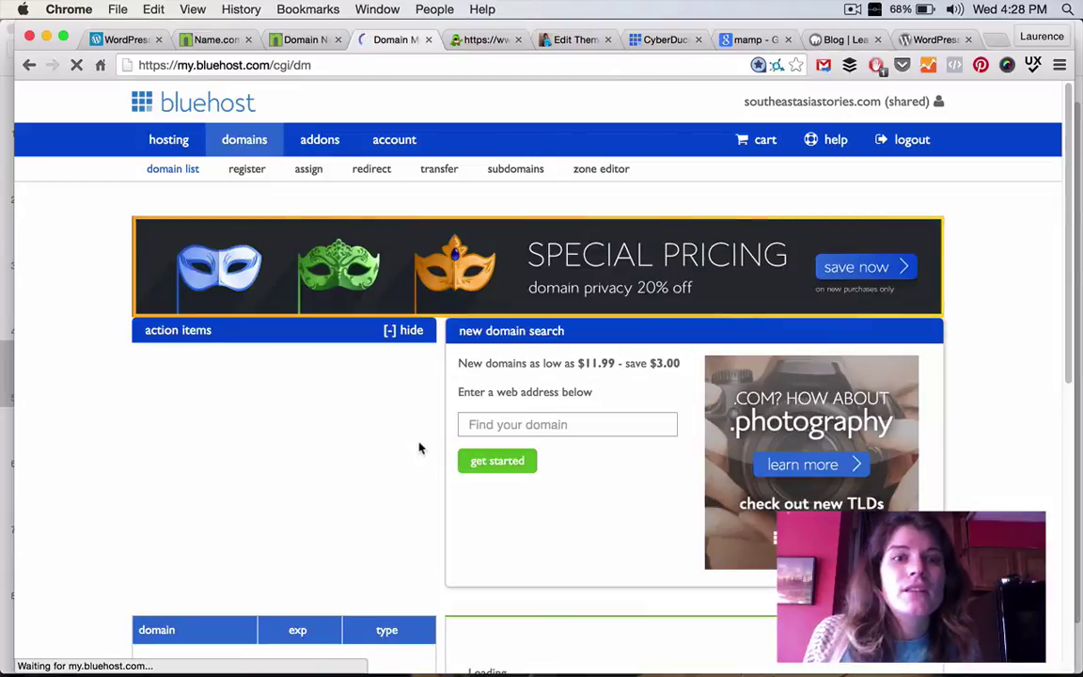
scroll(458, 498, "down", 1)
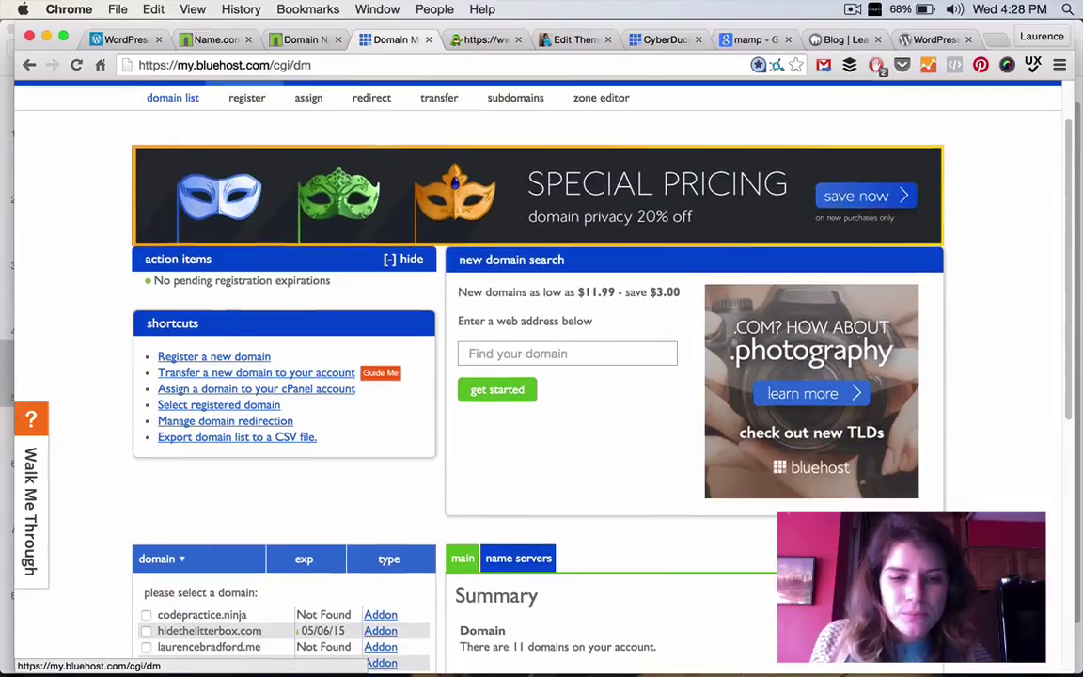
scroll(221, 481, "down", 1)
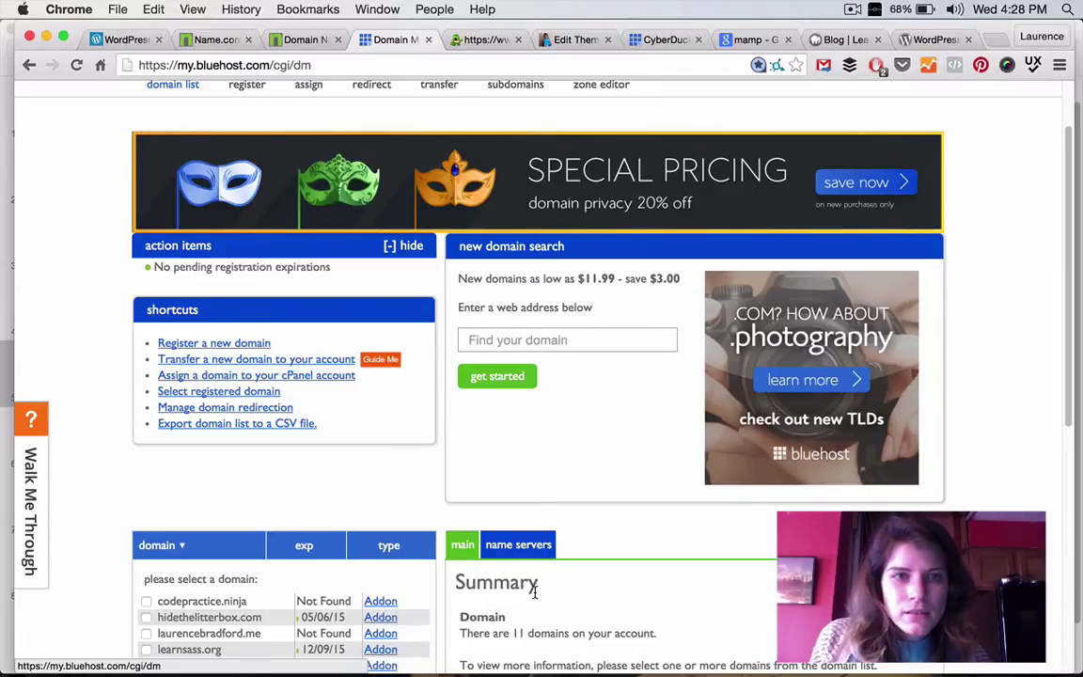
Step: Open the hosting cPanel in Bluehost and start a free do-it-yourself WordPress installation from its website builders
scroll(578, 611, "up", 2)
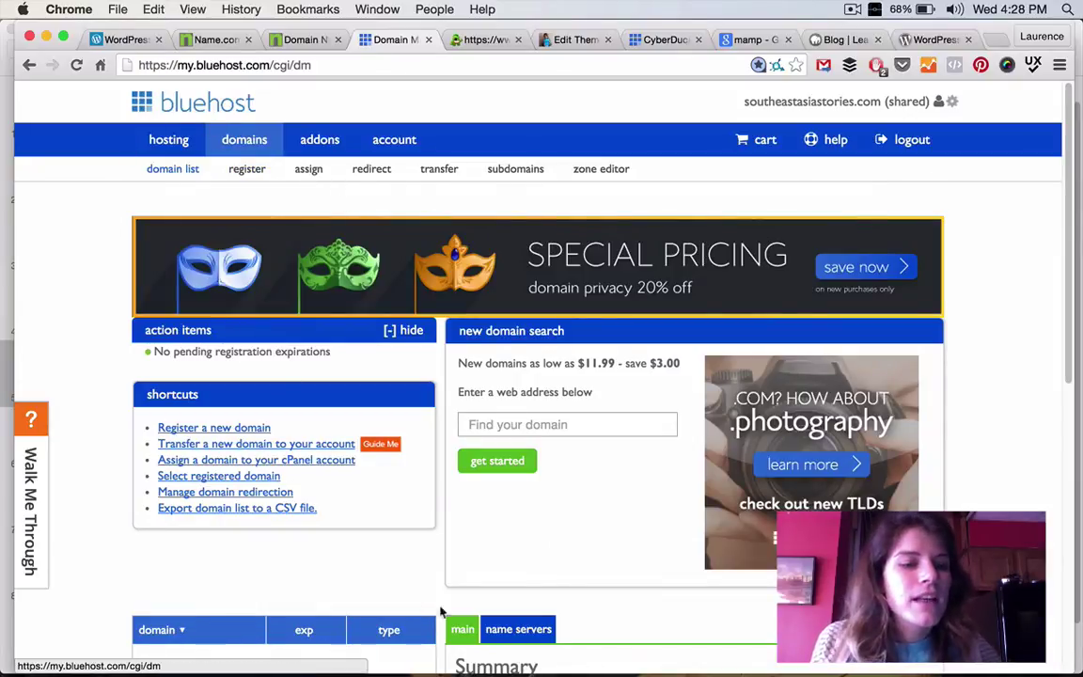
left_click(182, 144)
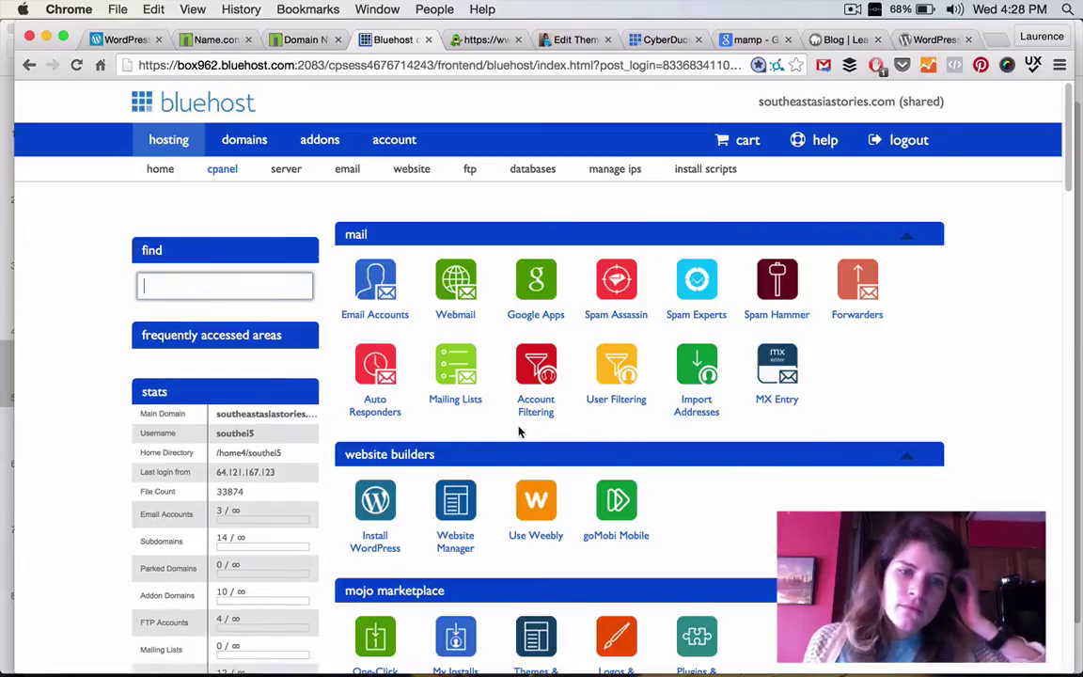
scroll(658, 405, "down", 3)
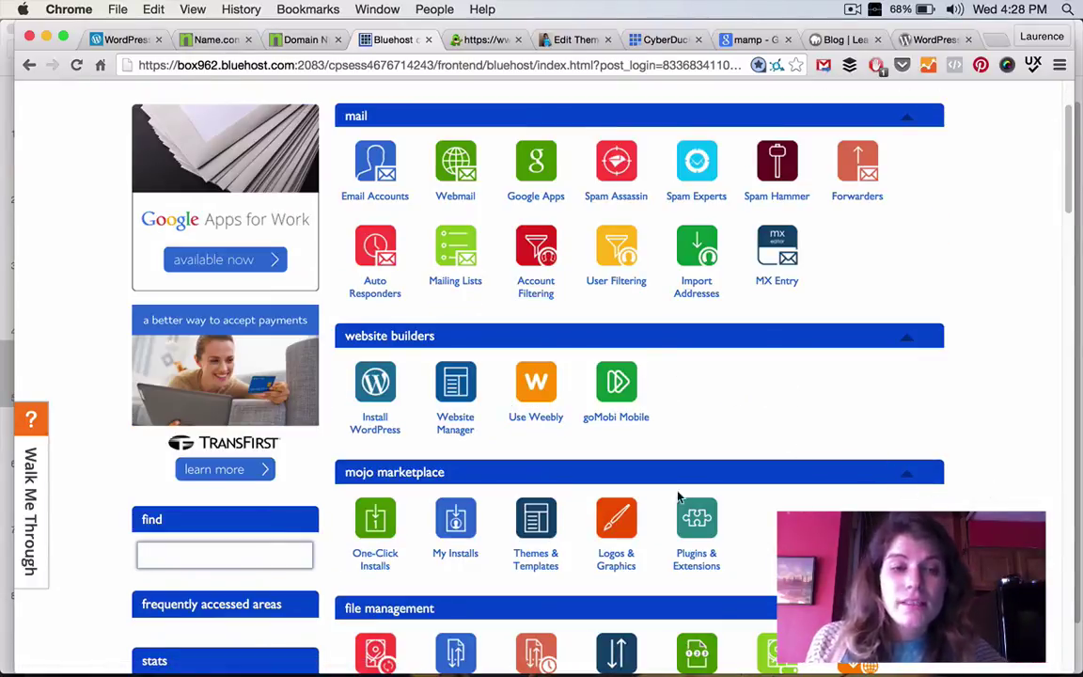
left_click(376, 430)
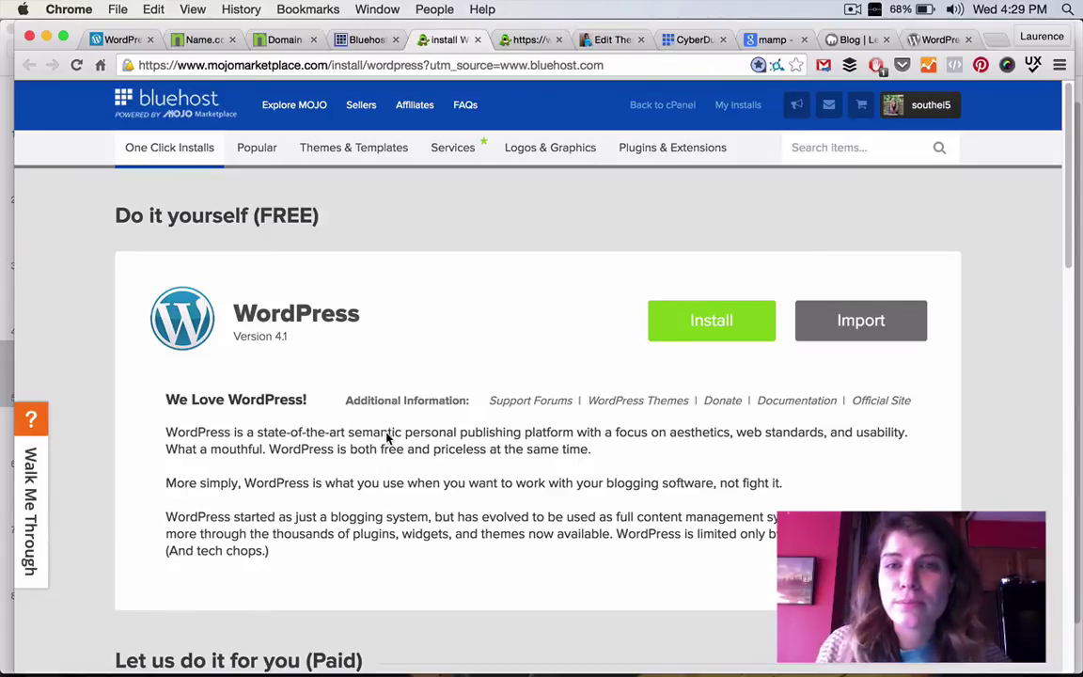
left_click(698, 327)
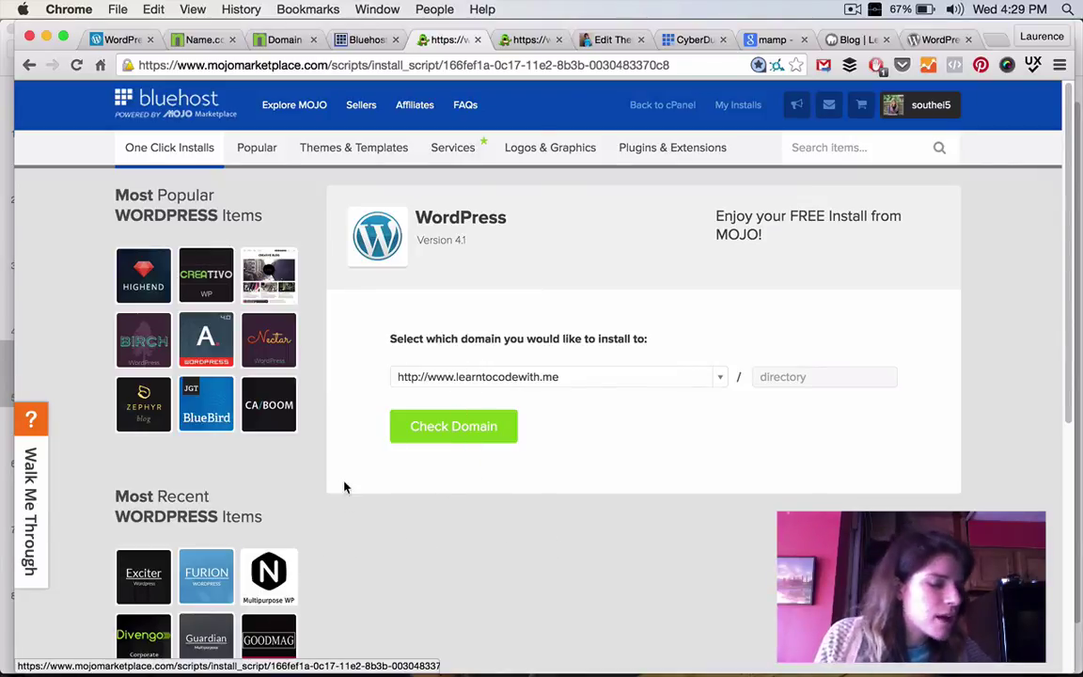
Step: Check learntocodewith.me as the install domain and show the advanced options for site title, admin credentials and database creation
left_click(486, 435)
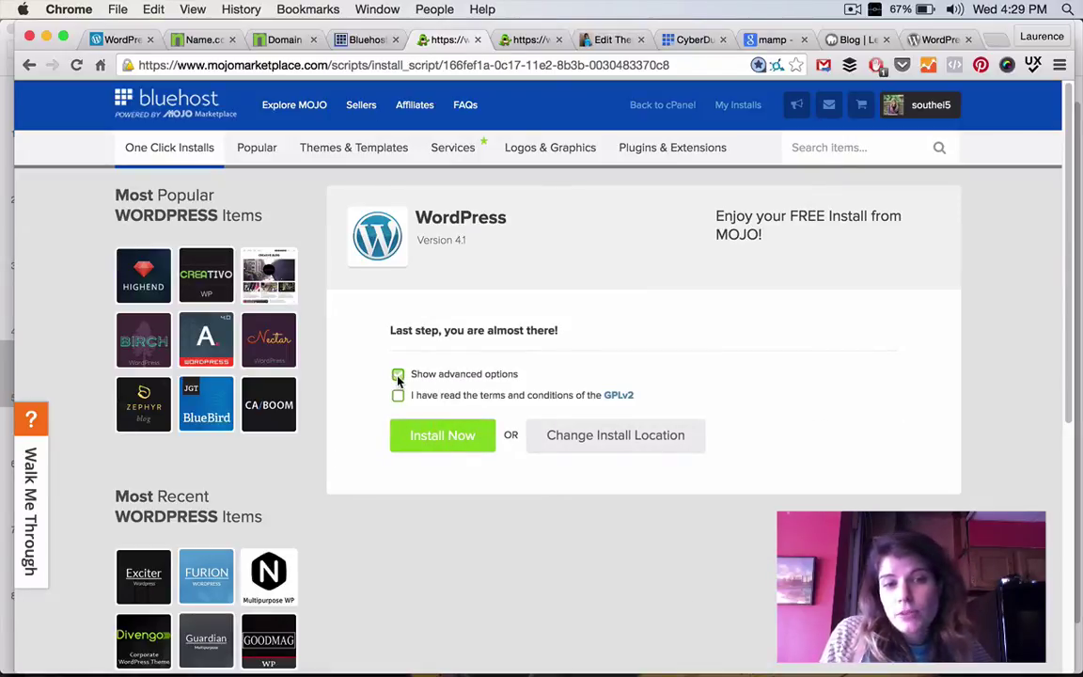
left_click(398, 375)
scroll(465, 541, "down", 1)
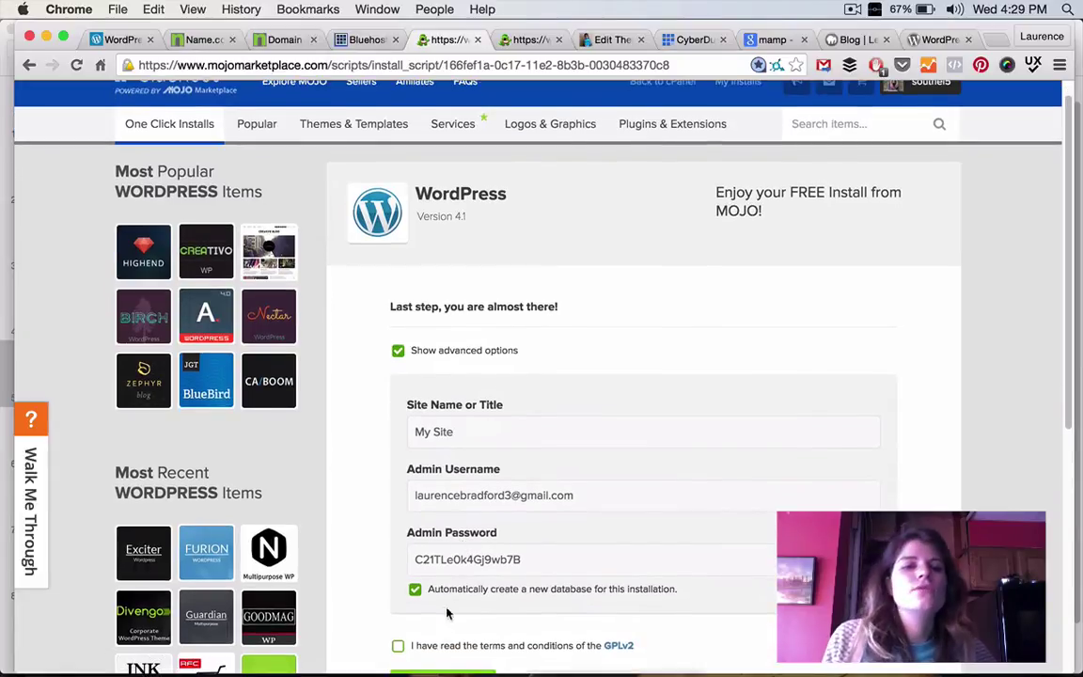
scroll(447, 603, "down", 2)
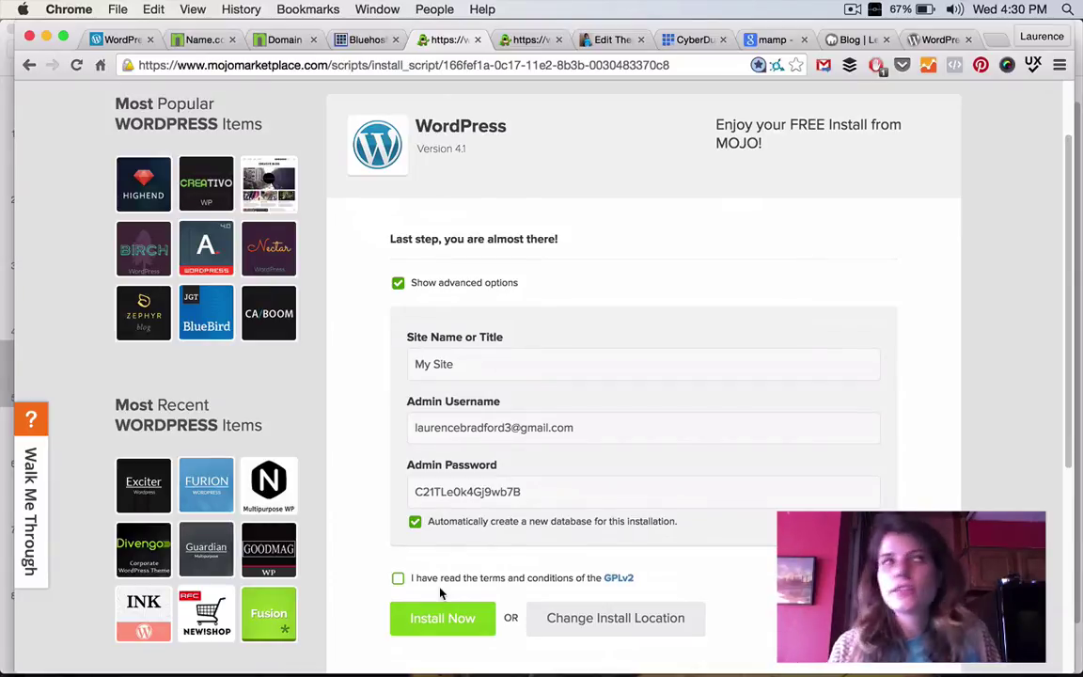
Step: Open learntocodewith.me/wp-admin/ in a new browser tab
key("super+t")
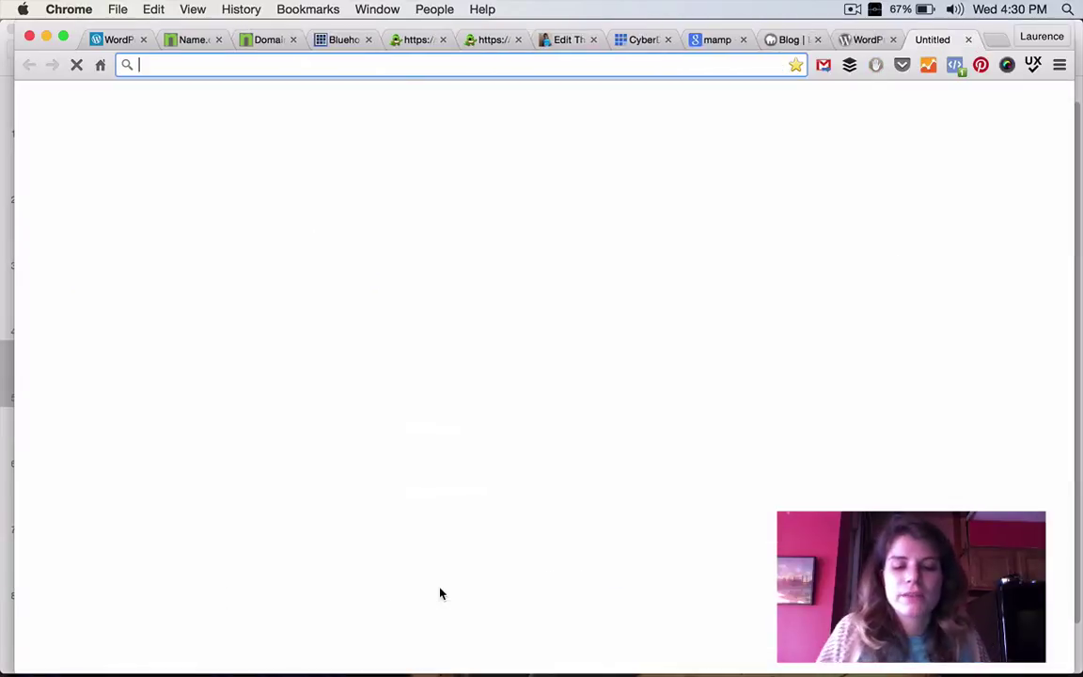
type("le")
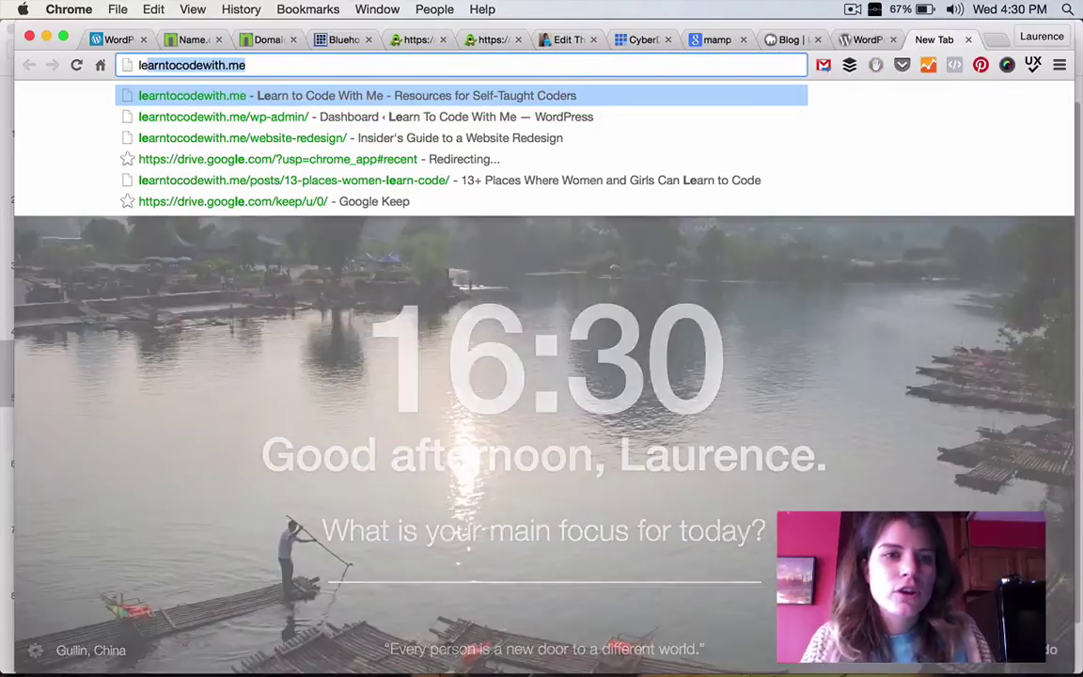
key("Down")
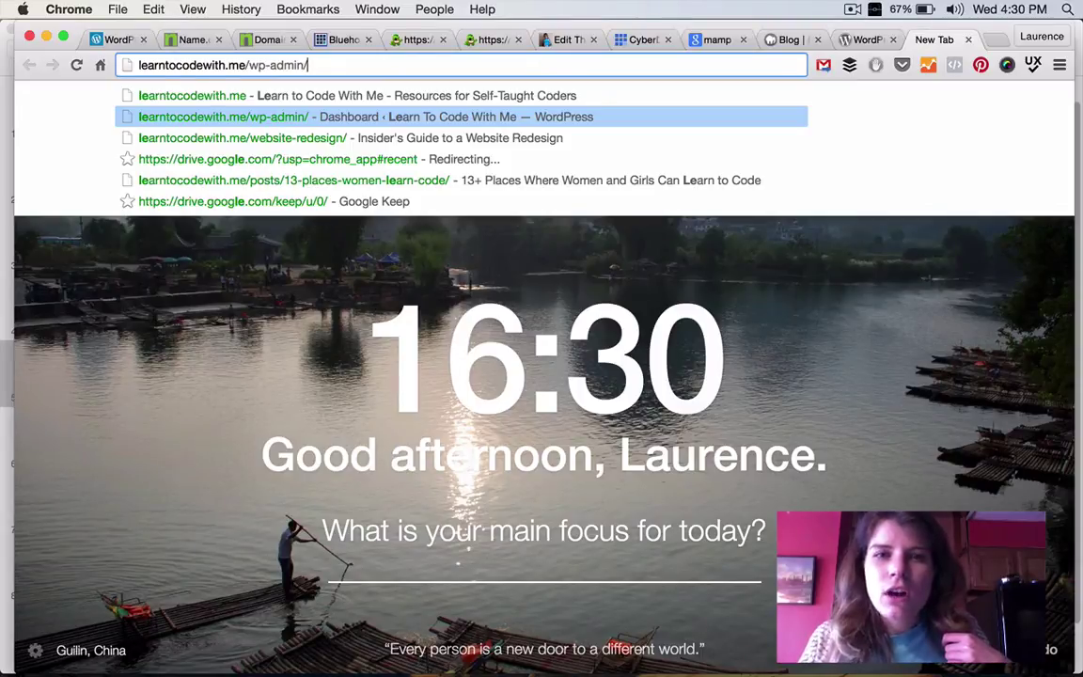
key("Return")
Step: Open the wp-admin address of the site owner's personal .com domain in another new browser tab
key("super+t")
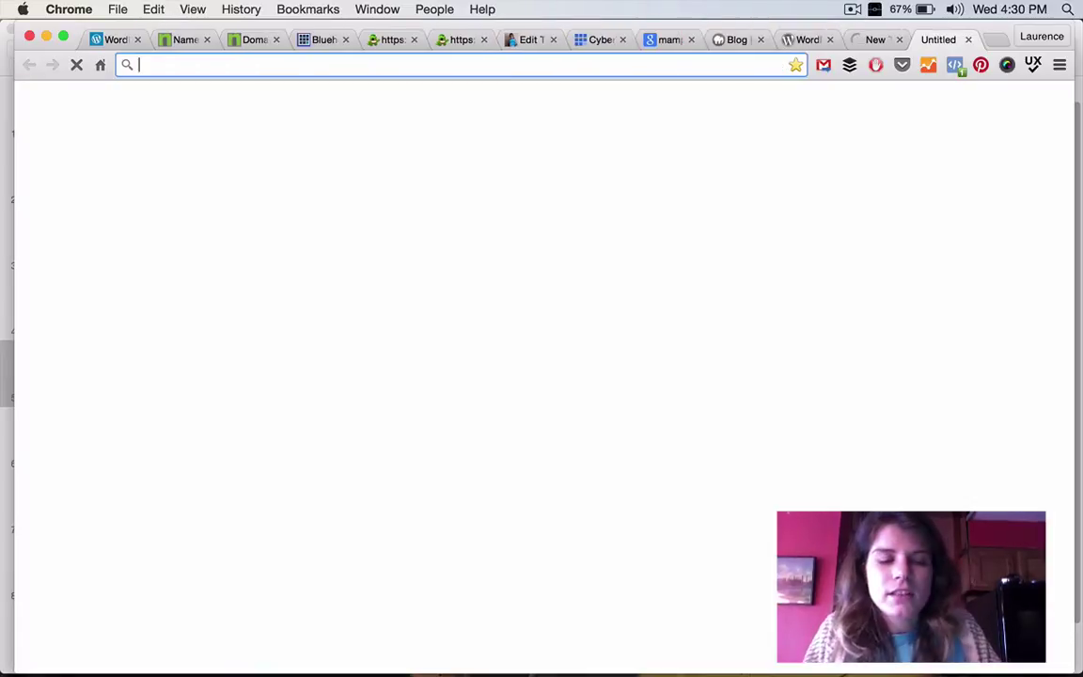
type("lauren")
key("Right")
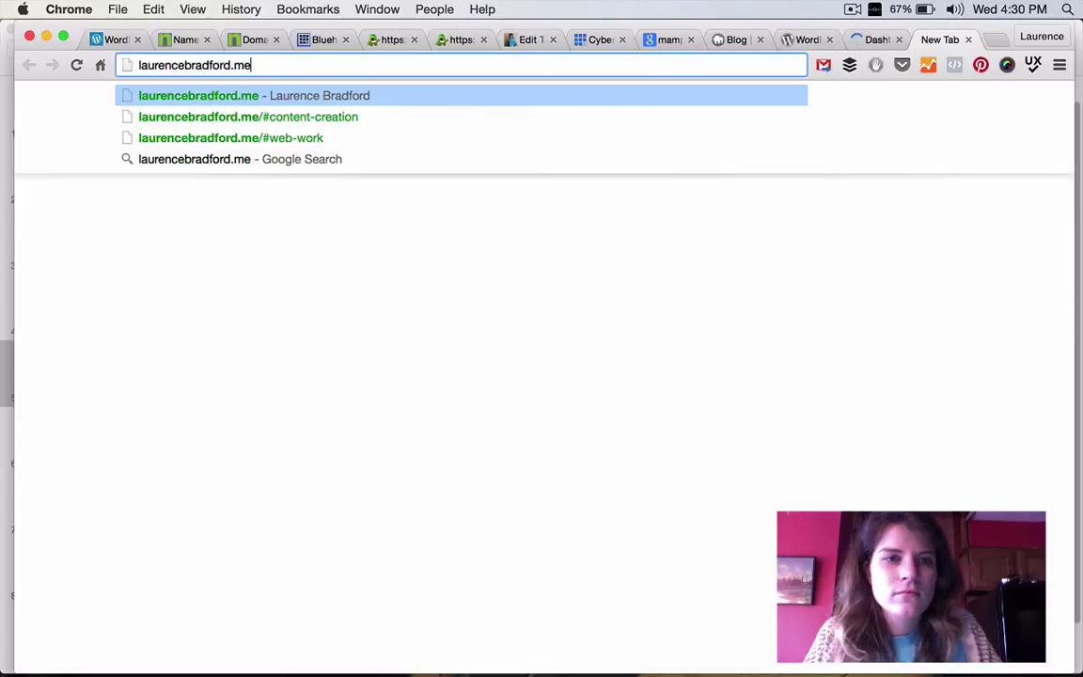
key("BackSpace")
key("BackSpace")
type("co")
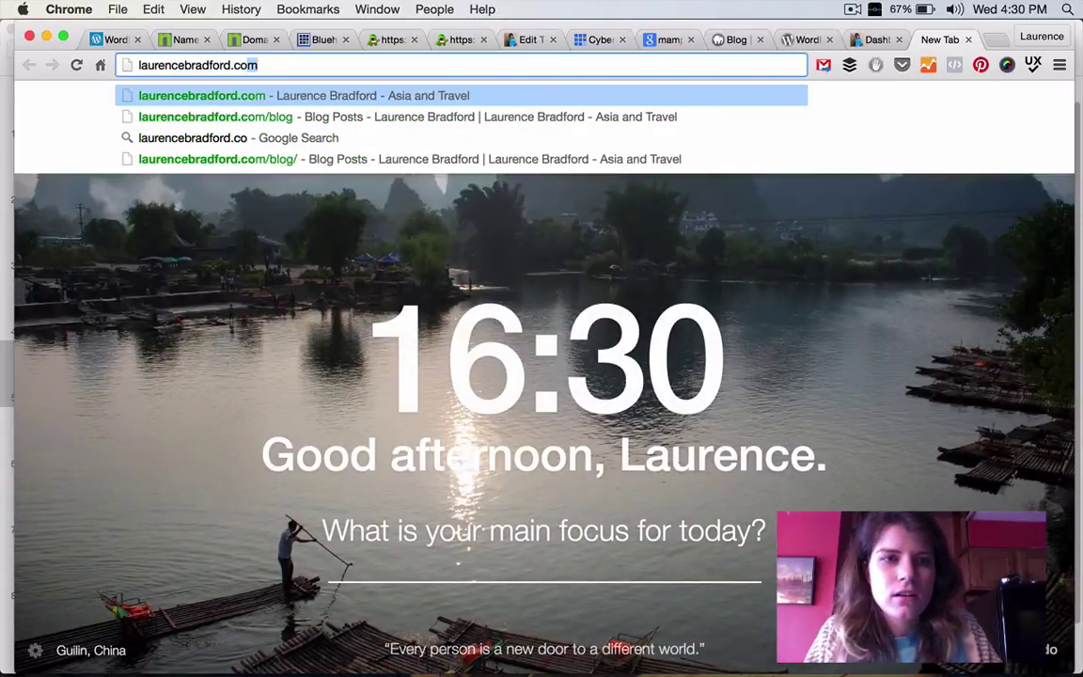
type("m/wp-admin")
key("Return")
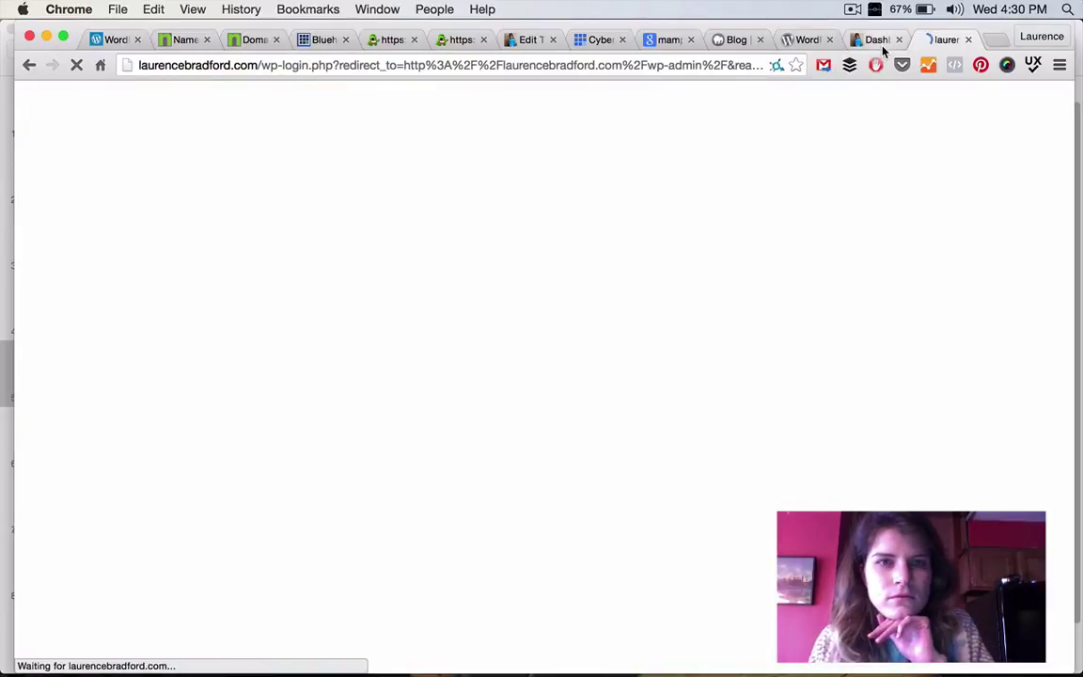
Step: Check the loading learntocodewith.me dashboard and bring up the personal site's WordPress login form with empty username and password fields
left_click(877, 39)
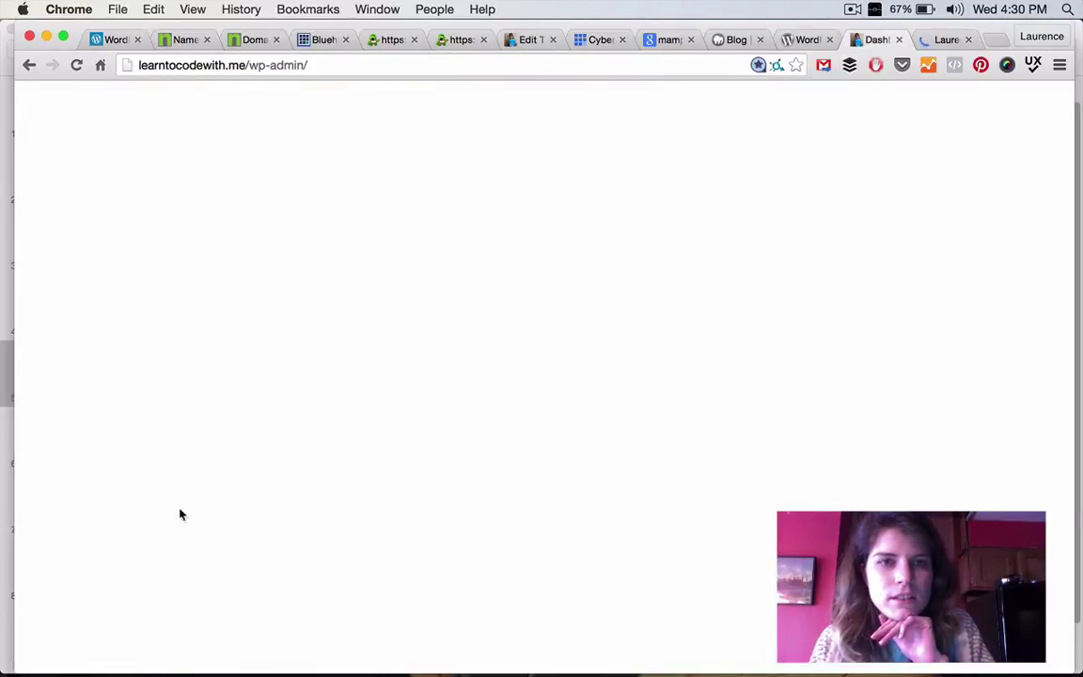
left_click(945, 39)
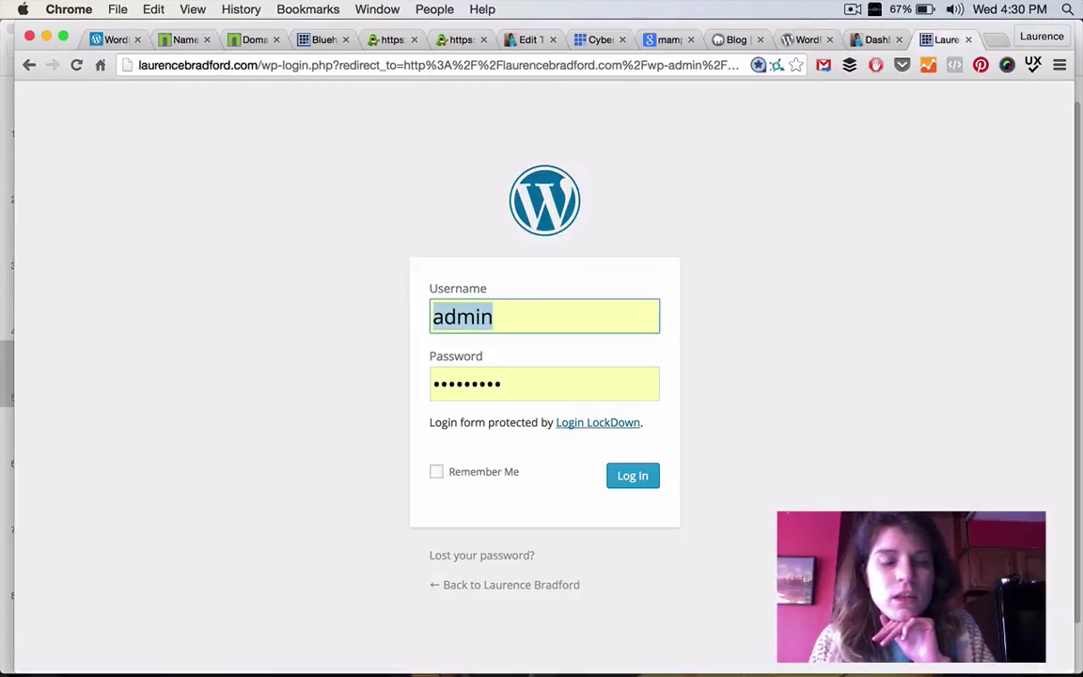
left_click(550, 375)
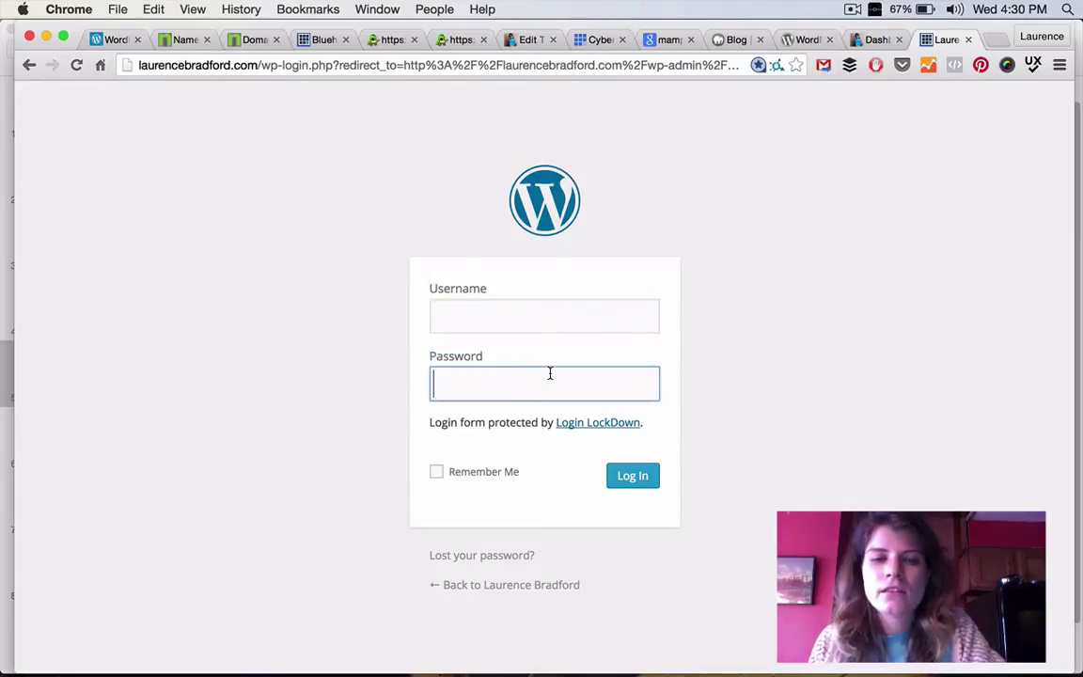
left_click(532, 312)
Step: Find the WordPress install form among the open pages and compare its admin username and password settings with the login form
left_click(594, 40)
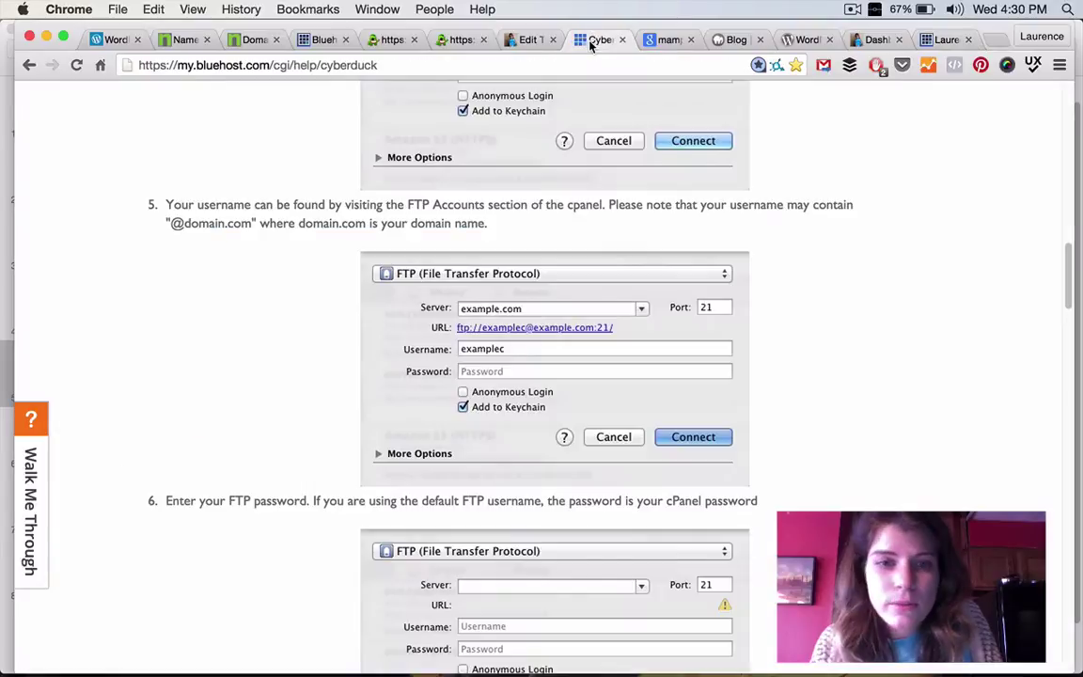
left_click(730, 47)
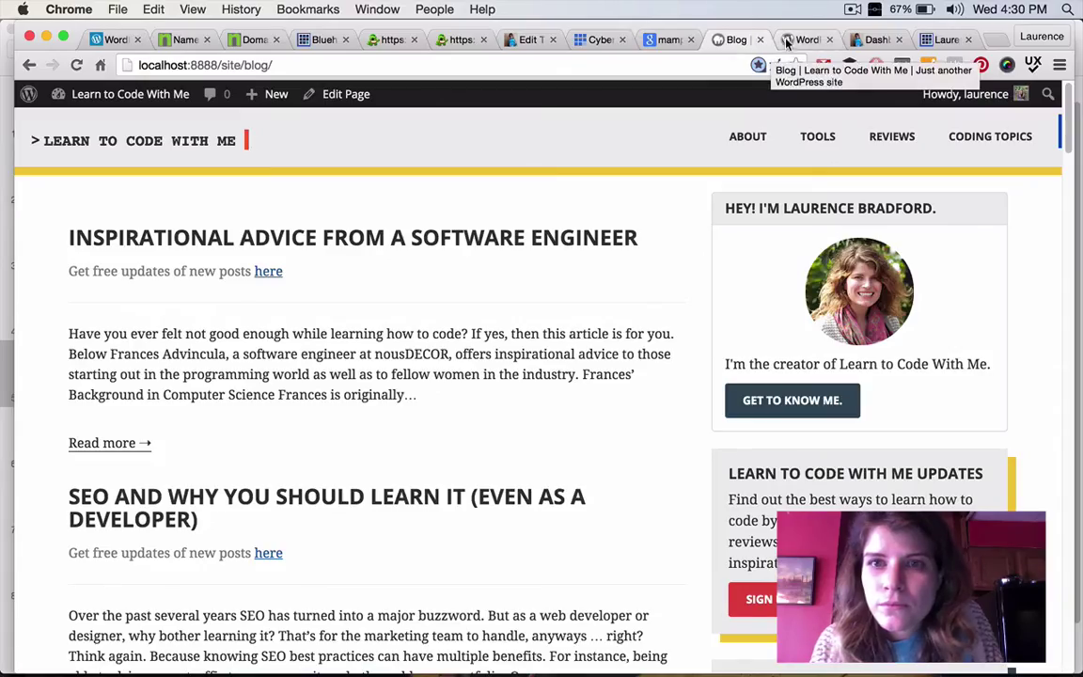
left_click(388, 40)
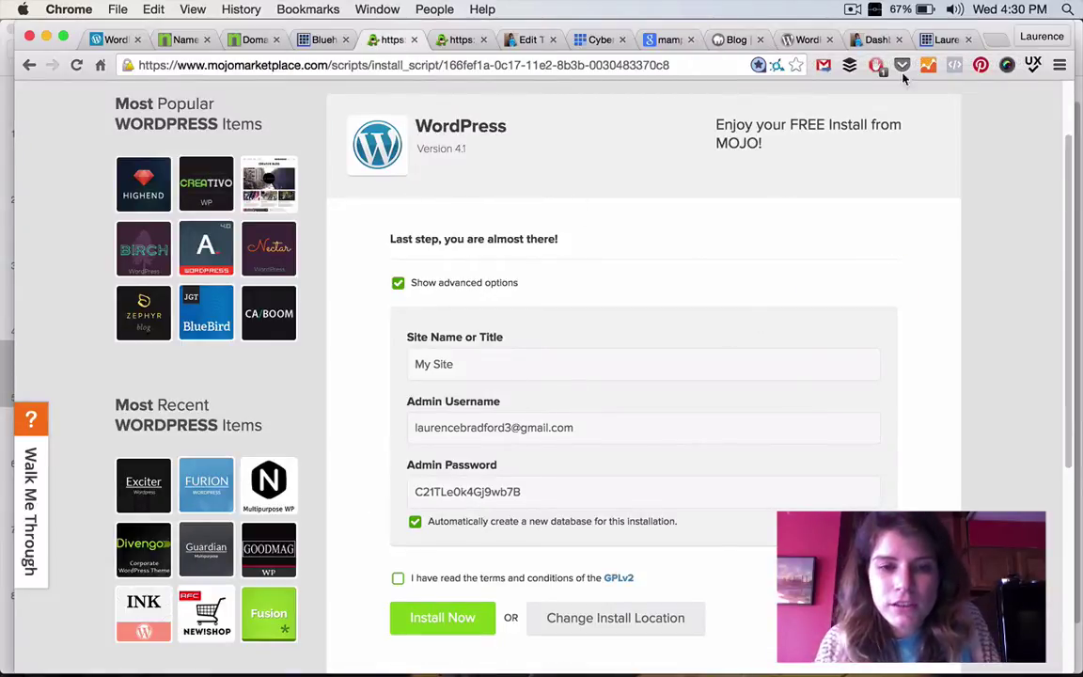
left_click(950, 38)
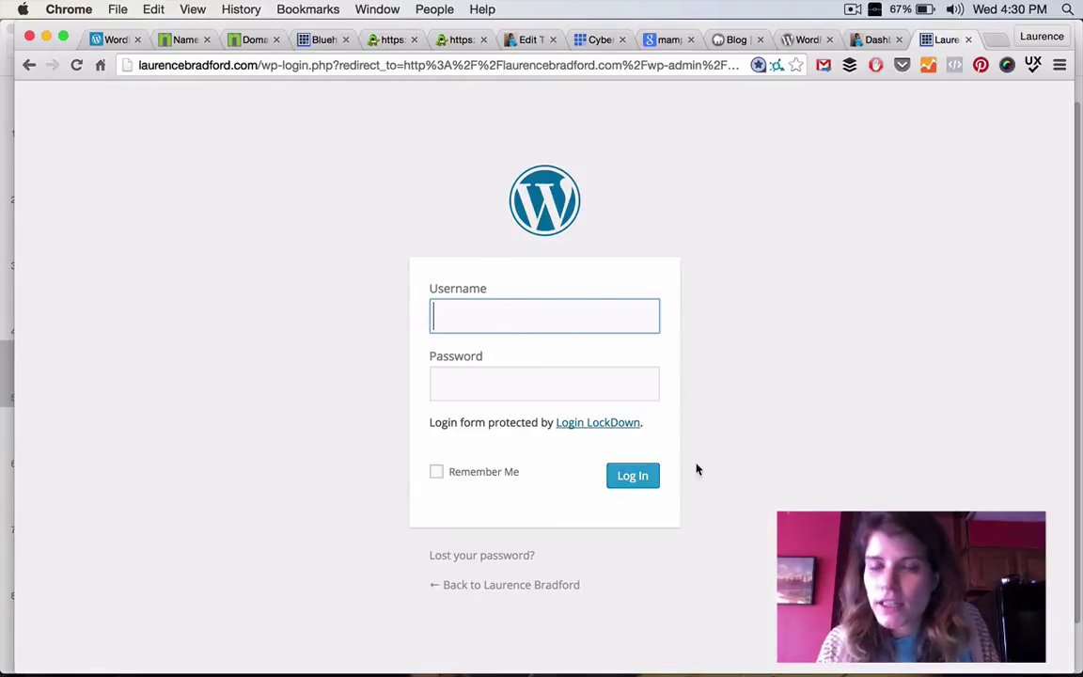
Step: Go from the learntocodewith.me theme editor to the dashboard and view the details of the active wp-bootstrap theme
left_click(528, 45)
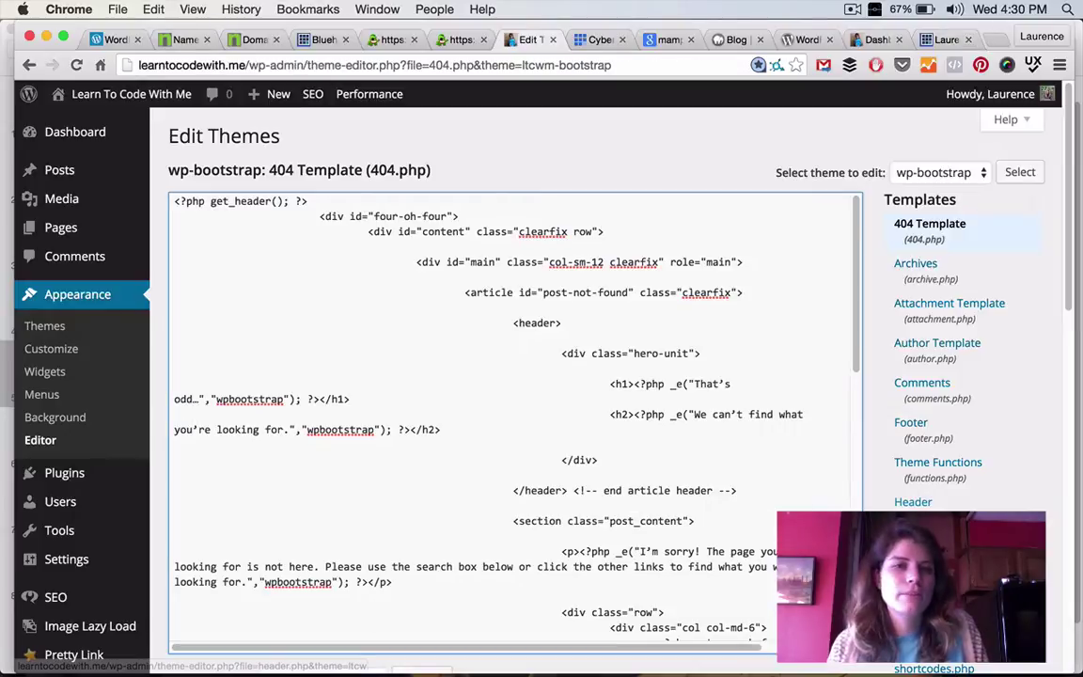
left_click(75, 133)
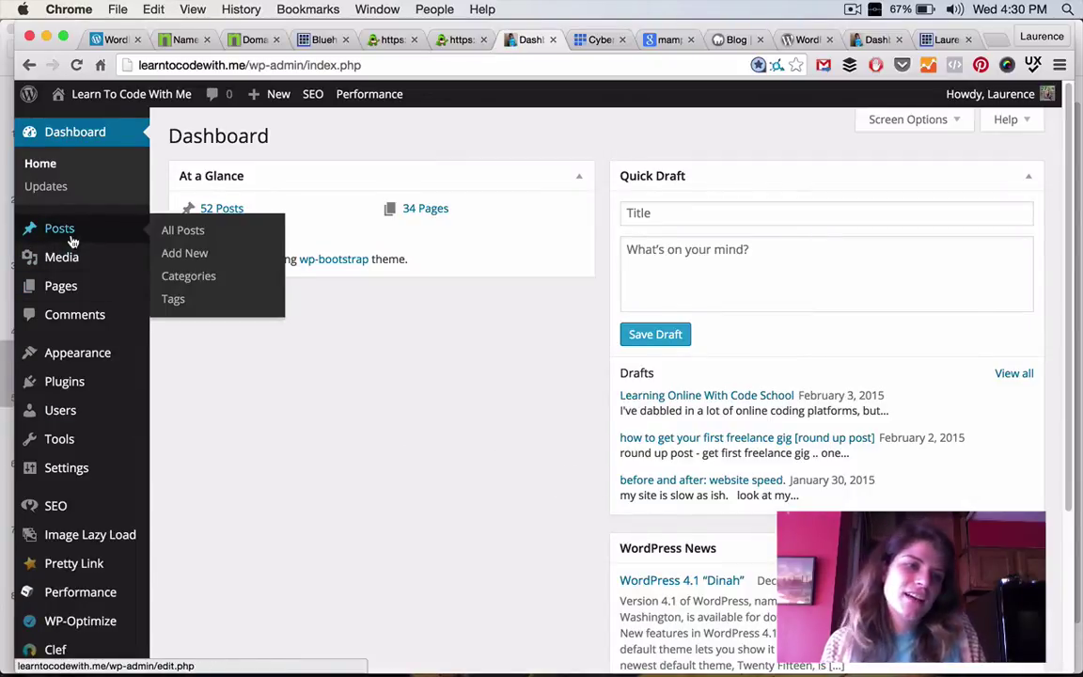
mouse_move(68, 429)
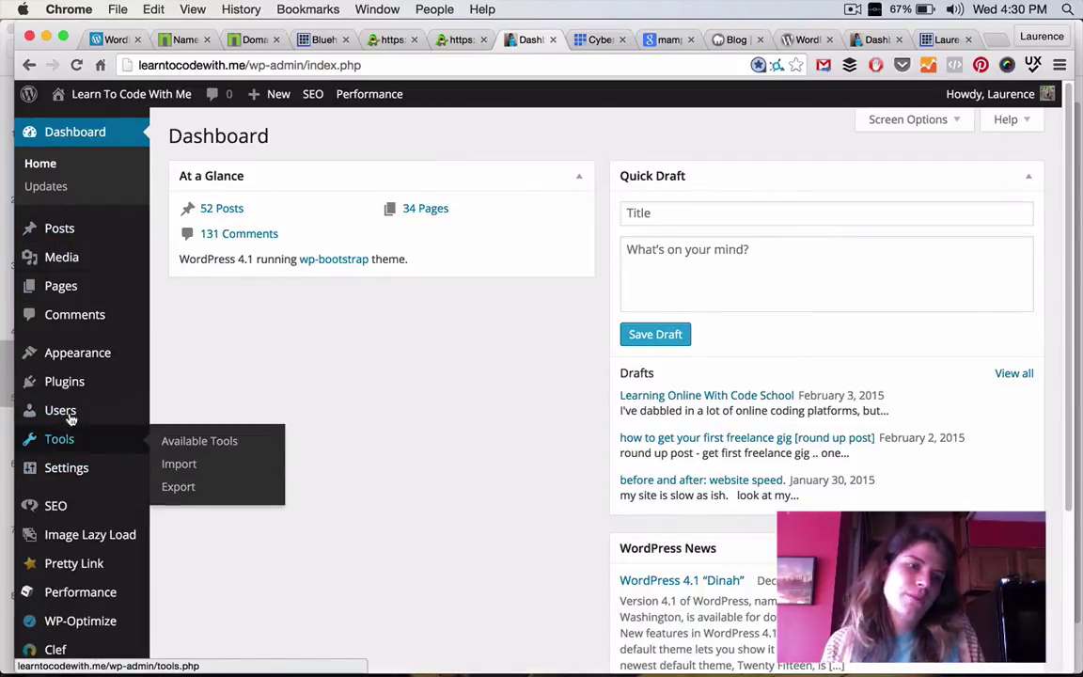
mouse_move(72, 356)
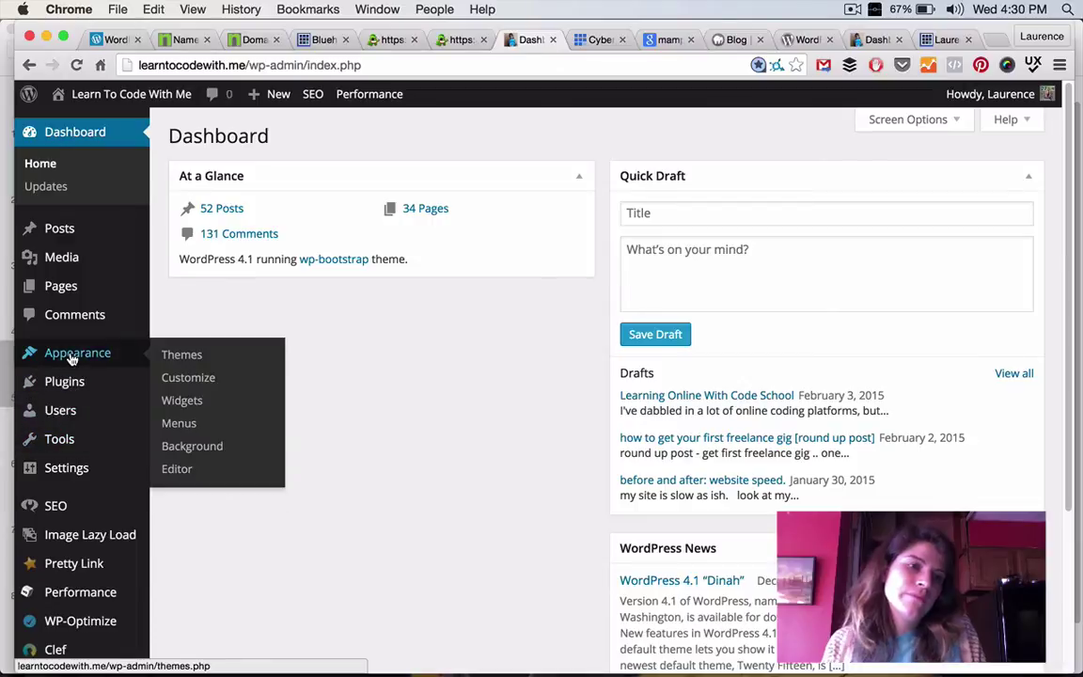
left_click(177, 359)
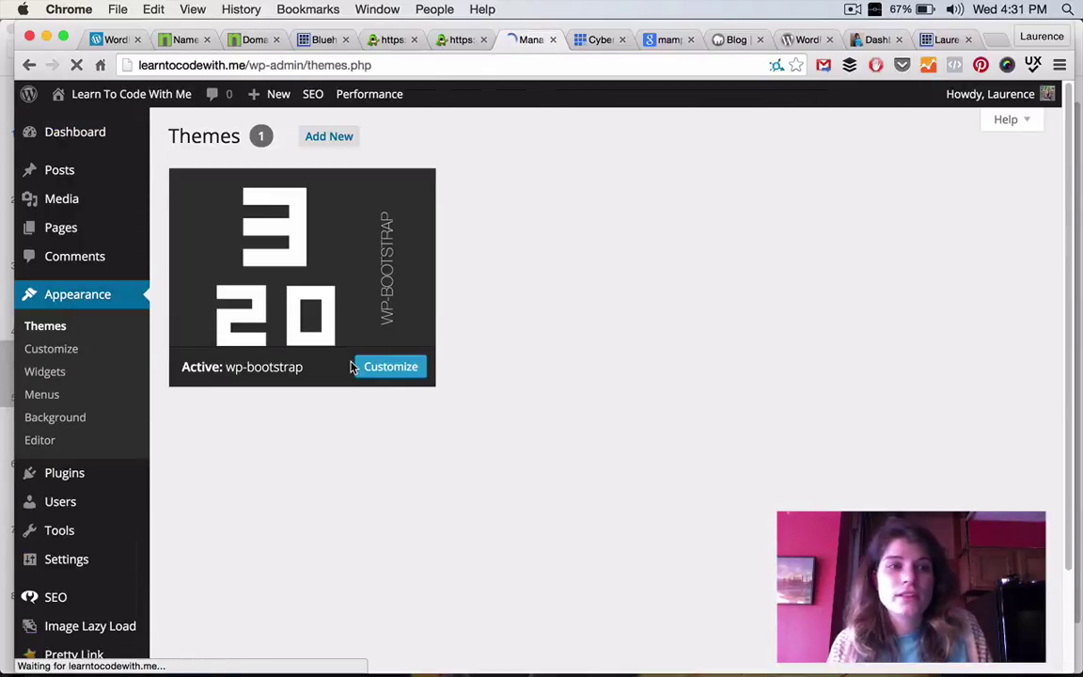
left_click(352, 367)
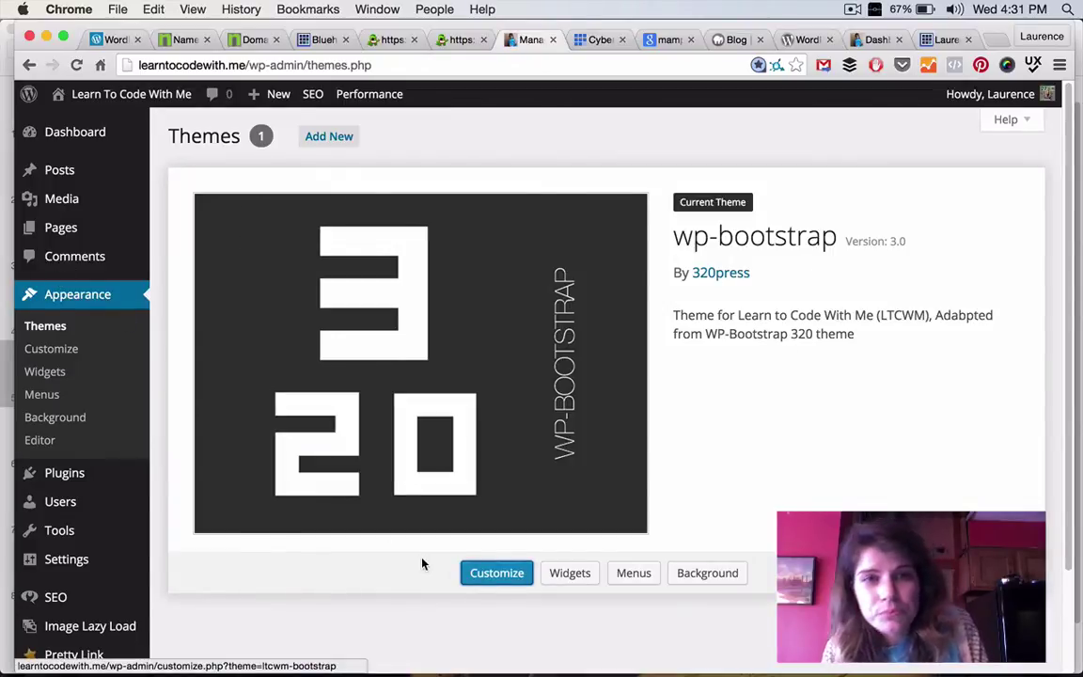
Step: Show the ftp (cyber duck) slide in Keynote, return to Chrome and look through the tool sections of the Bluehost cPanel
key("super+Tab")
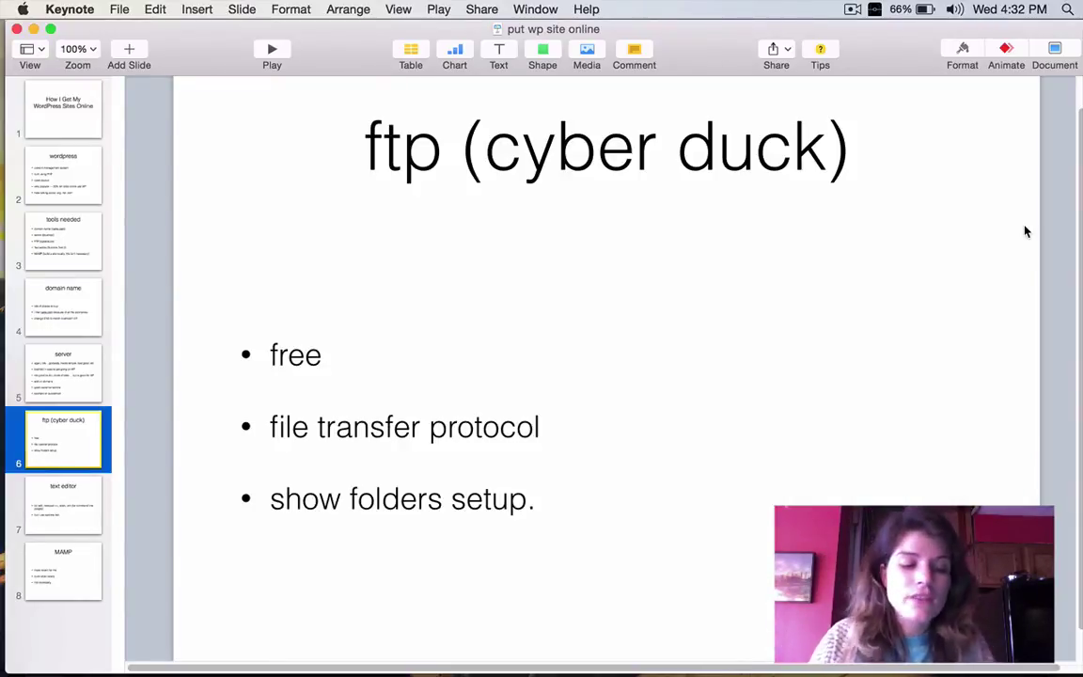
key("super+Tab")
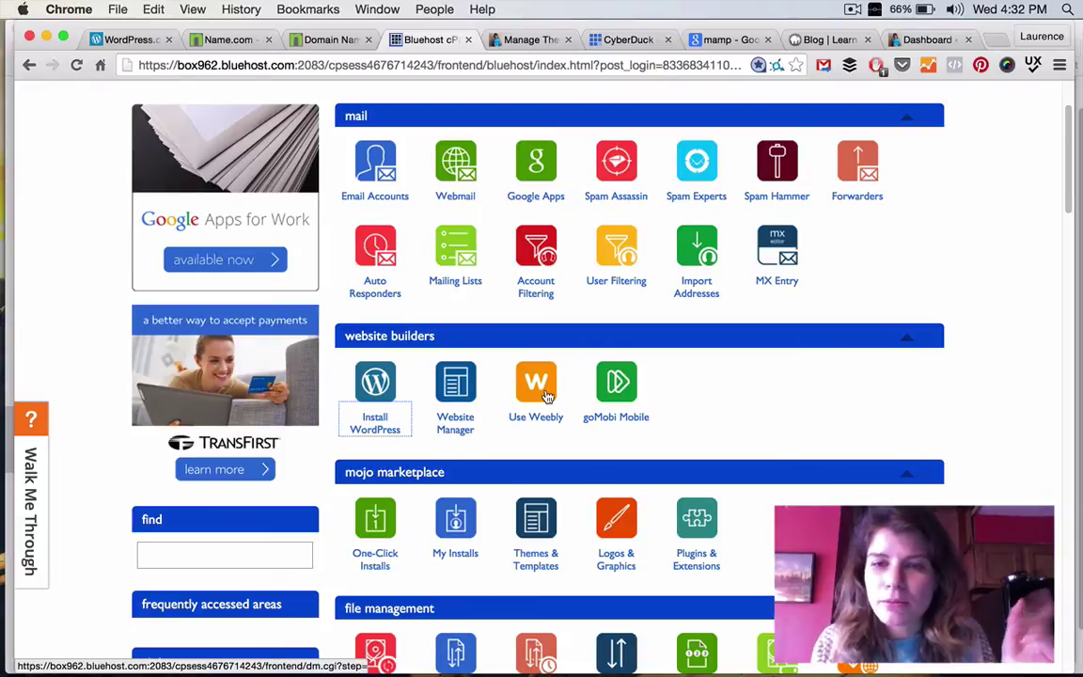
scroll(546, 396, "down", 10)
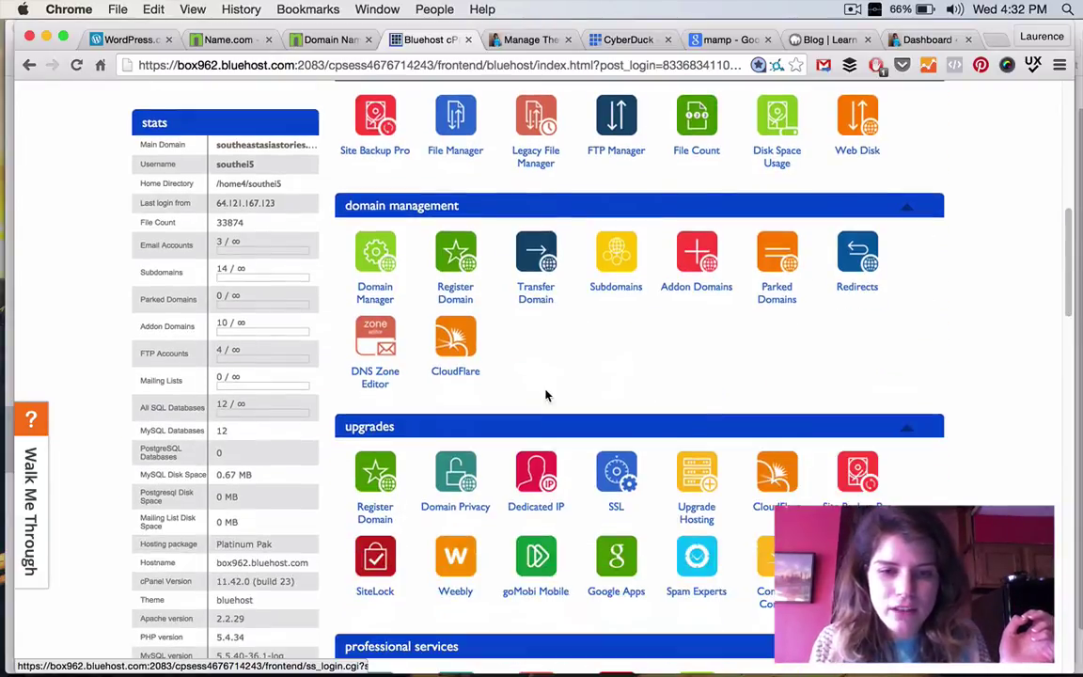
scroll(547, 396, "down", 5)
scroll(679, 419, "down", 1)
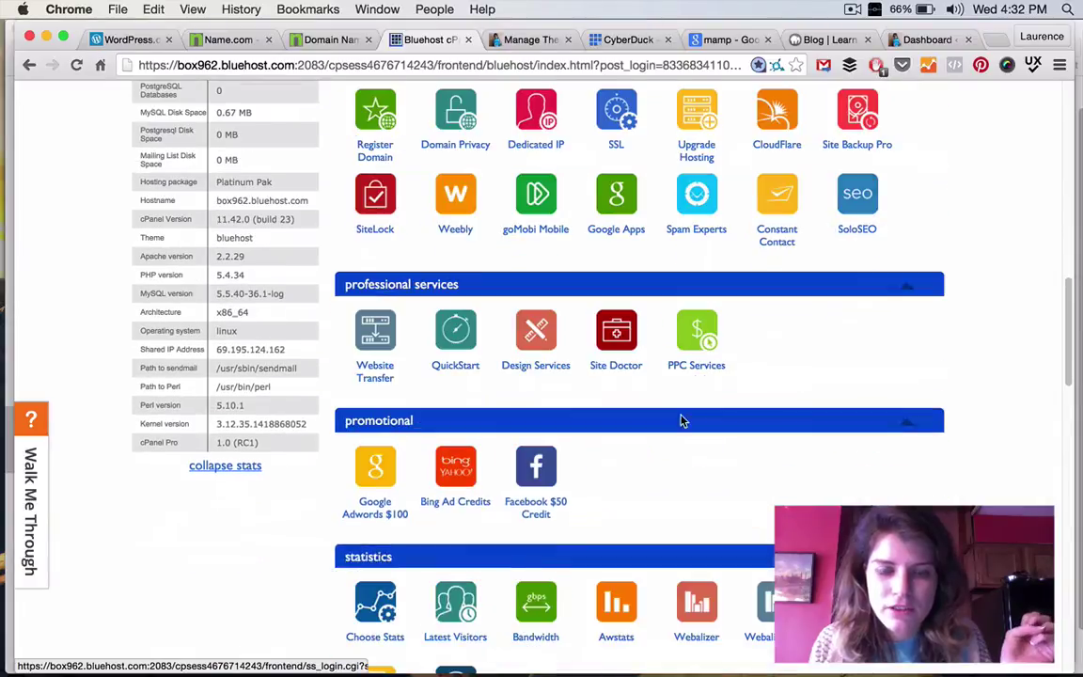
scroll(679, 418, "down", 6)
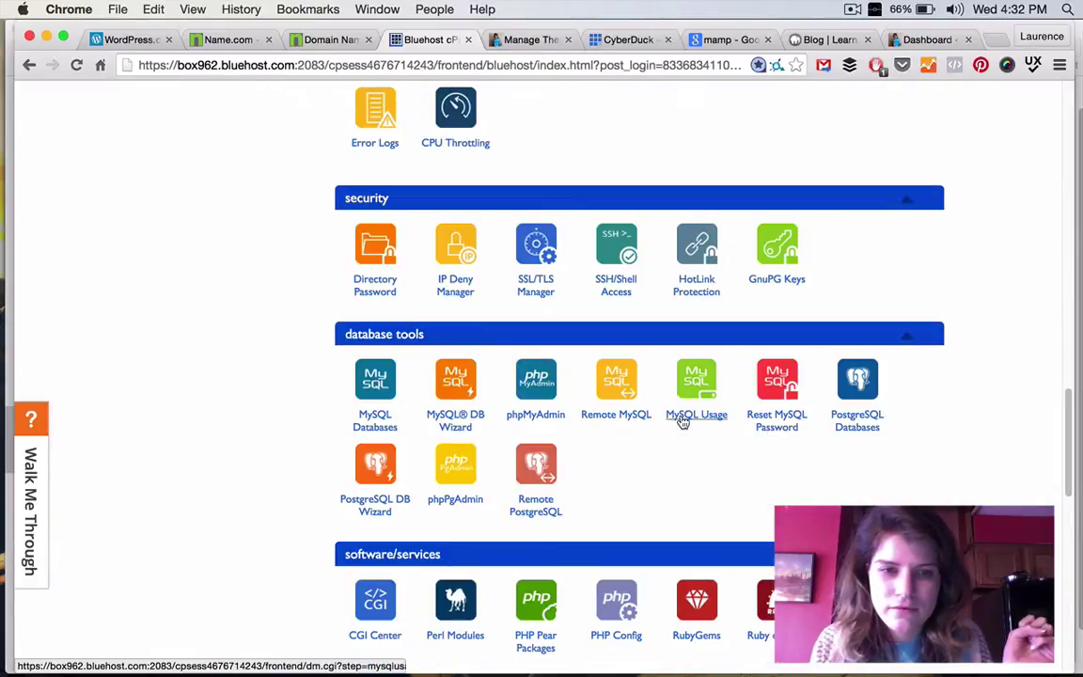
scroll(683, 422, "down", 5)
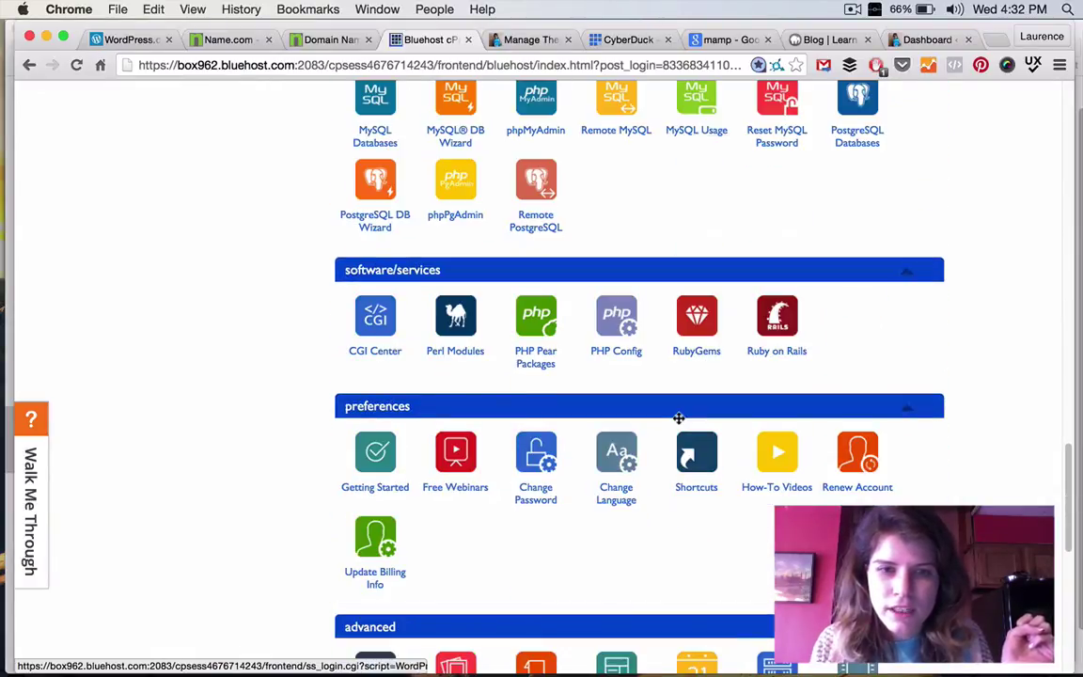
scroll(678, 419, "up", 20)
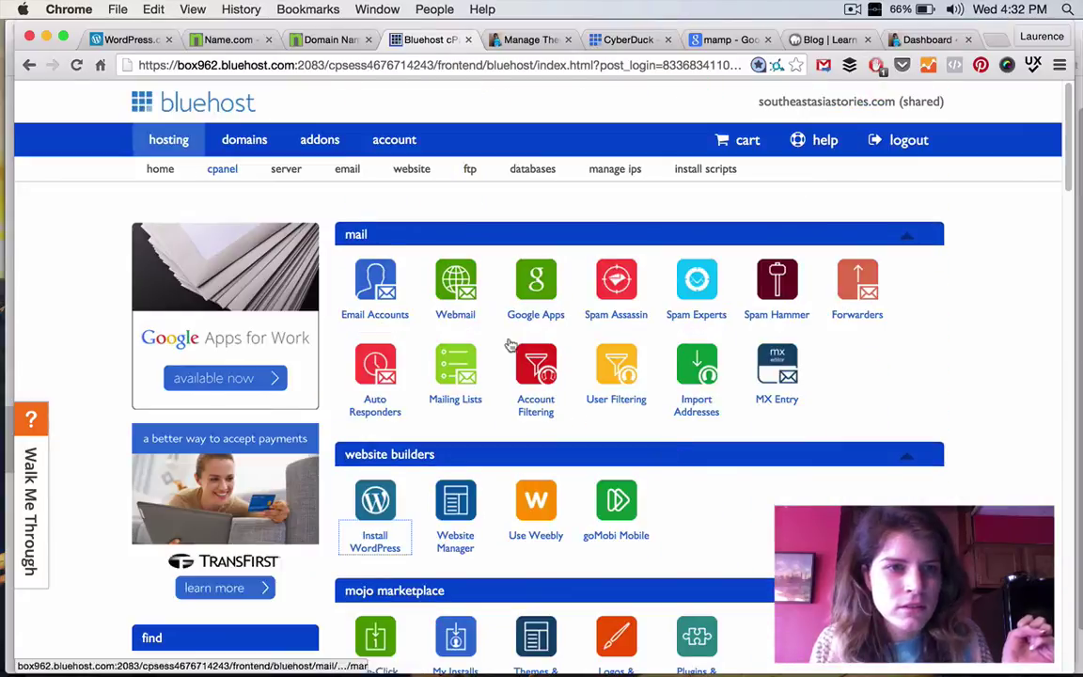
Step: Open the Bluehost FTP Accounts page and read the CyberDuck help article's connection instructions, from the protocol to the password step
left_click(469, 170)
left_click(623, 40)
scroll(591, 404, "up", 15)
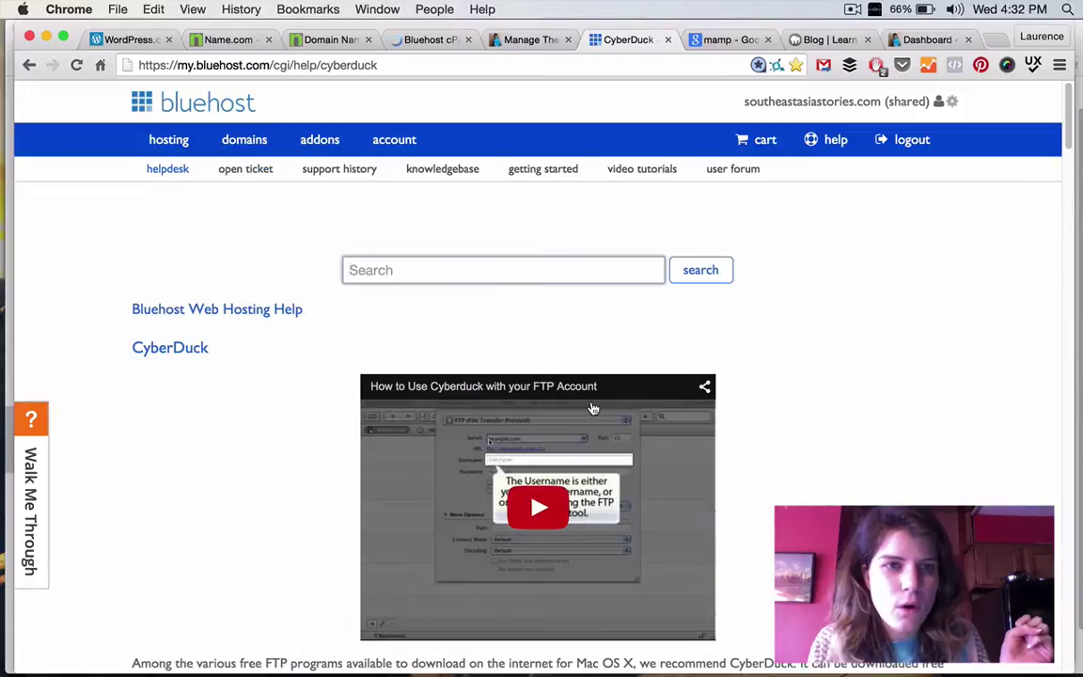
scroll(781, 418, "down", 1)
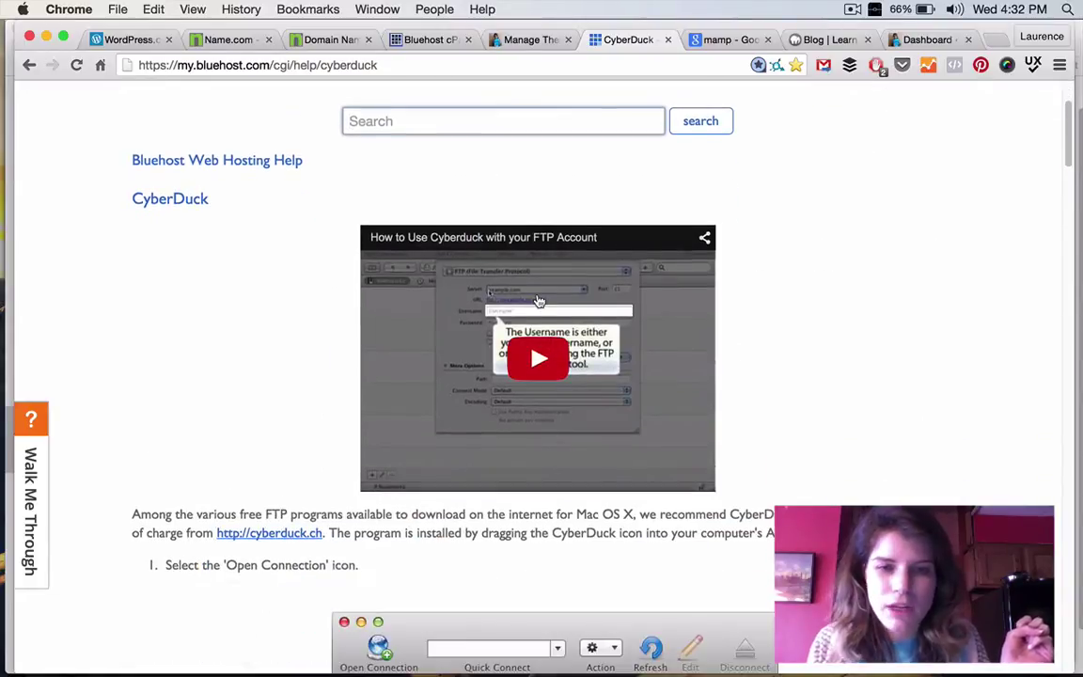
scroll(539, 300, "down", 5)
scroll(695, 428, "down", 3)
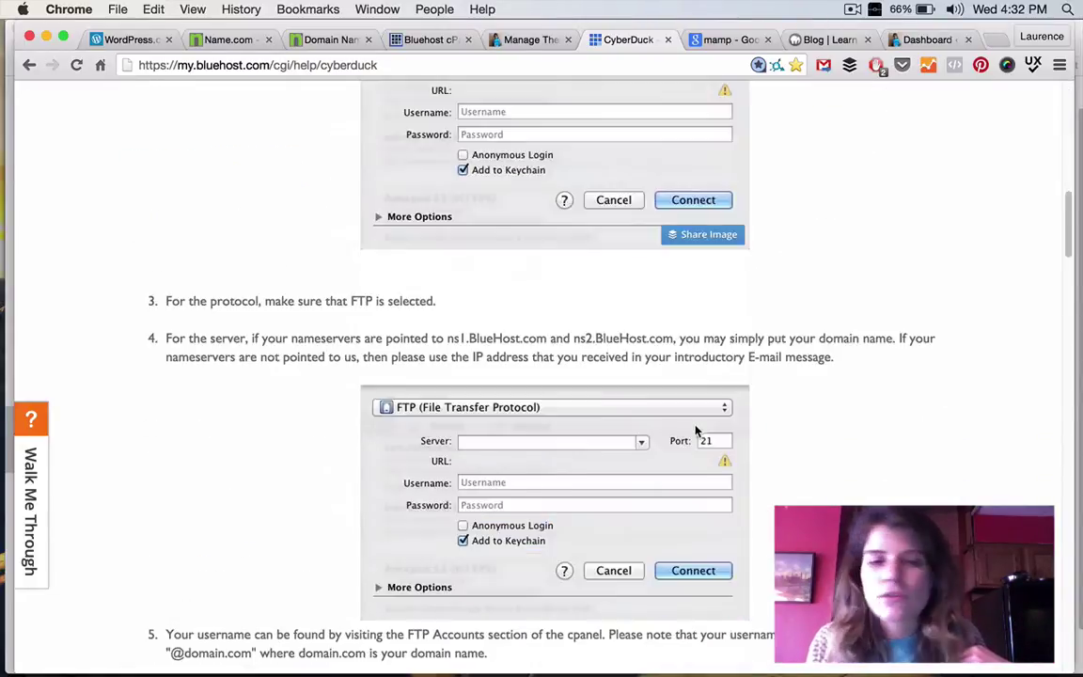
scroll(695, 428, "down", 6)
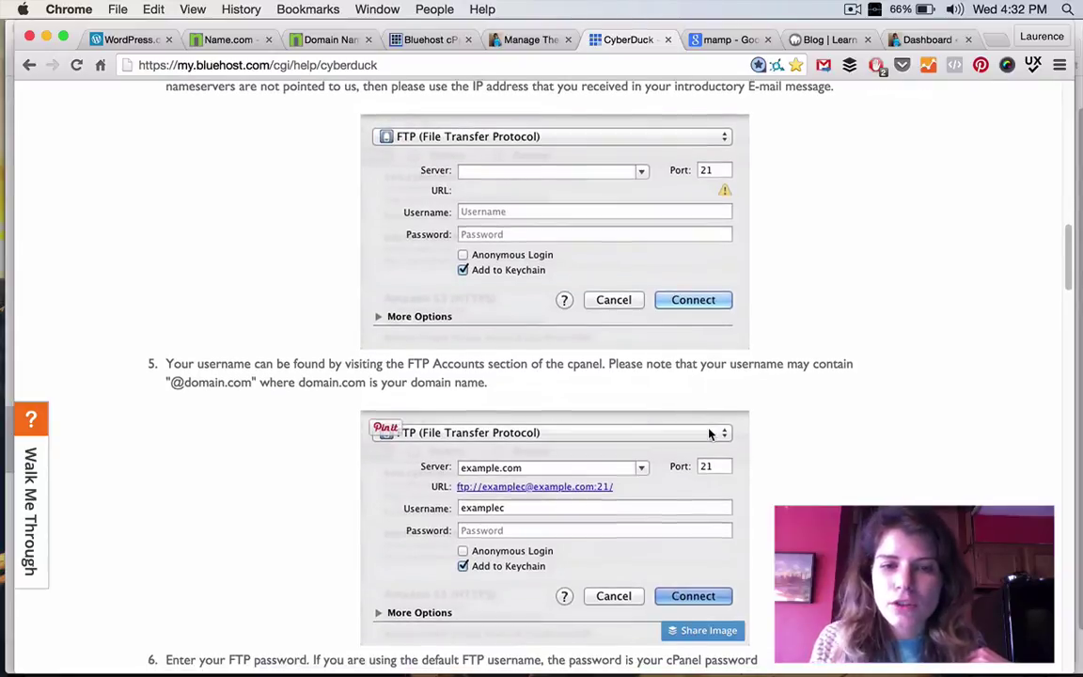
scroll(711, 433, "down", 1)
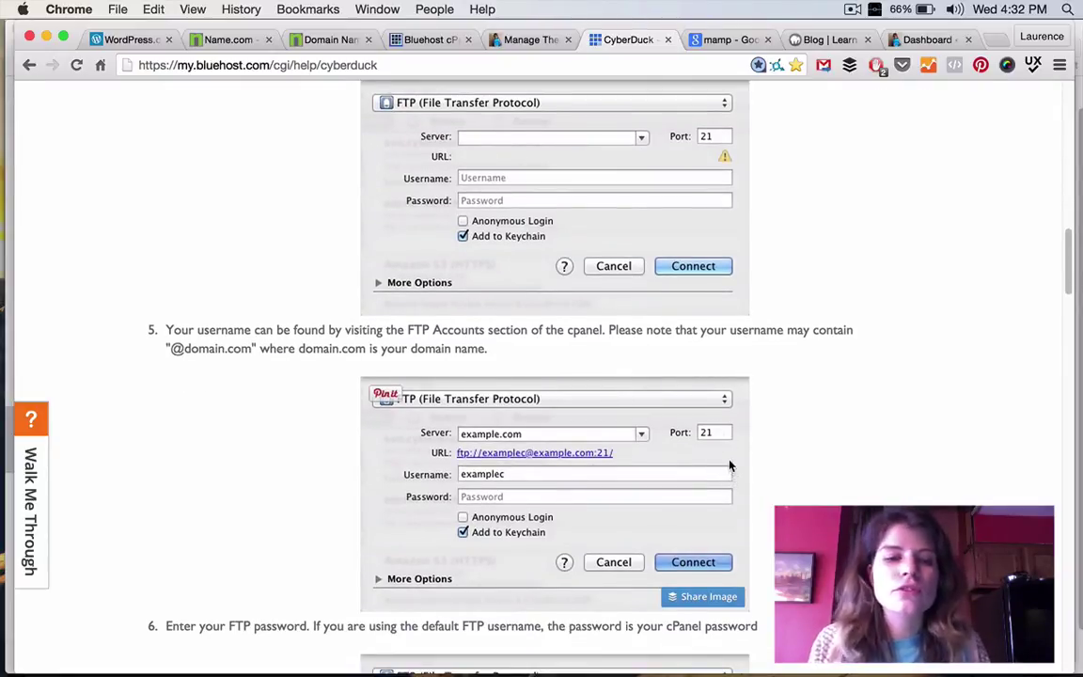
Step: Return to the Bluehost FTP Accounts page and review its Add FTP Account form, existing accounts and special FTP accounts
left_click(543, 41)
left_click(435, 40)
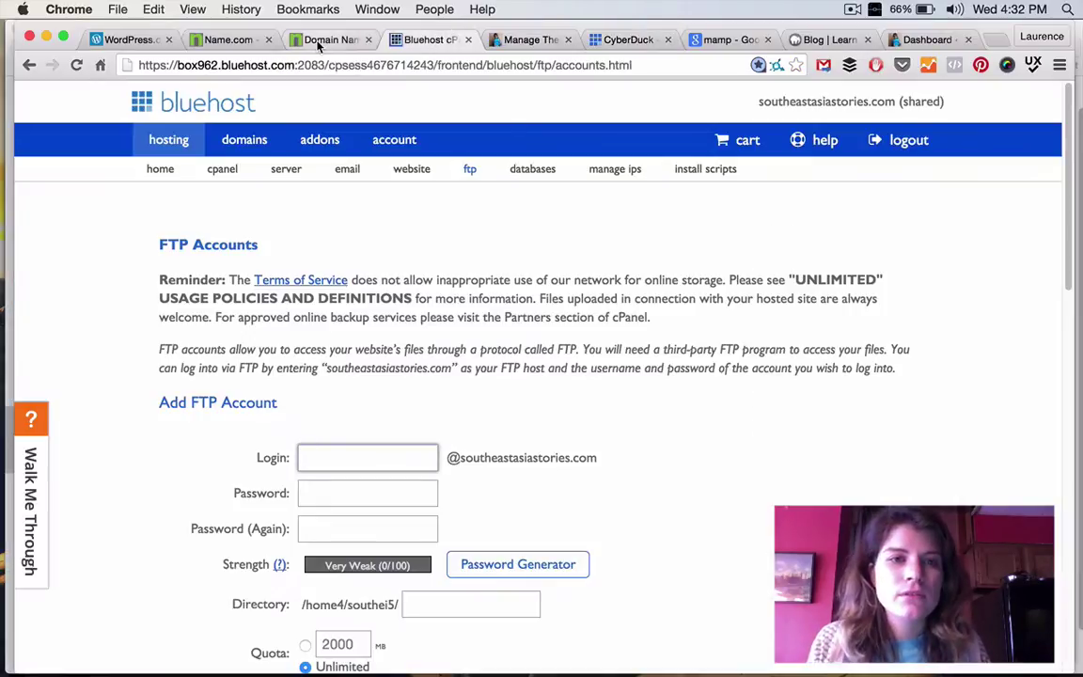
scroll(585, 403, "down", 2)
scroll(464, 461, "down", 10)
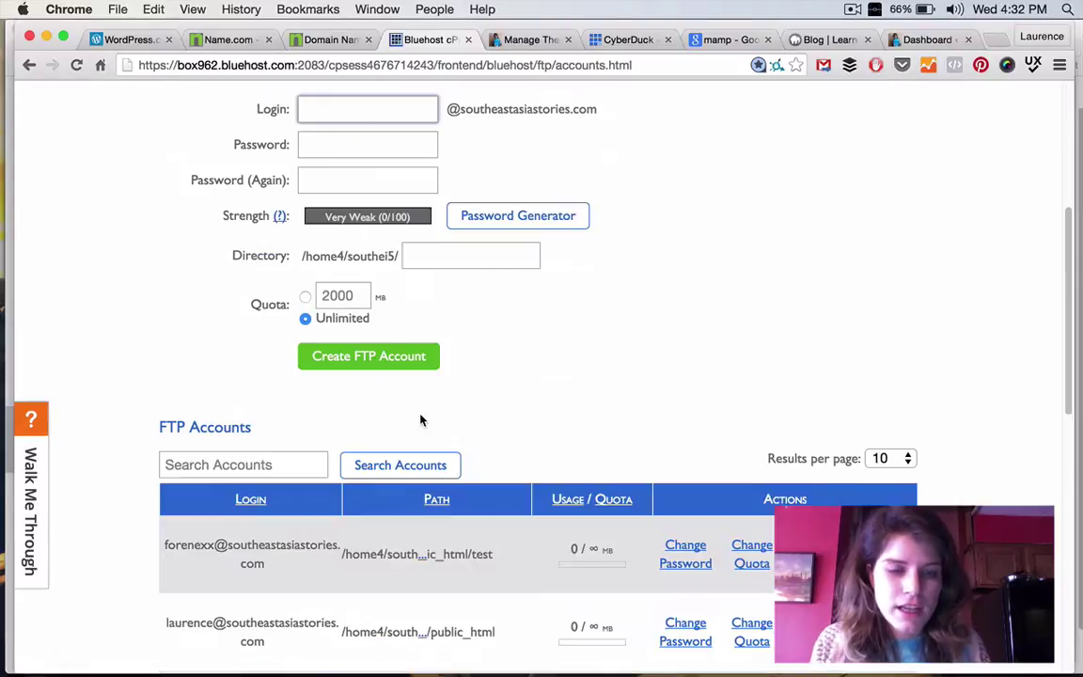
scroll(311, 508, "down", 5)
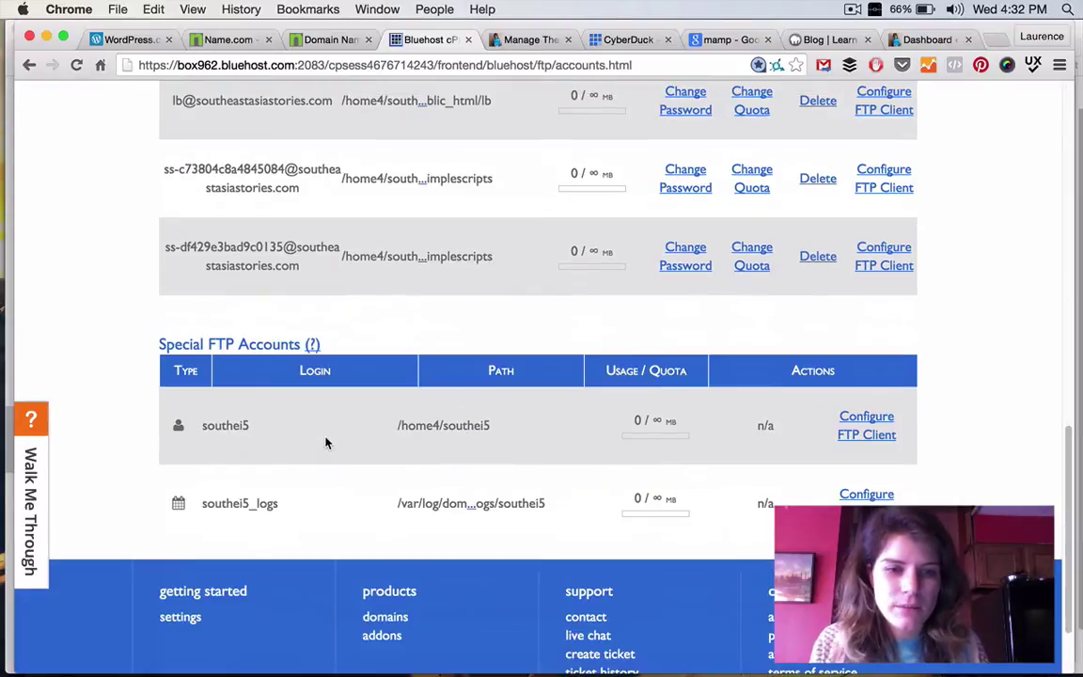
scroll(326, 443, "up", 5)
scroll(334, 470, "up", 10)
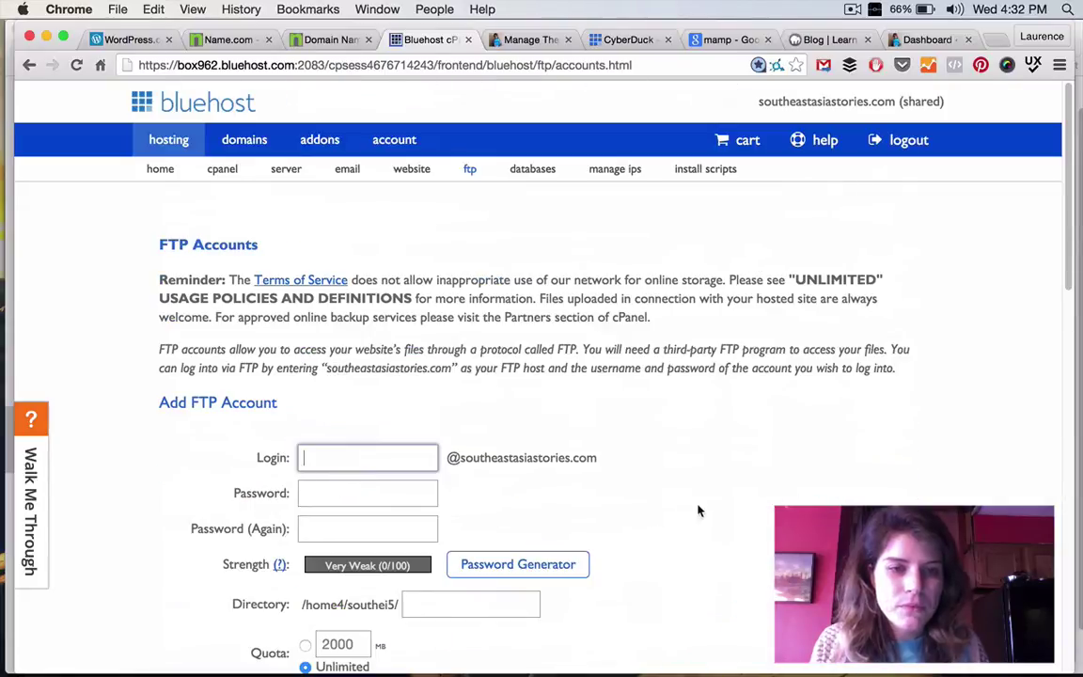
Step: Switch to Cyberduck and show its saved bookmarks
key("super+Tab")
key("super+Tab")
key("super+Tab")
key("super+Tab")
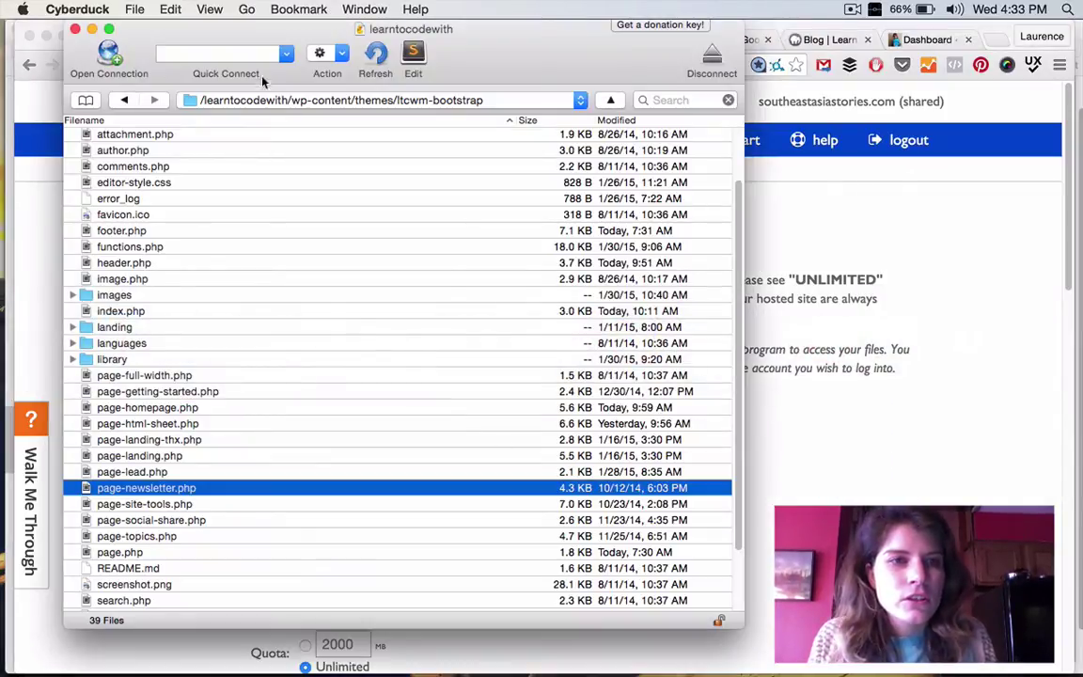
left_click(85, 99)
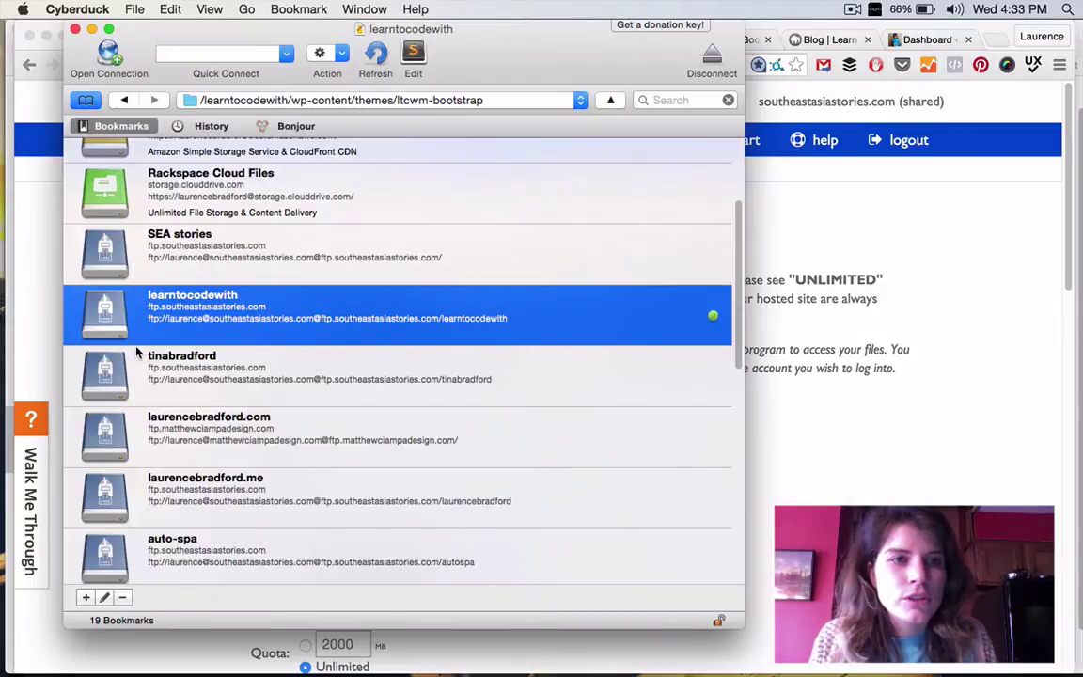
Step: Bring up the form for a new FTP connection, examine its server, username and password fields, and dismiss it
left_click(109, 55)
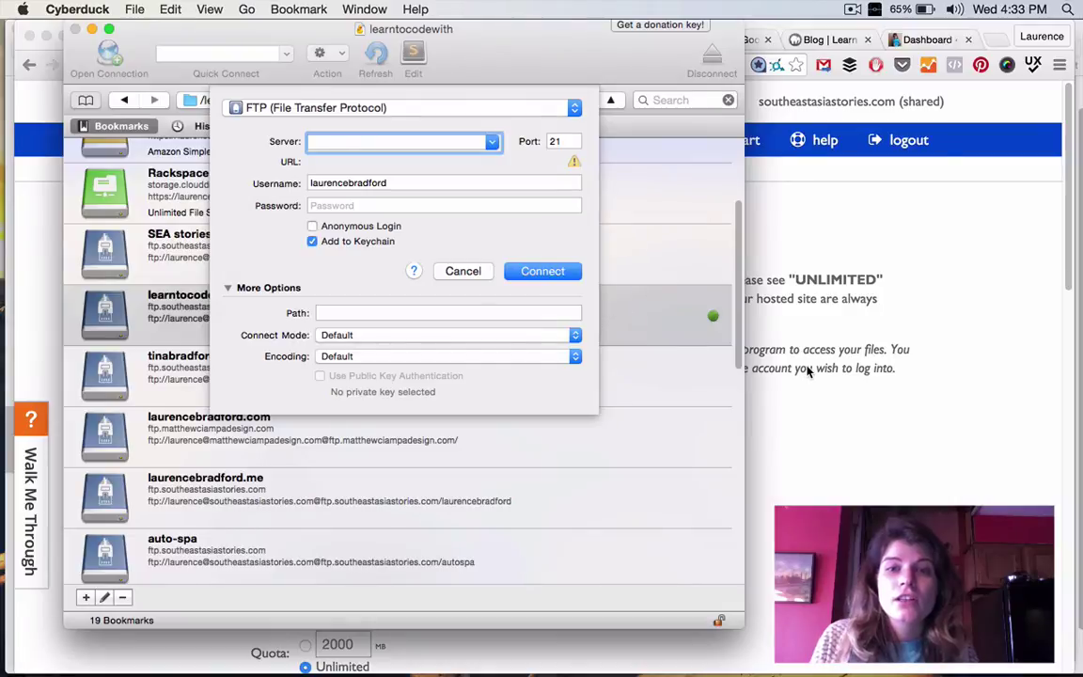
key("super+Tab")
key("super+Tab")
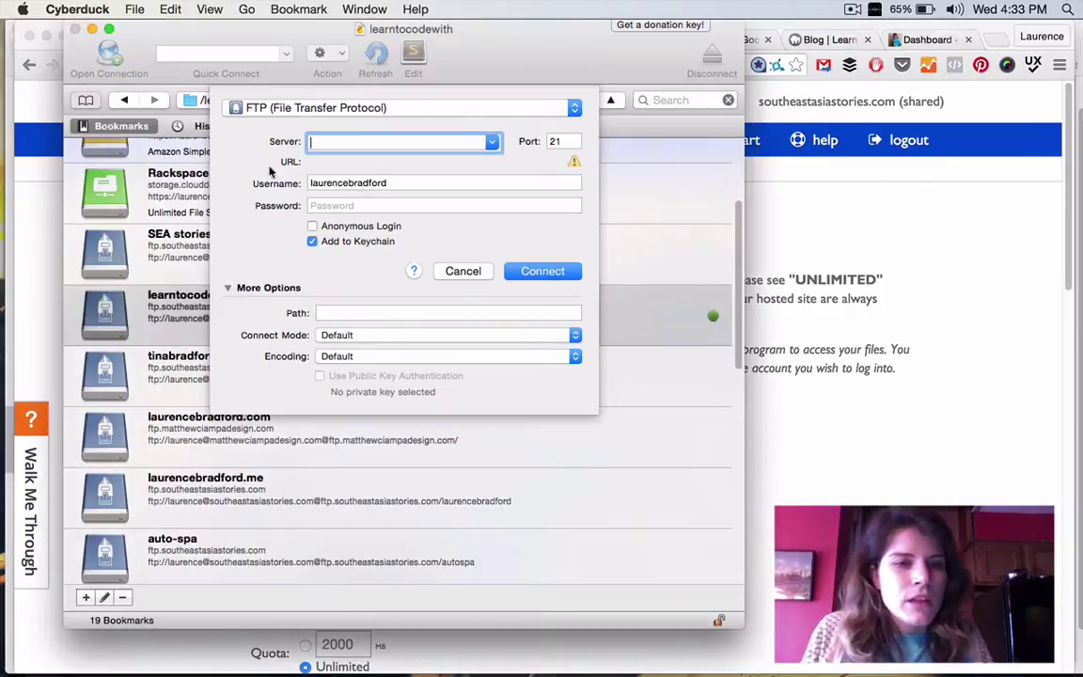
key("Escape")
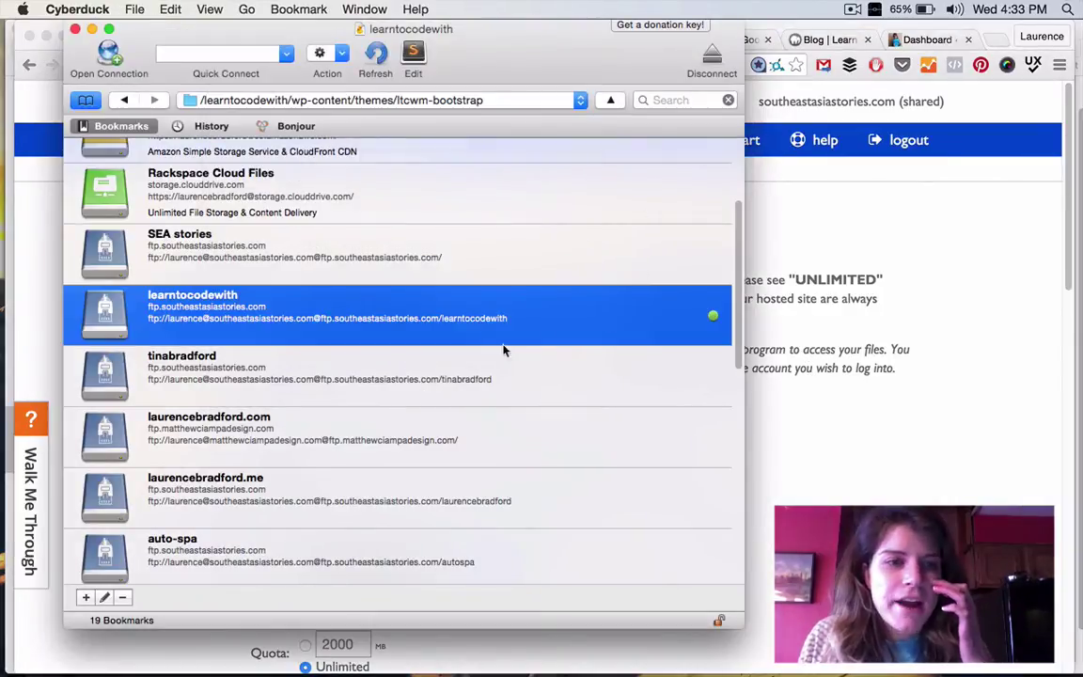
Step: Connect to the learntocodewith bookmark and look through the WordPress files in the site's root folder
double_click(398, 316)
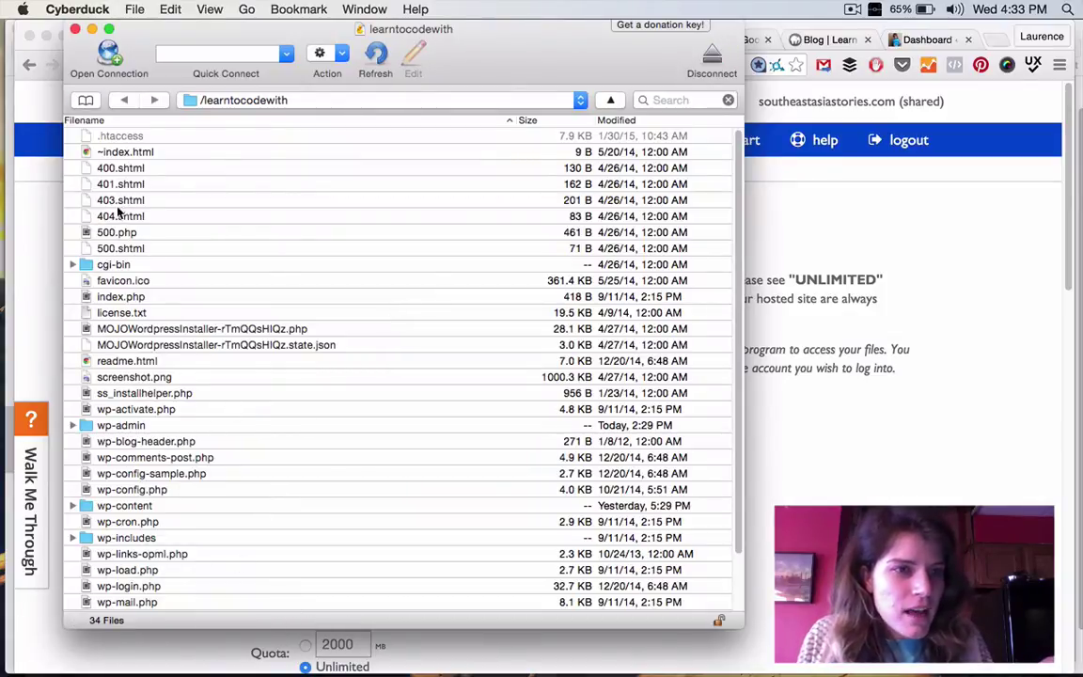
scroll(254, 471, "down", 3)
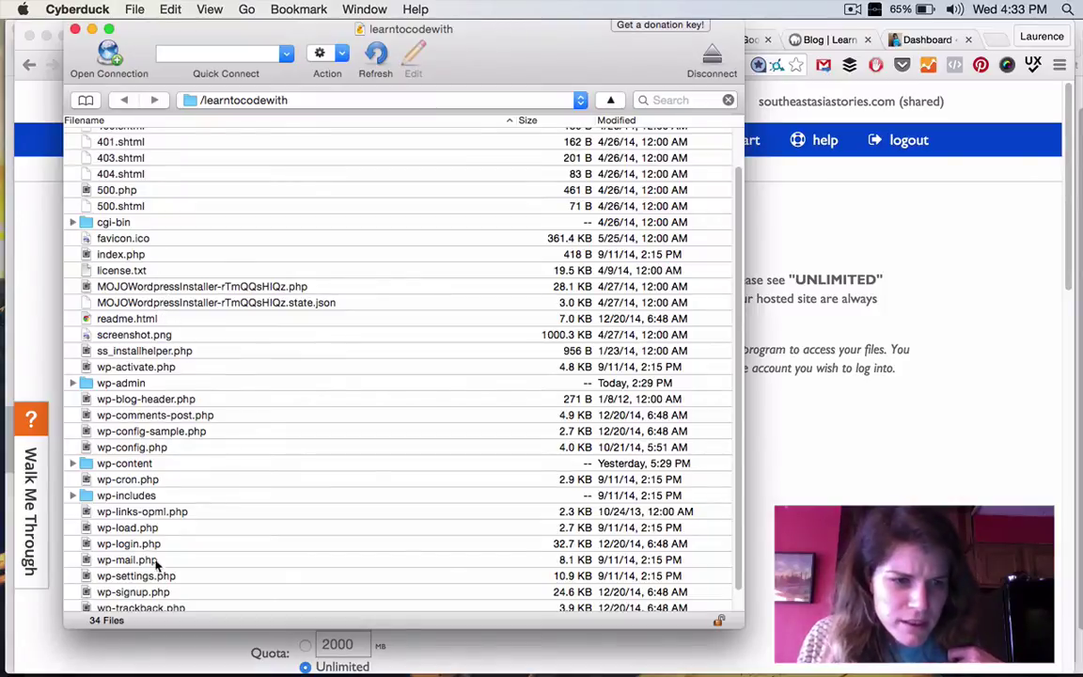
scroll(153, 567, "down", 2)
scroll(139, 512, "up", 1)
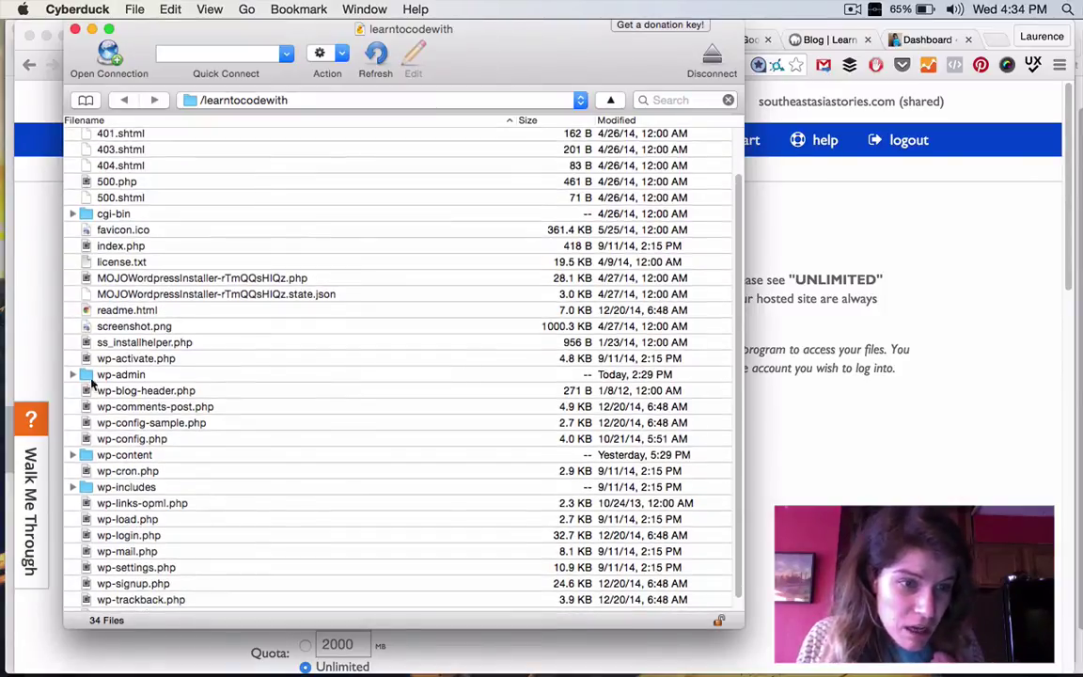
Step: Go into wp-content/themes/ltcwm-bootstrap and look through the theme's files down to style.css
double_click(104, 459)
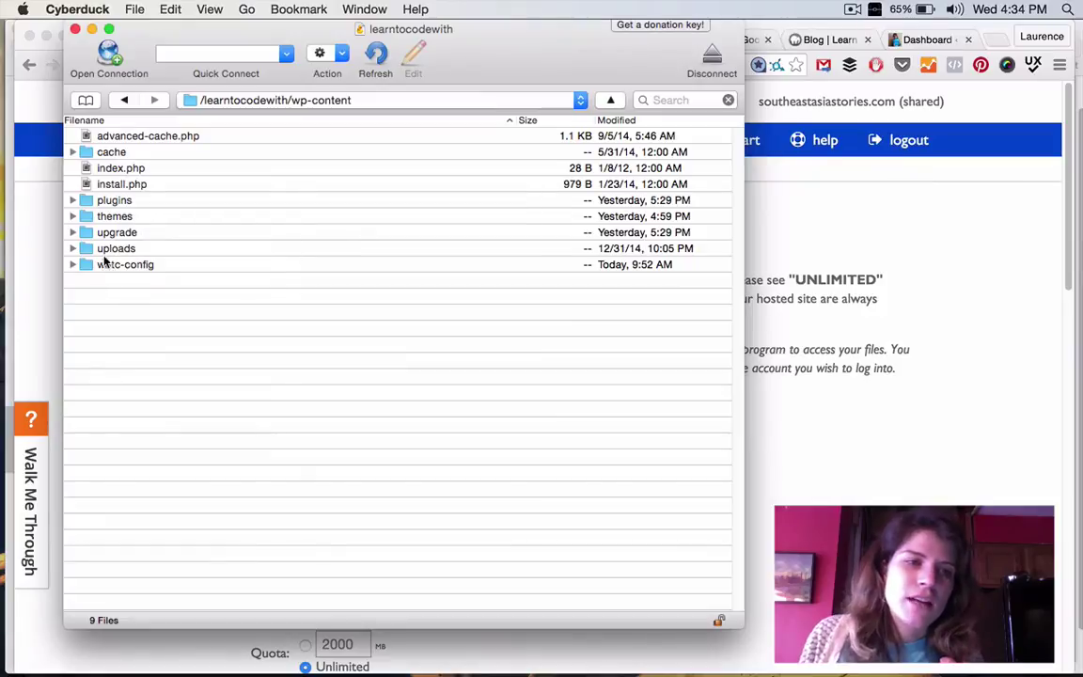
double_click(109, 222)
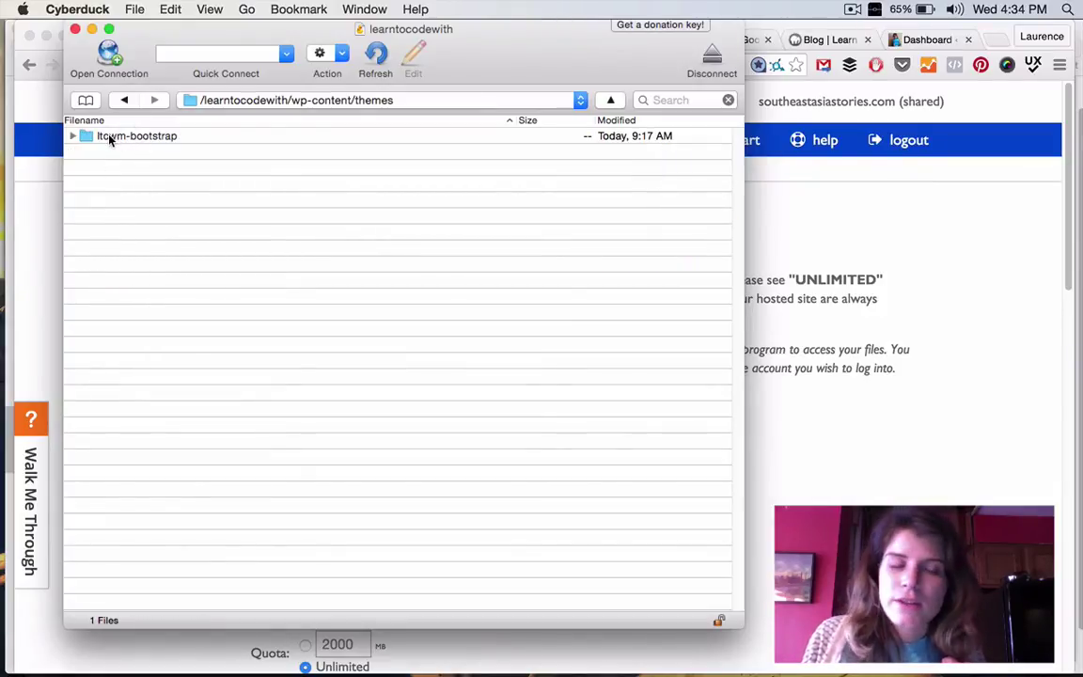
double_click(109, 137)
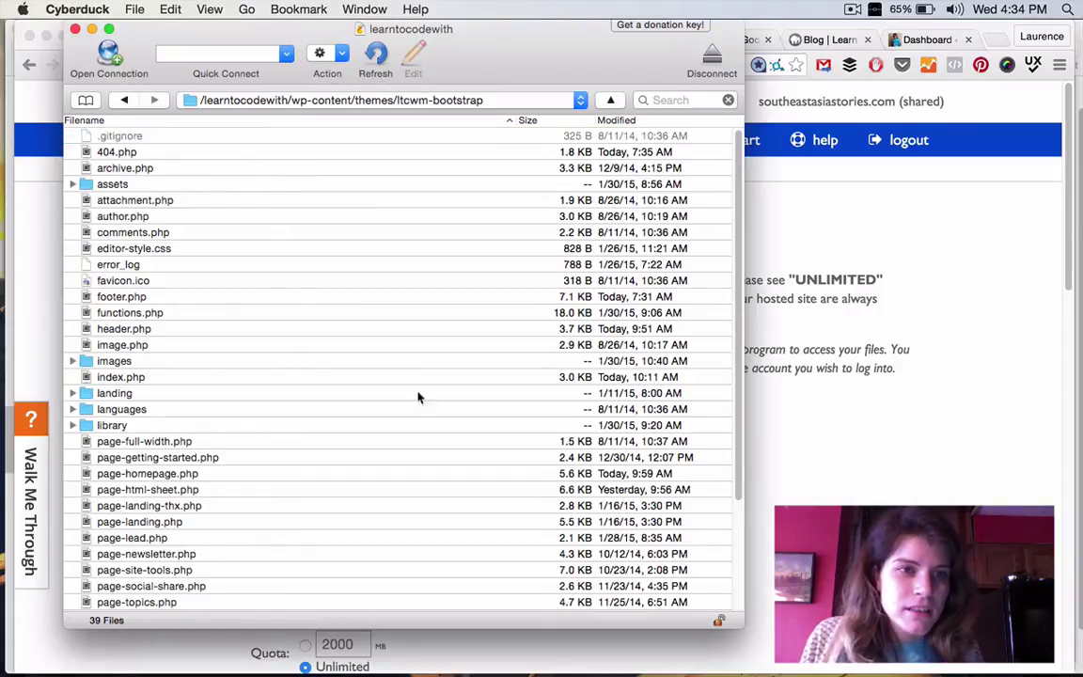
scroll(422, 450, "down", 1)
scroll(423, 450, "down", 5)
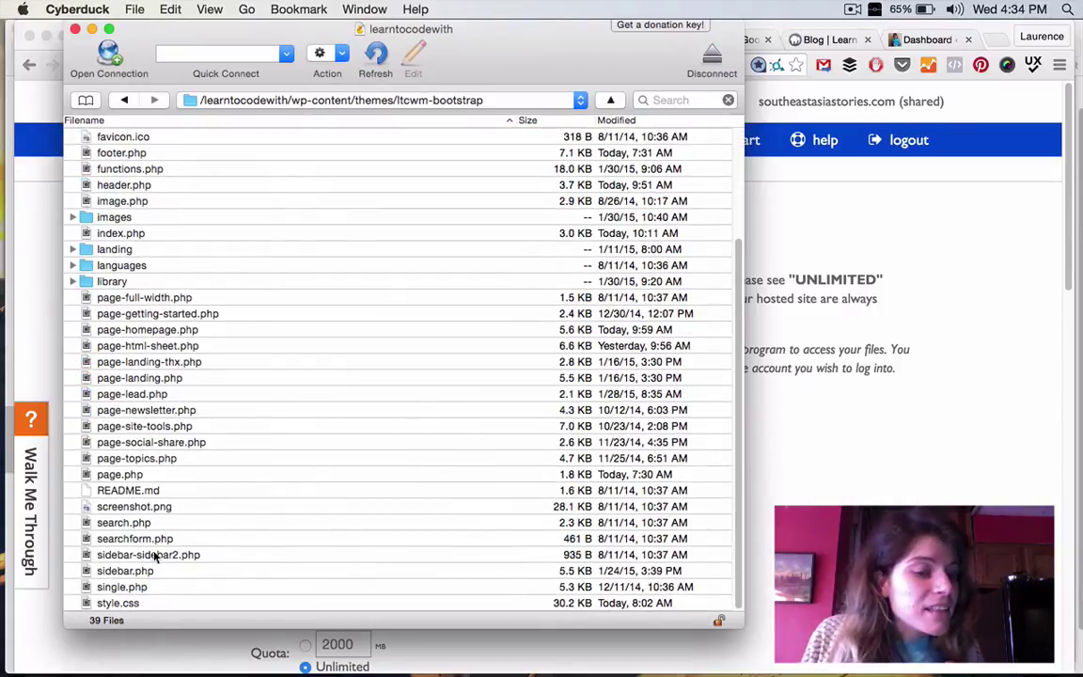
Step: Open the theme's style.css in Sublime Text, look through its opening CSS rules and close the editor window
left_click(131, 604)
double_click(132, 603)
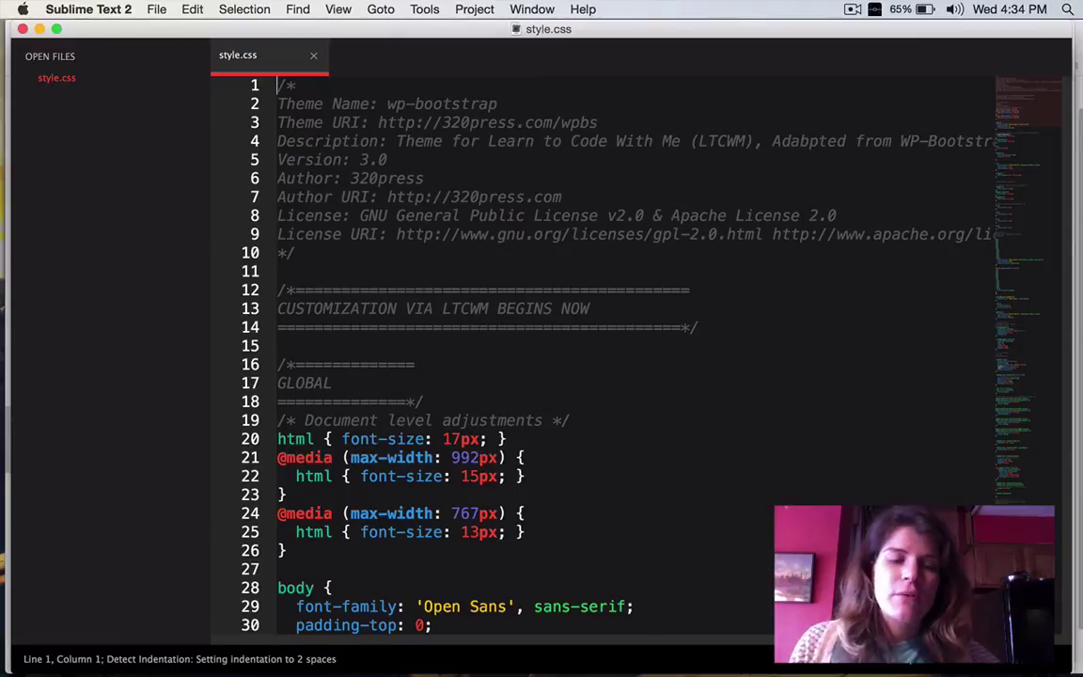
scroll(602, 357, "down", 6)
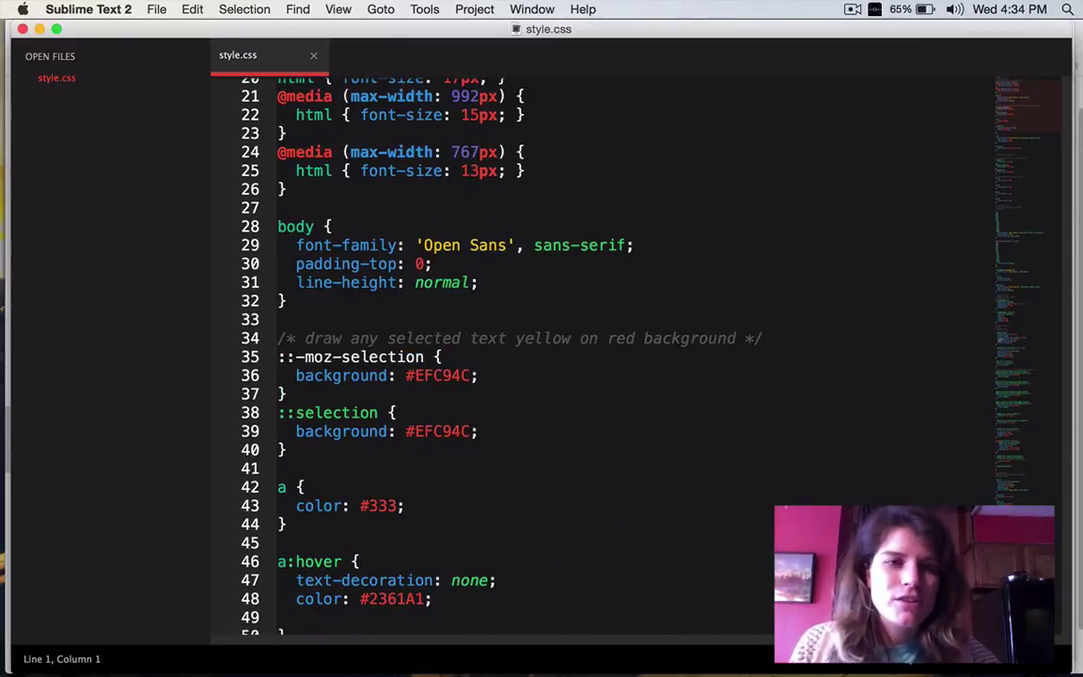
scroll(910, 386, "down", 1)
scroll(909, 386, "down", 10)
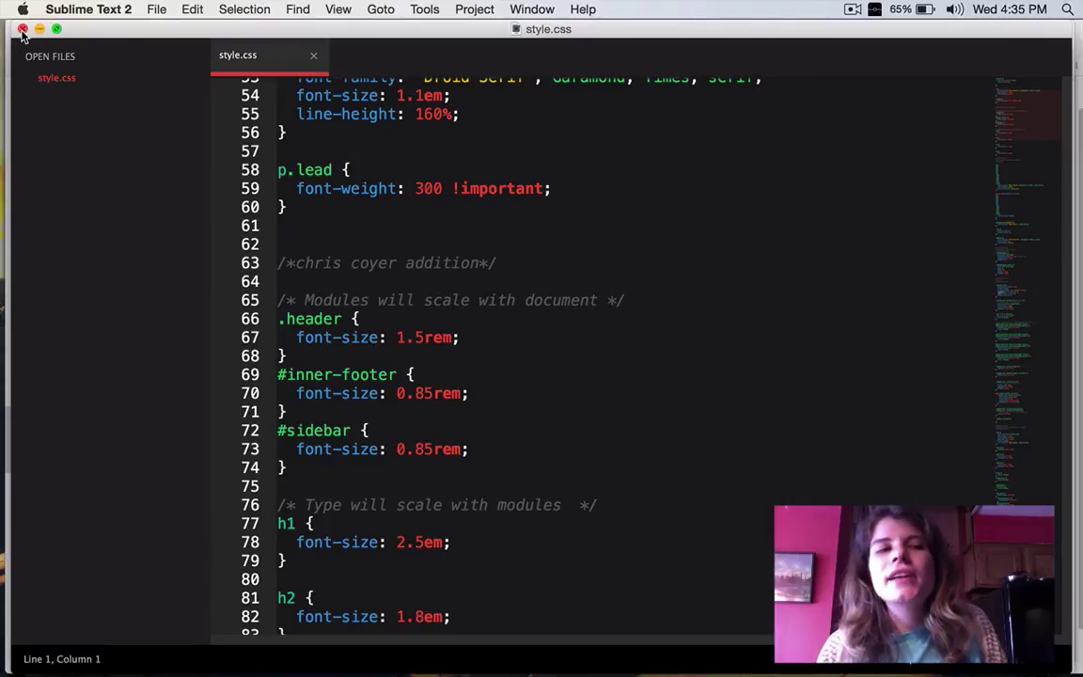
left_click(22, 29)
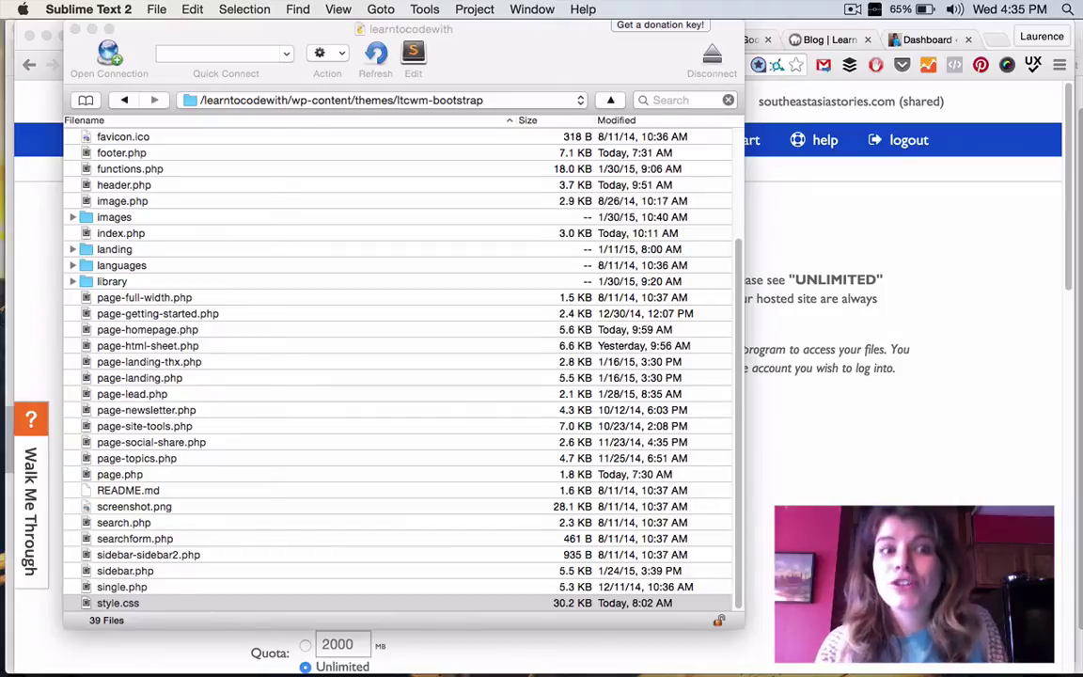
Step: Switch to Chrome, search for mamp in a new tab, open the MAMP & MAMP PRO website and look over its product overview
left_click(807, 374)
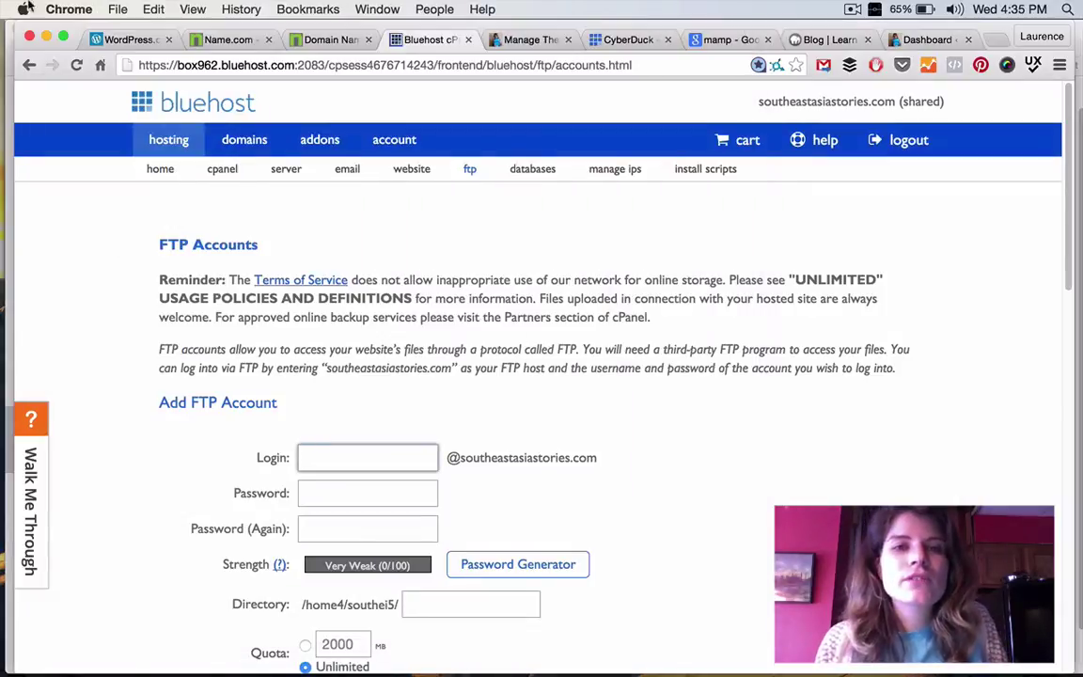
left_click(995, 41)
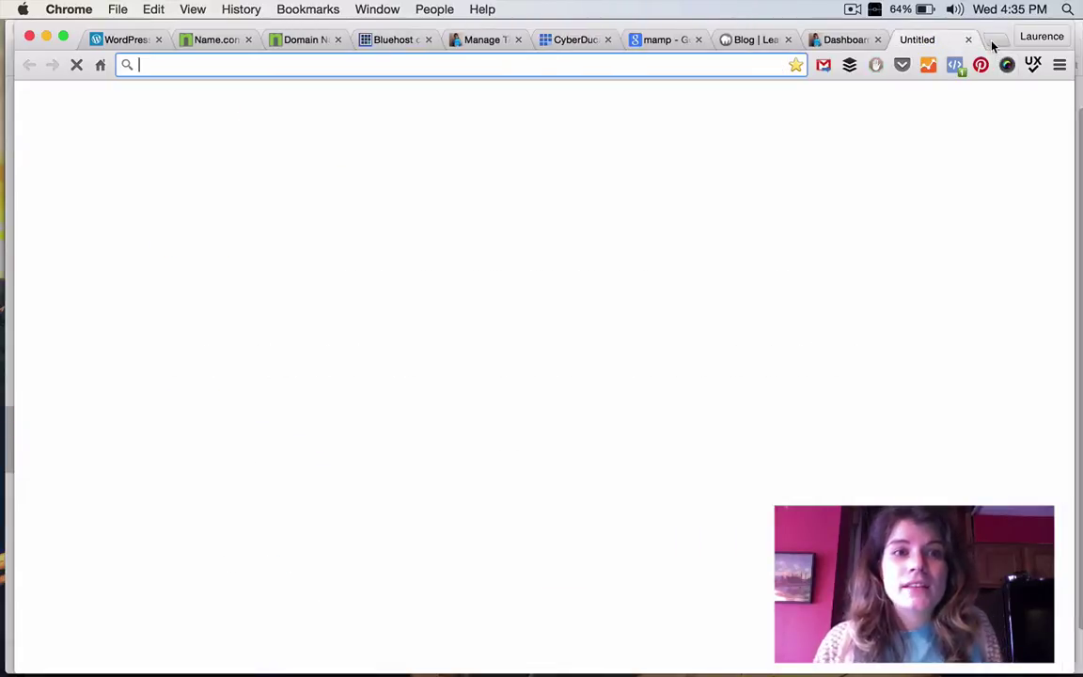
type("mamp")
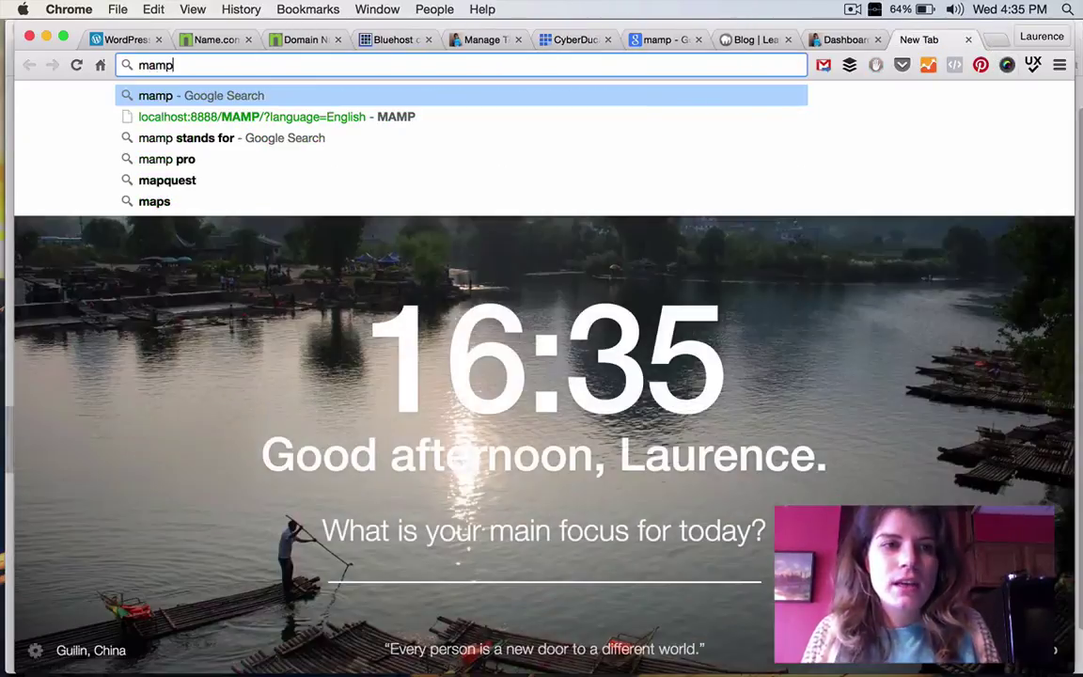
key("Return")
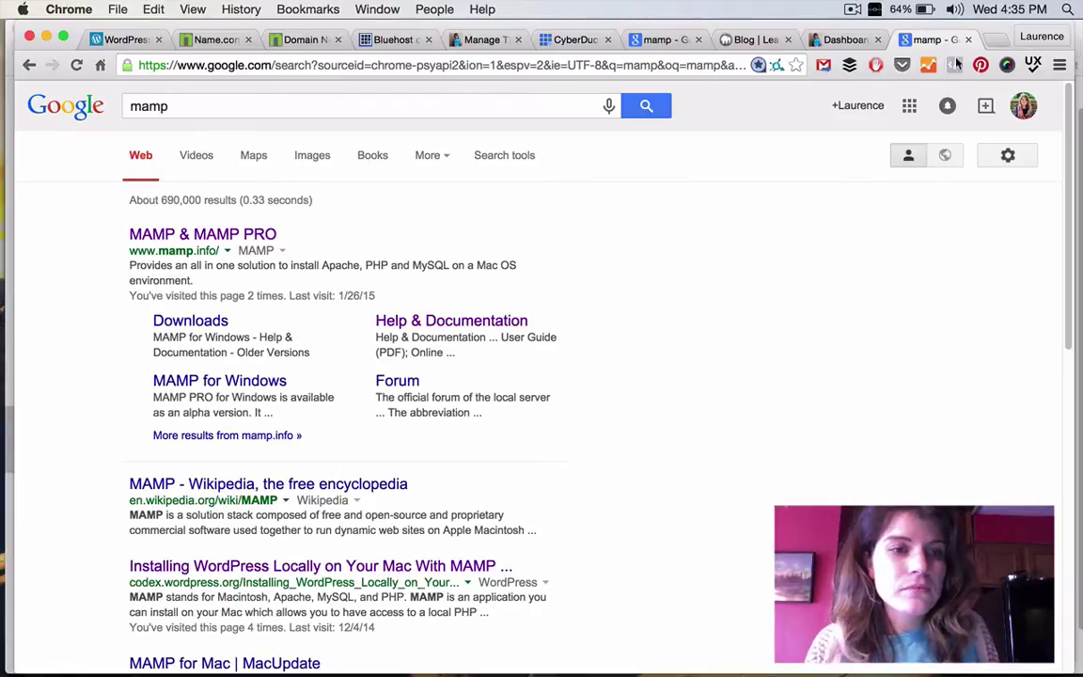
left_click(209, 241)
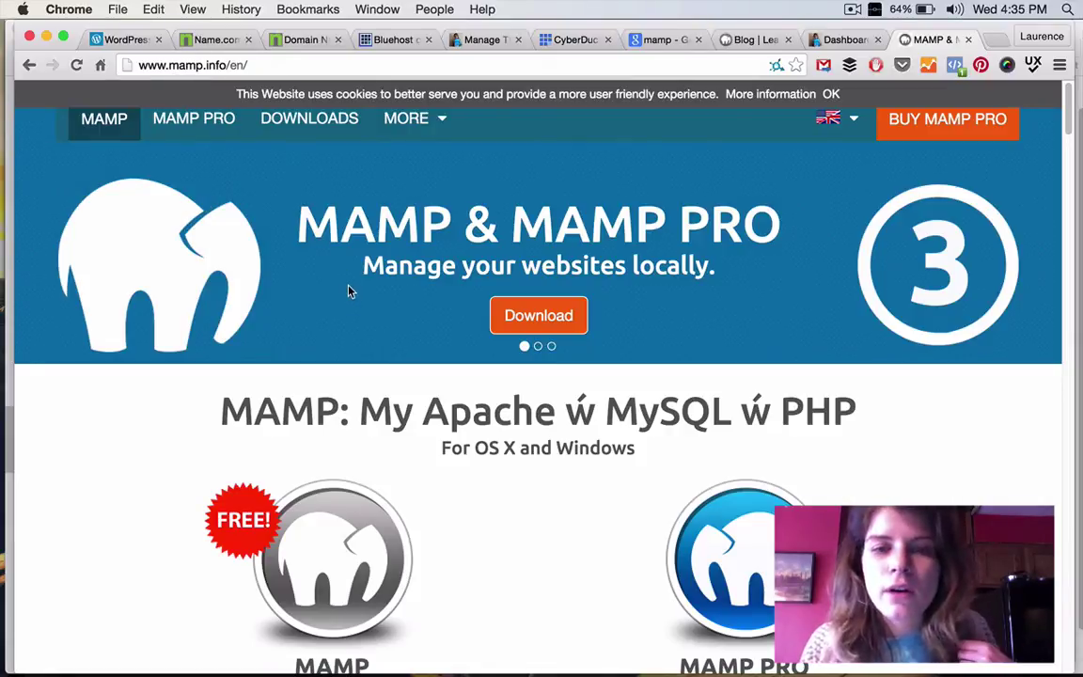
scroll(348, 291, "down", 3)
scroll(457, 323, "up", 3)
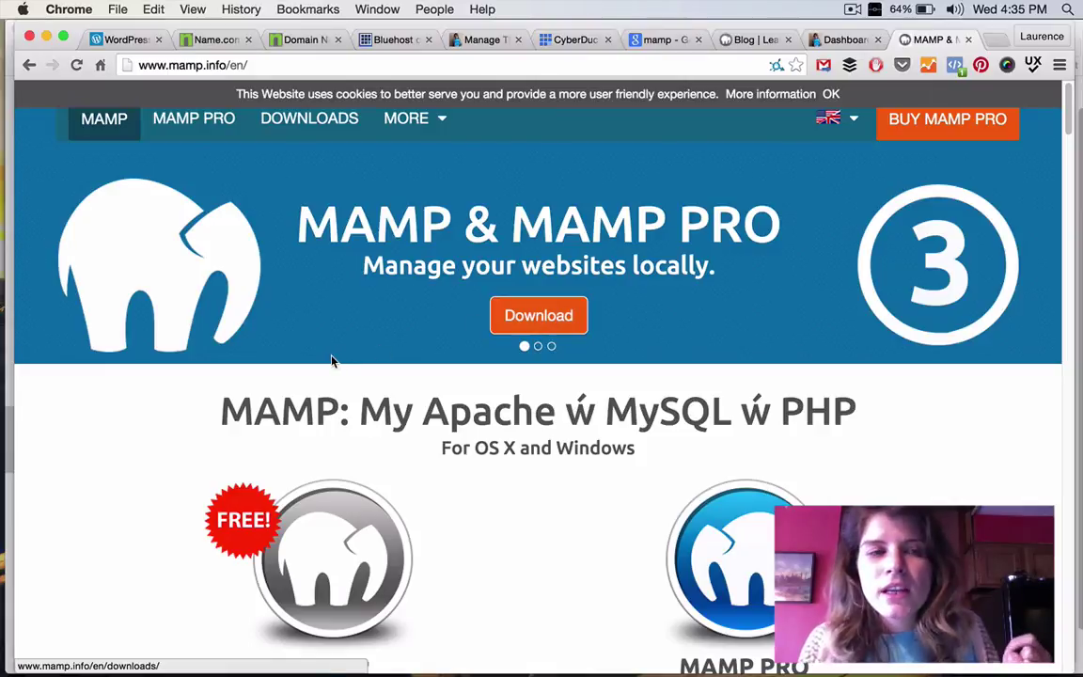
scroll(337, 346, "down", 3)
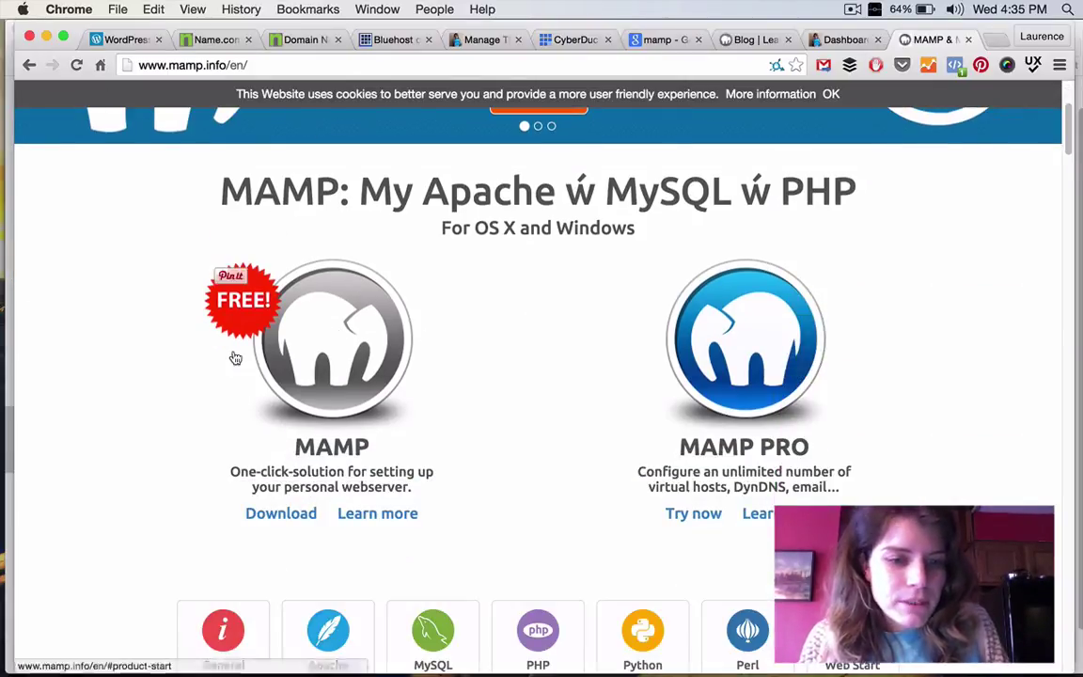
scroll(235, 358, "down", 1)
Step: Switch to the MAMP application to show its server status and controls
key("super+Tab")
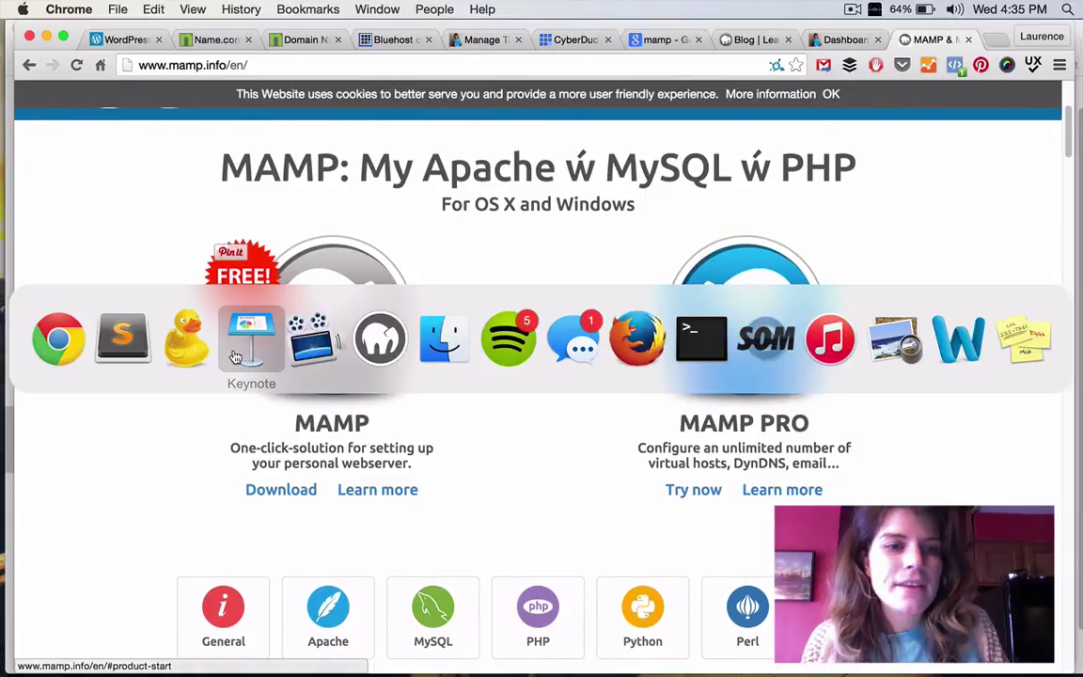
left_click(345, 318)
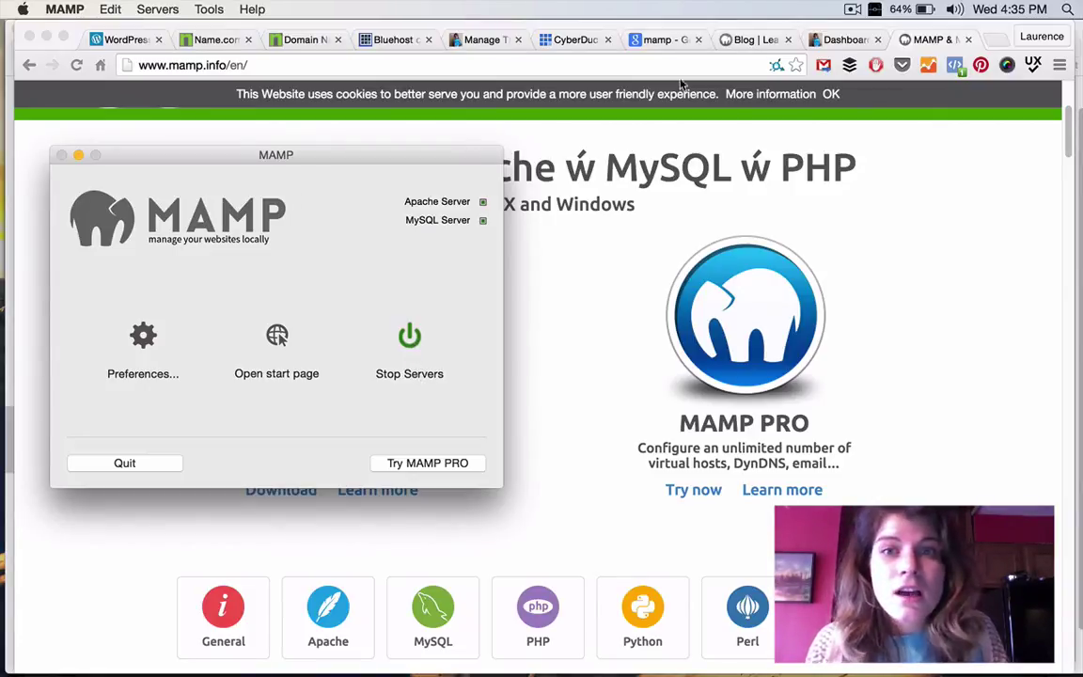
mouse_move(723, 669)
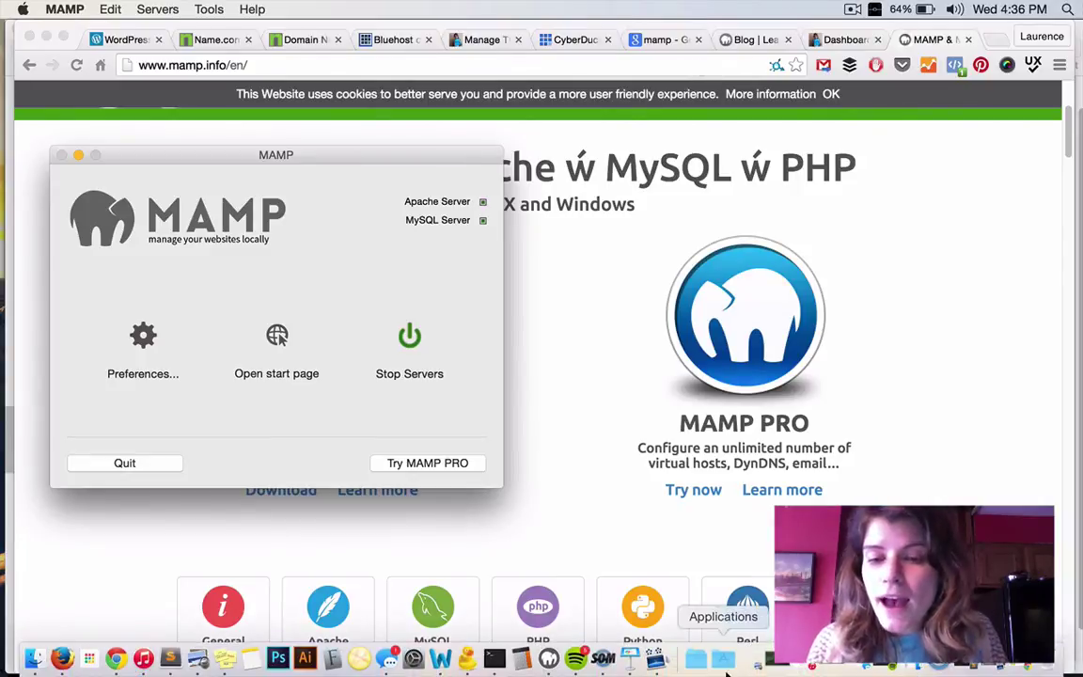
Step: Open MAMP's htdocs folder in Finder and select the site folder
left_click(696, 661)
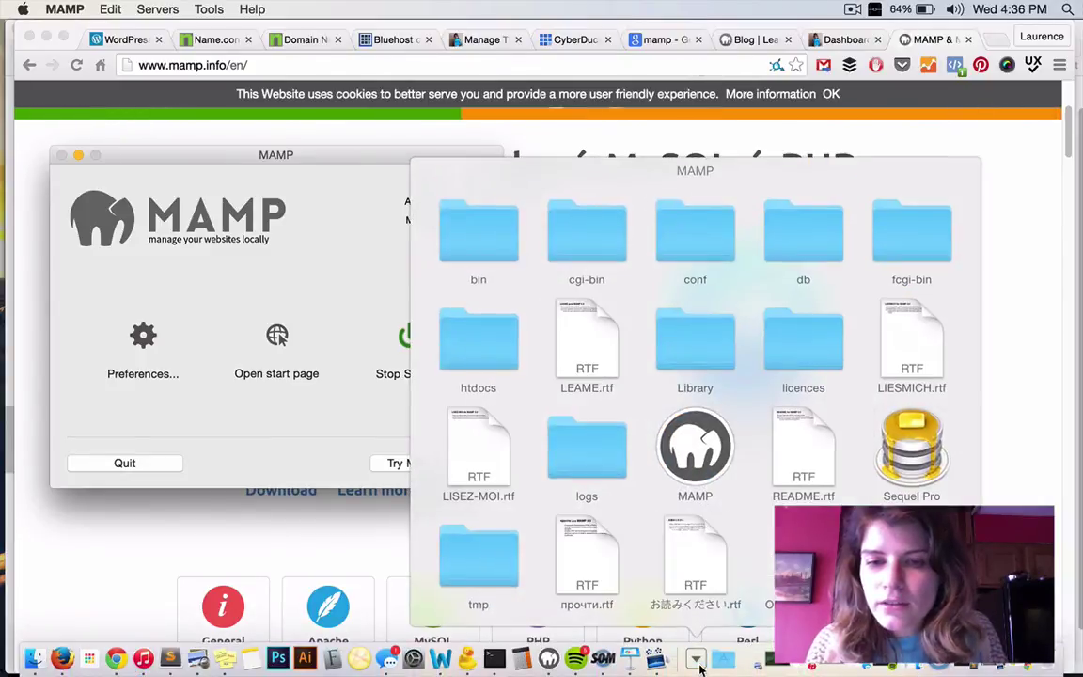
left_click(493, 344)
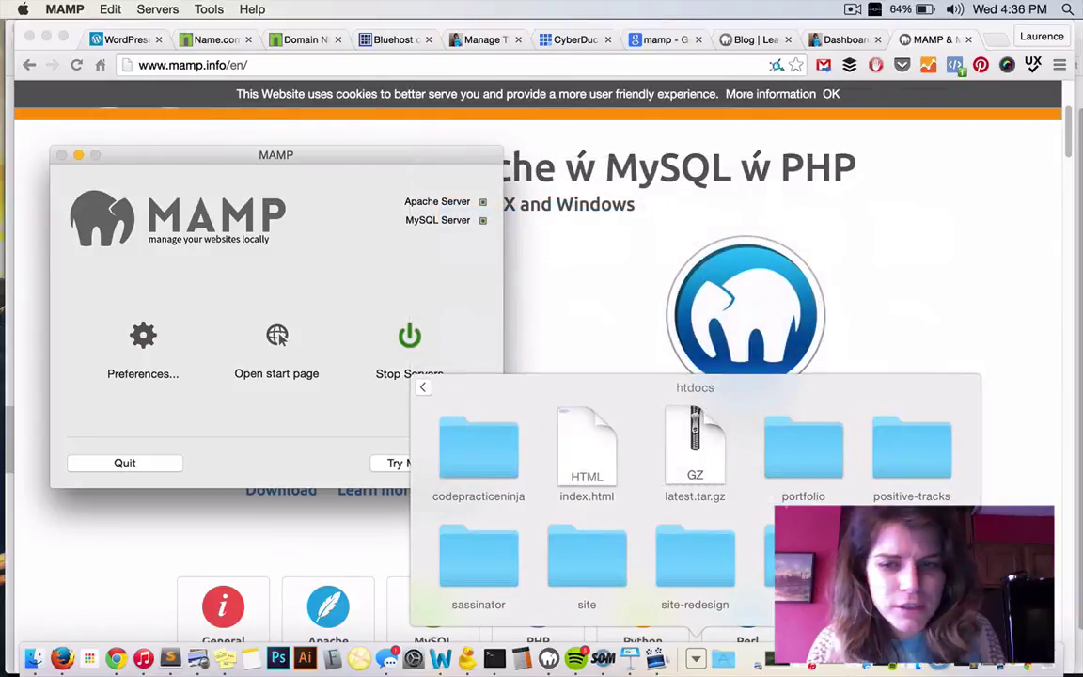
left_click(931, 621)
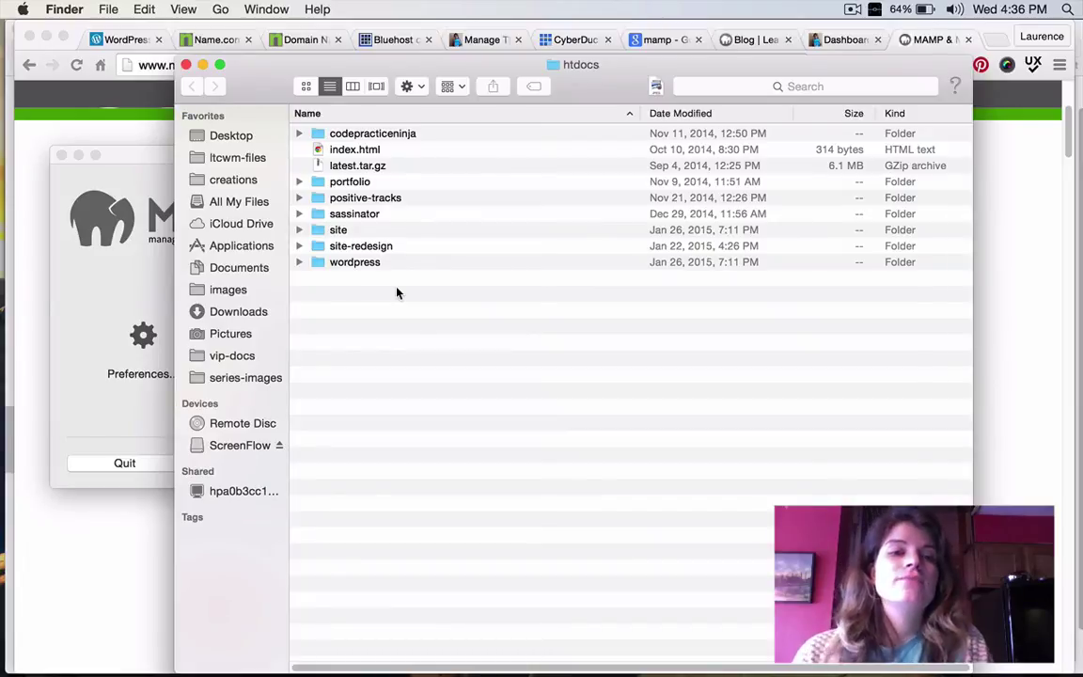
left_click(358, 230)
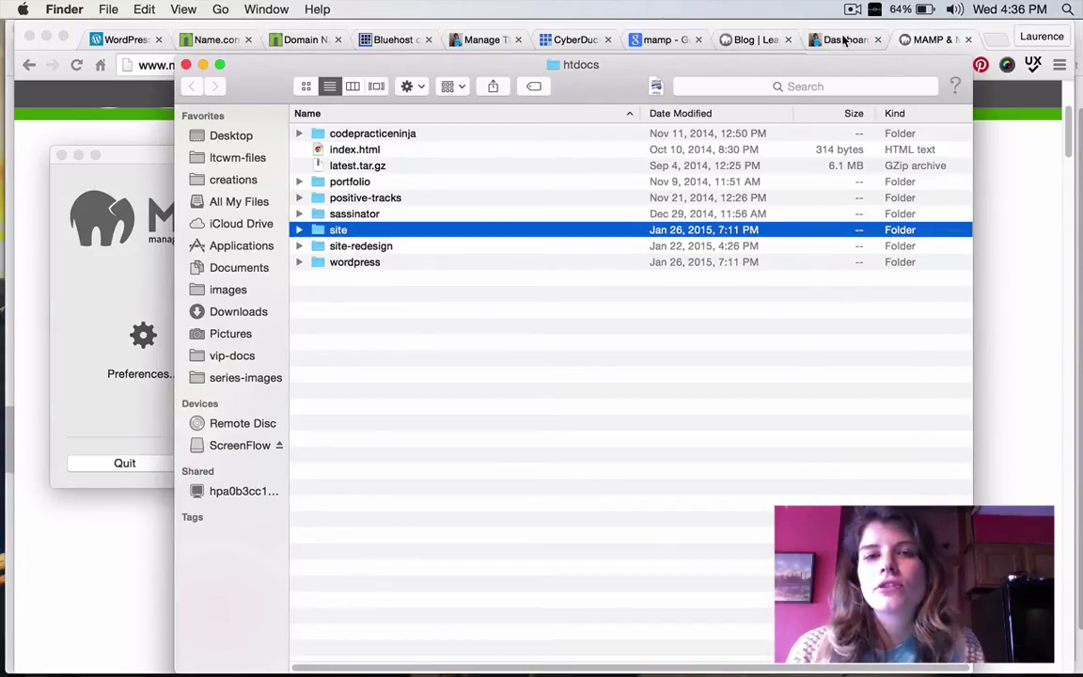
Step: Switch to Chrome and enter the address localhost:8888/site in a new tab without loading it
left_click(893, 37)
left_click(993, 42)
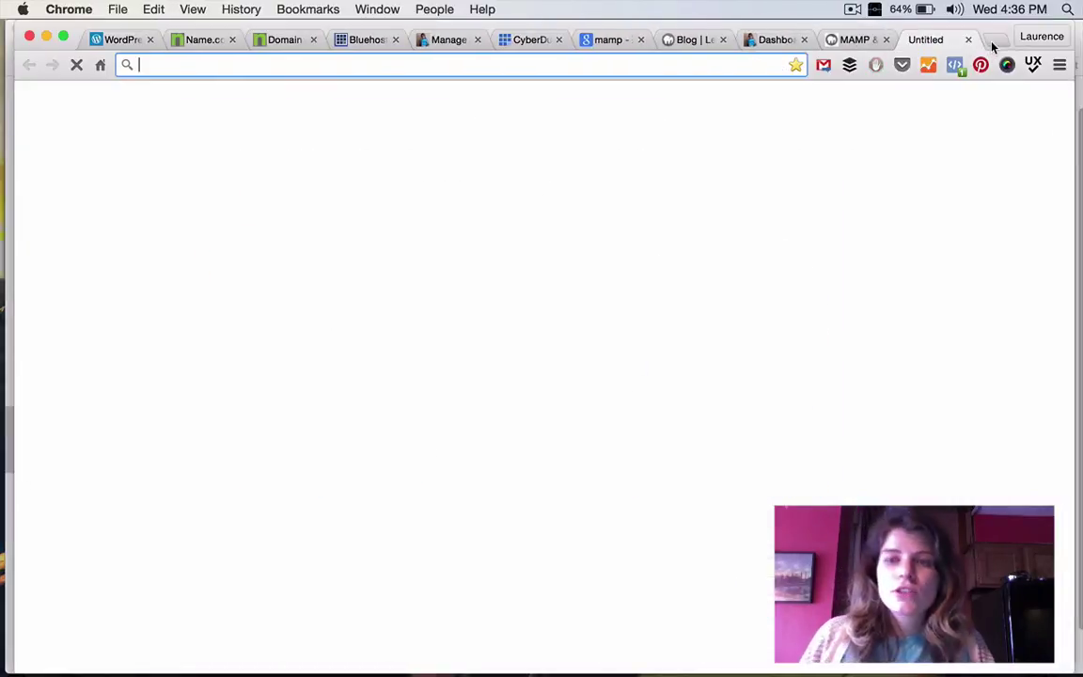
type("loc")
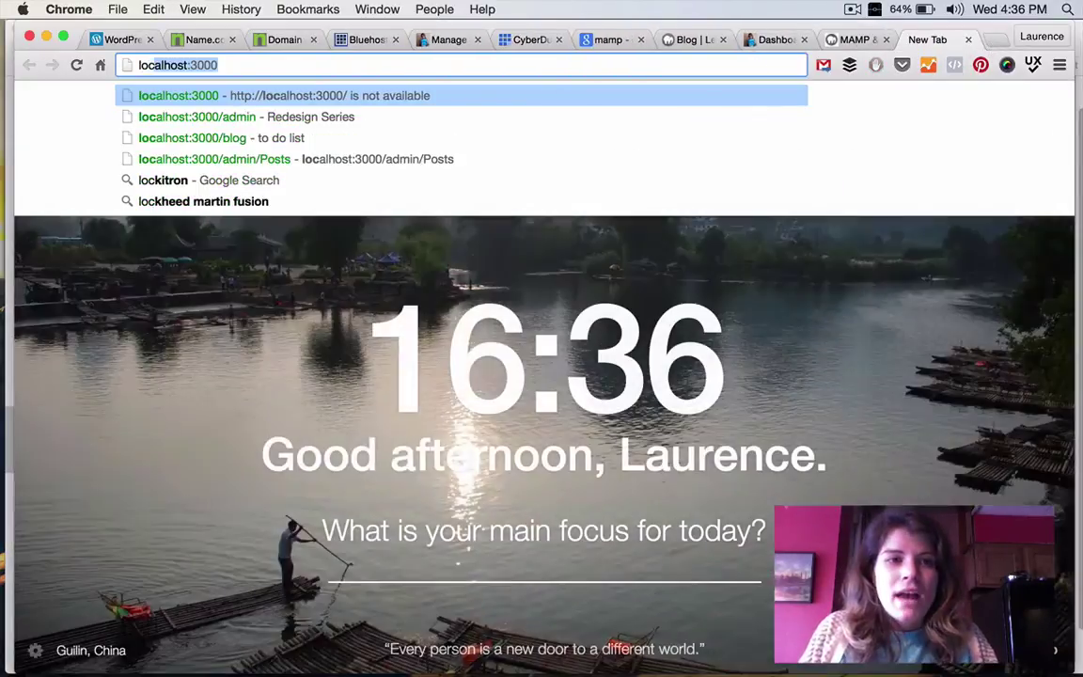
key("Right")
key("BackSpace")
key("BackSpace")
key("BackSpace")
key("BackSpace")
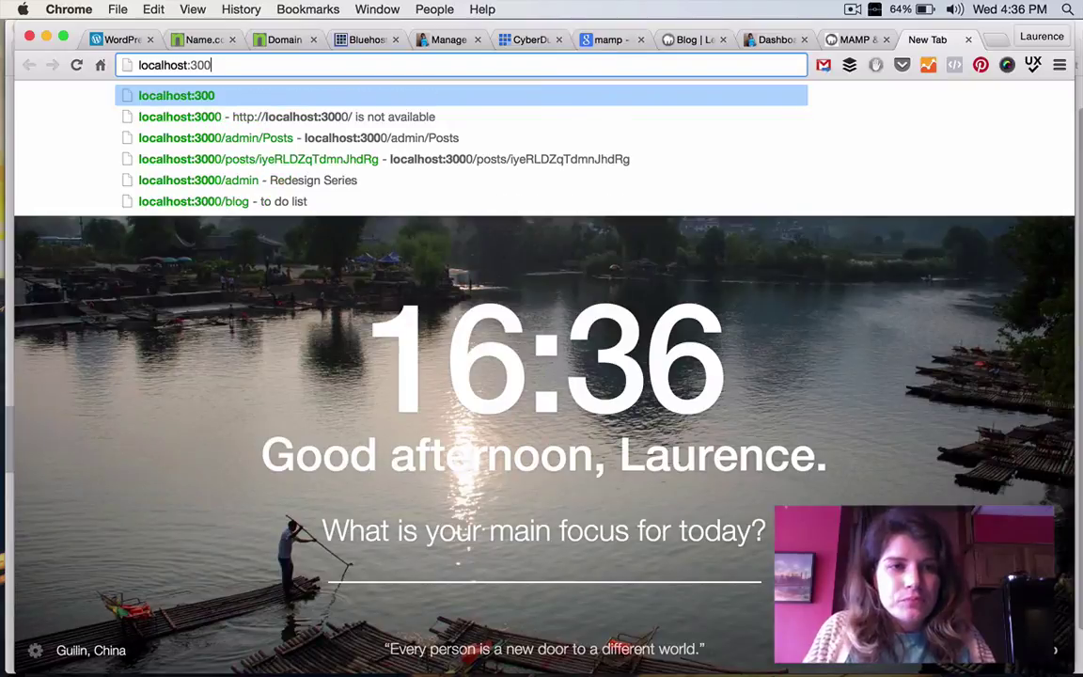
type("888")
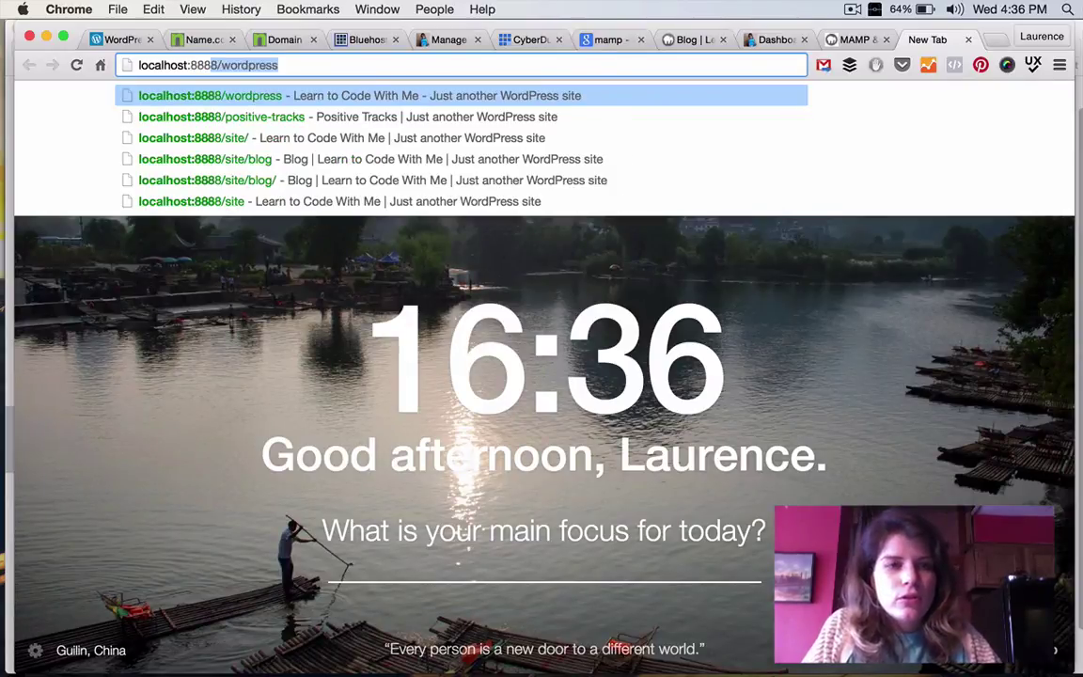
type("8/wordpres")
key("Right")
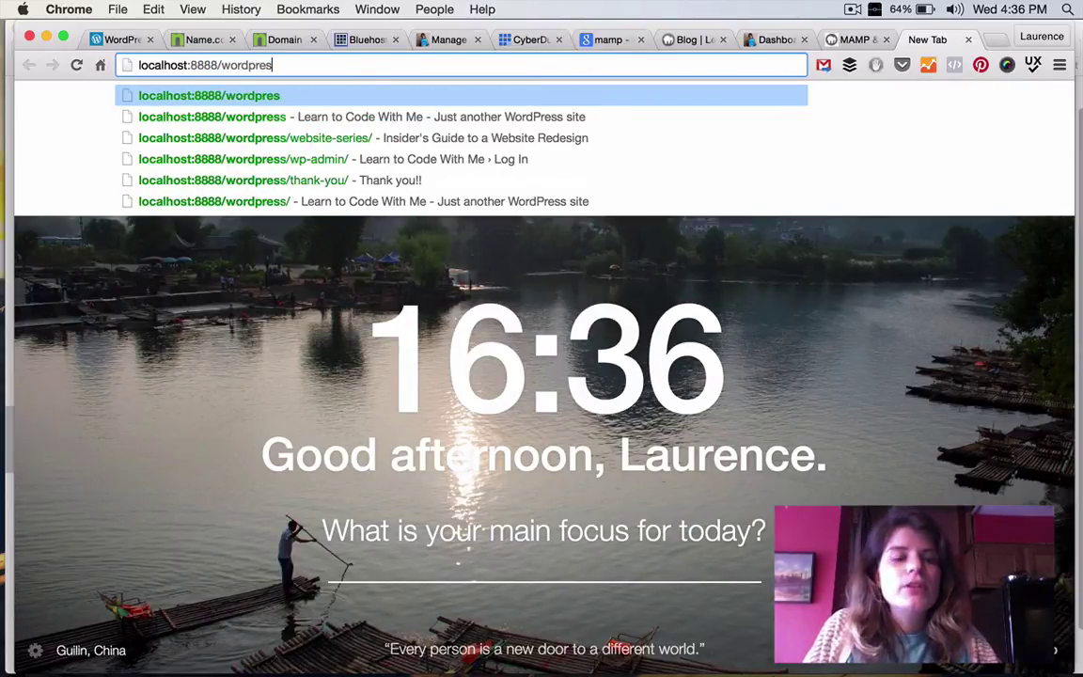
key("BackSpace")
key("BackSpace")
key("BackSpace")
key("BackSpace")
key("BackSpace")
key("BackSpace")
key("BackSpace")
key("BackSpace")
key("BackSpace")
type("site/")
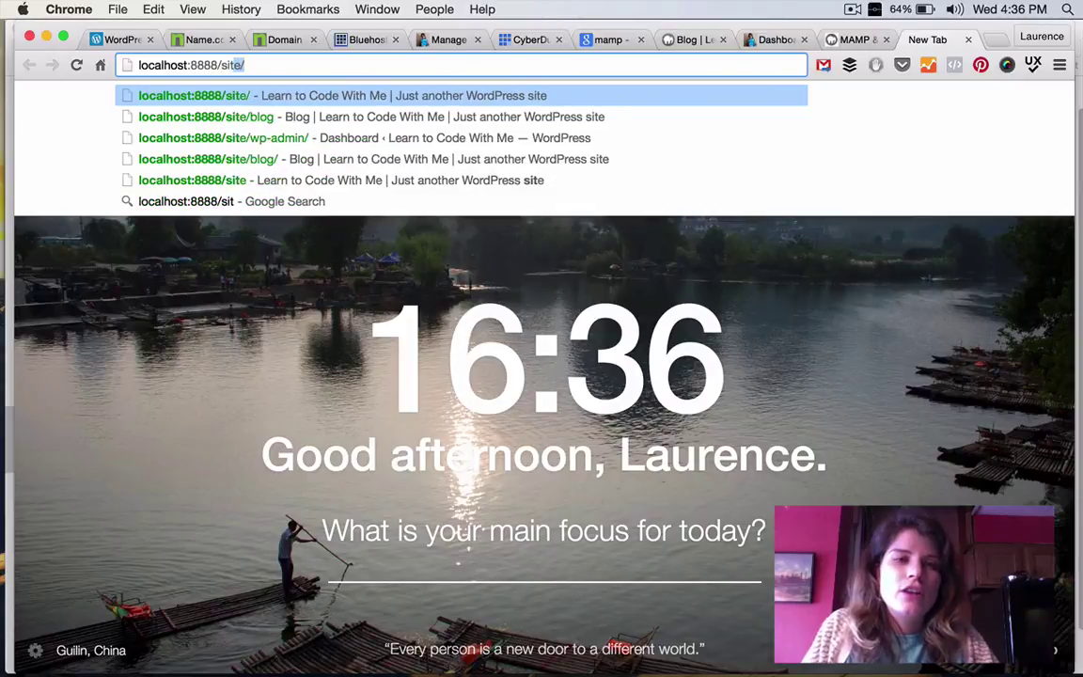
Step: Switch to Finder, go into site/wp-content/themes and collapse the remixx theme folder
key("super+Tab")
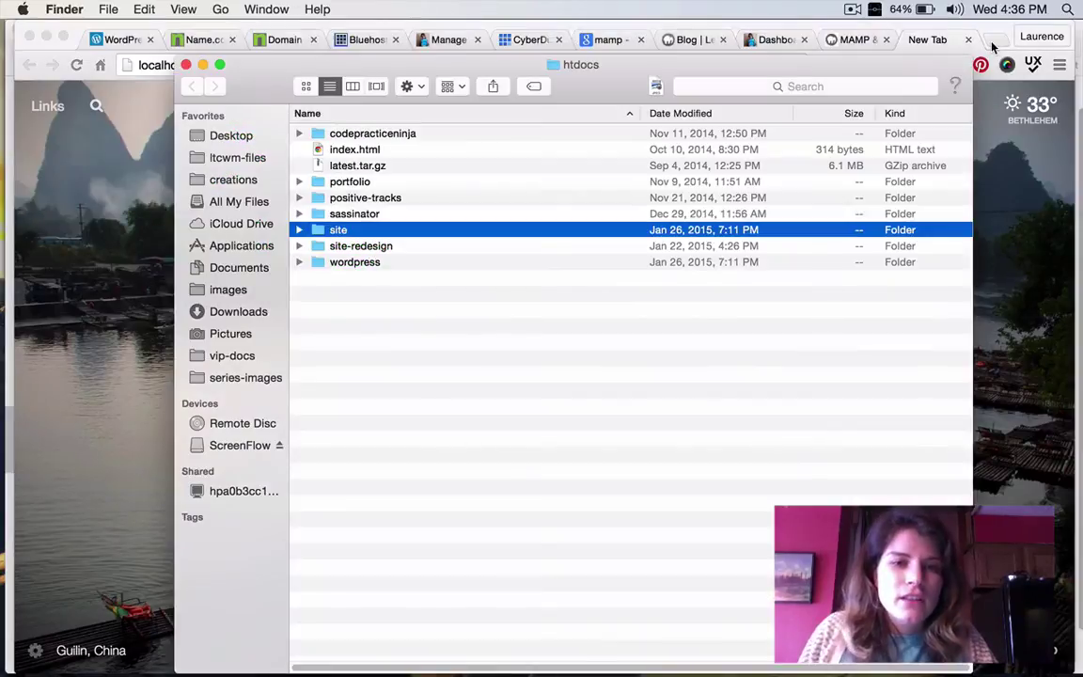
double_click(341, 231)
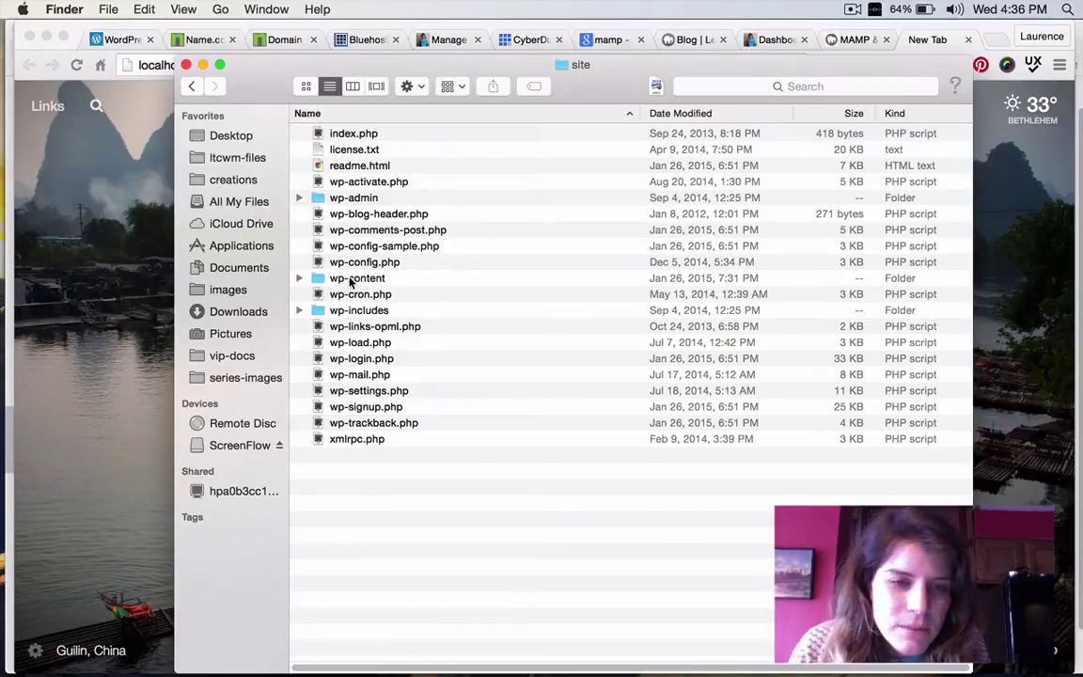
left_click(355, 282)
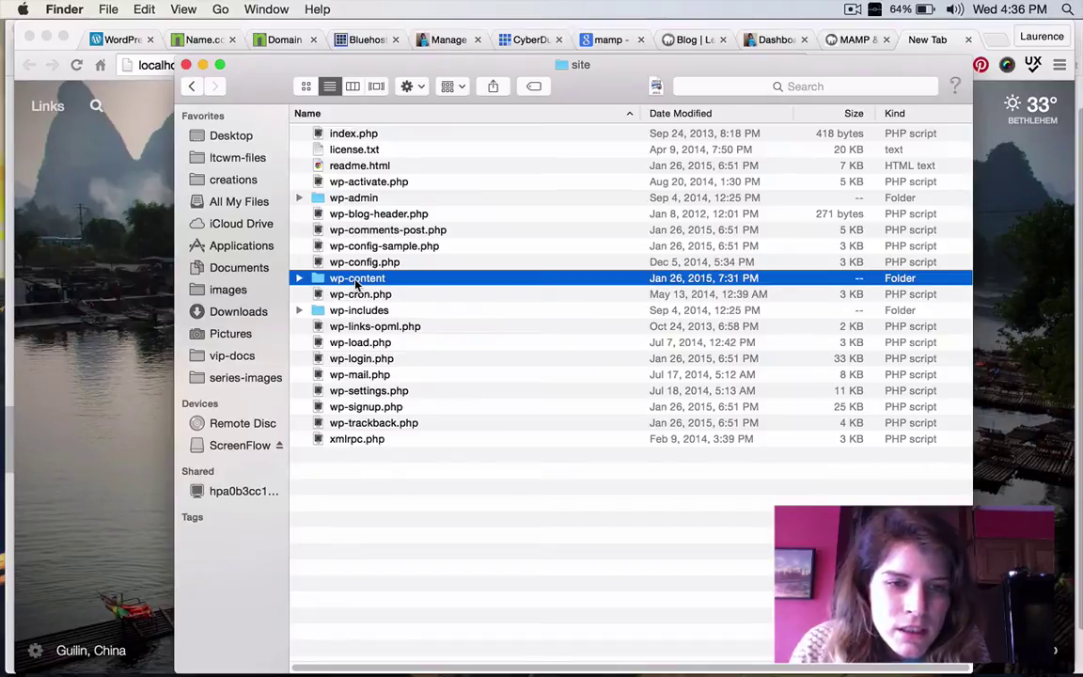
double_click(355, 278)
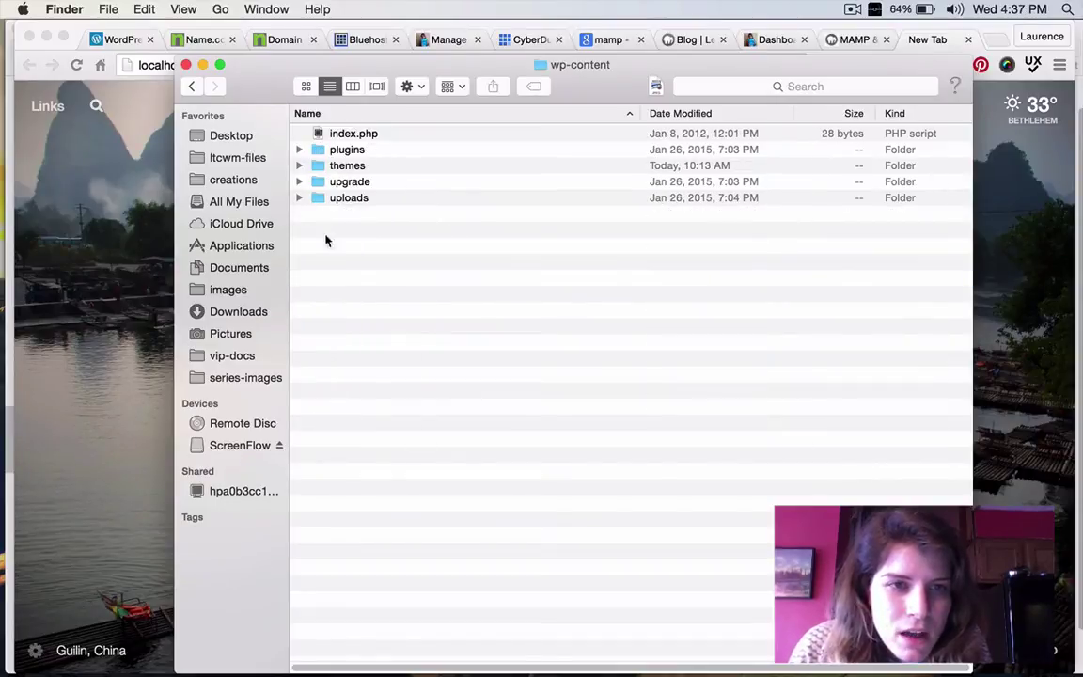
double_click(356, 164)
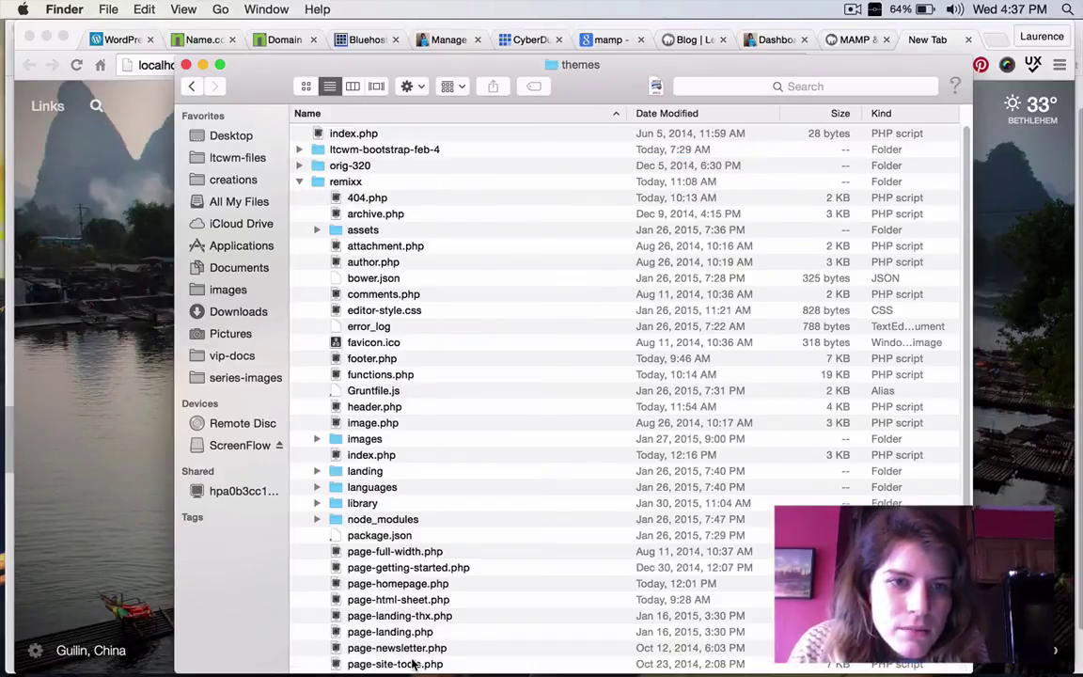
left_click(295, 183)
left_click(299, 183)
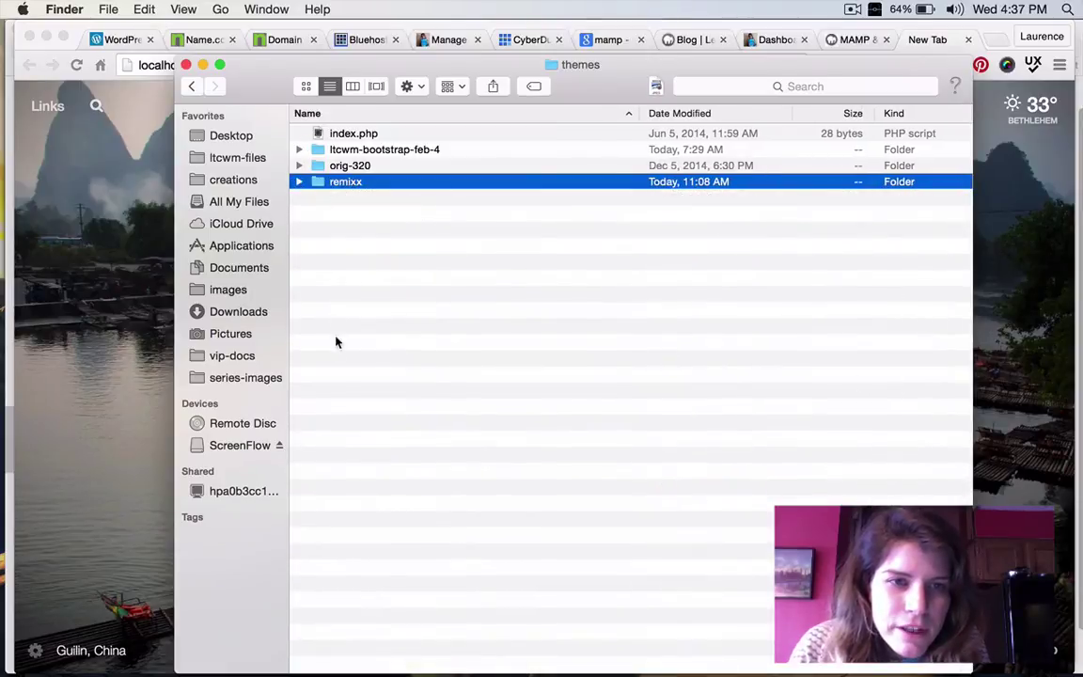
Step: Return to Chrome, load localhost:8888/site/blog and look over the local blog page's posts and sidebar
left_click(145, 174)
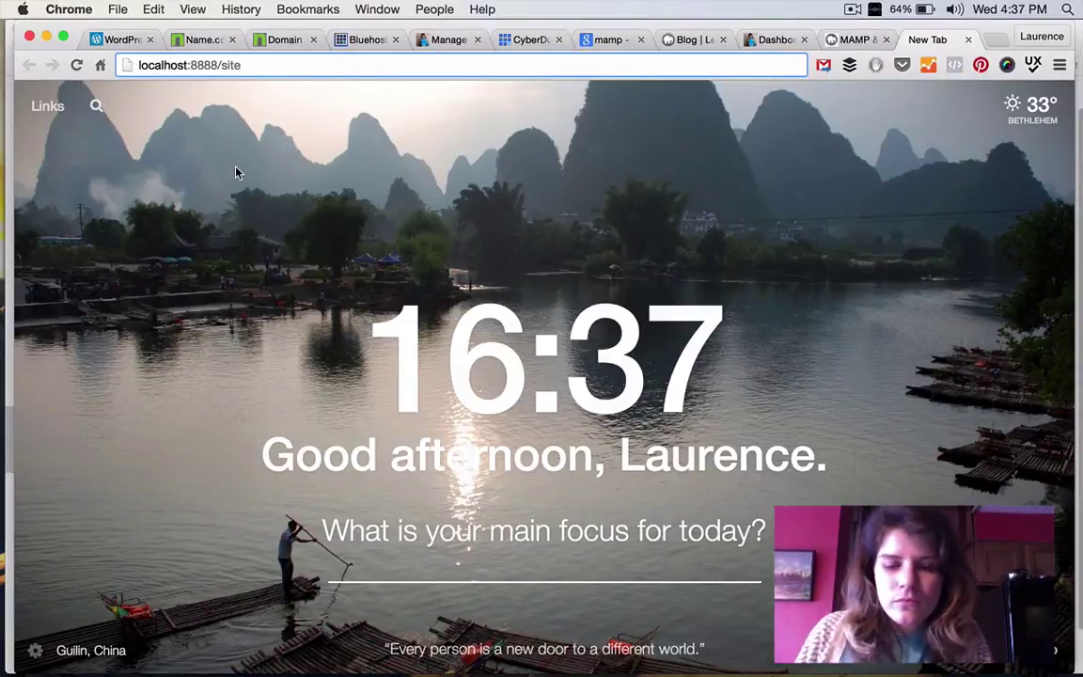
type("/blog")
key("Return")
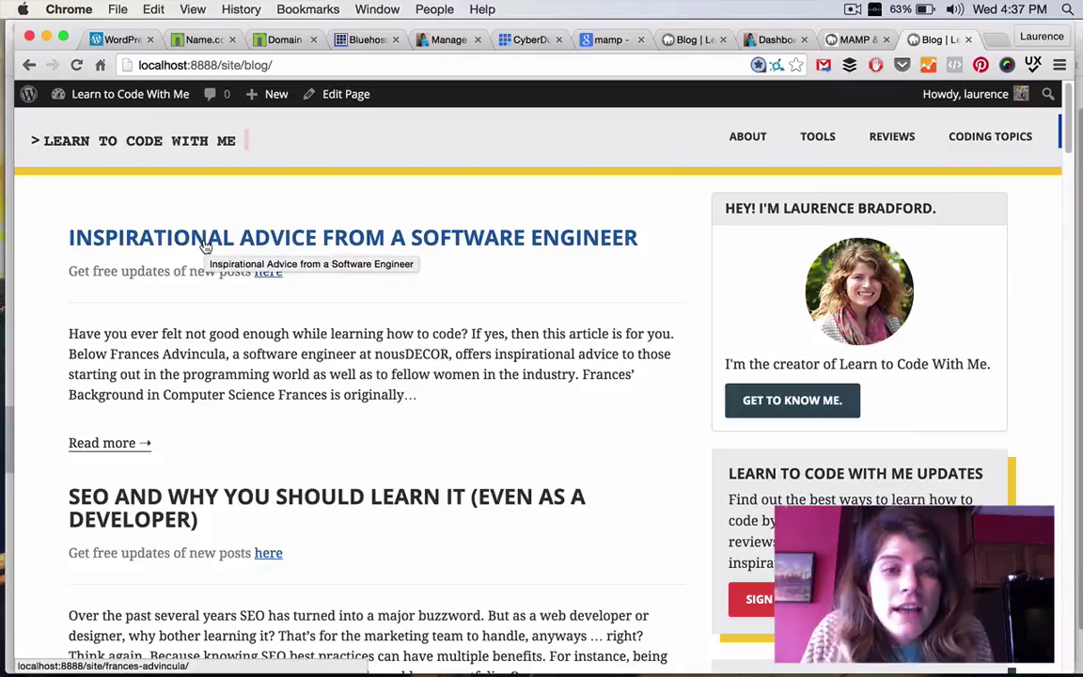
scroll(461, 323, "down", 10)
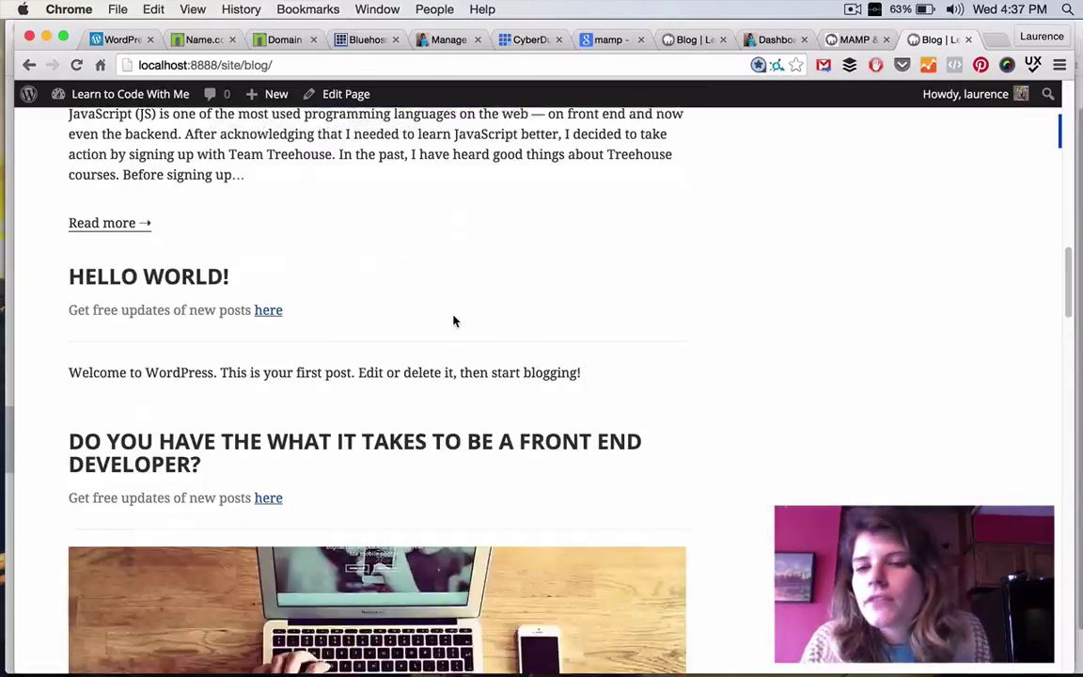
scroll(454, 320, "up", 5)
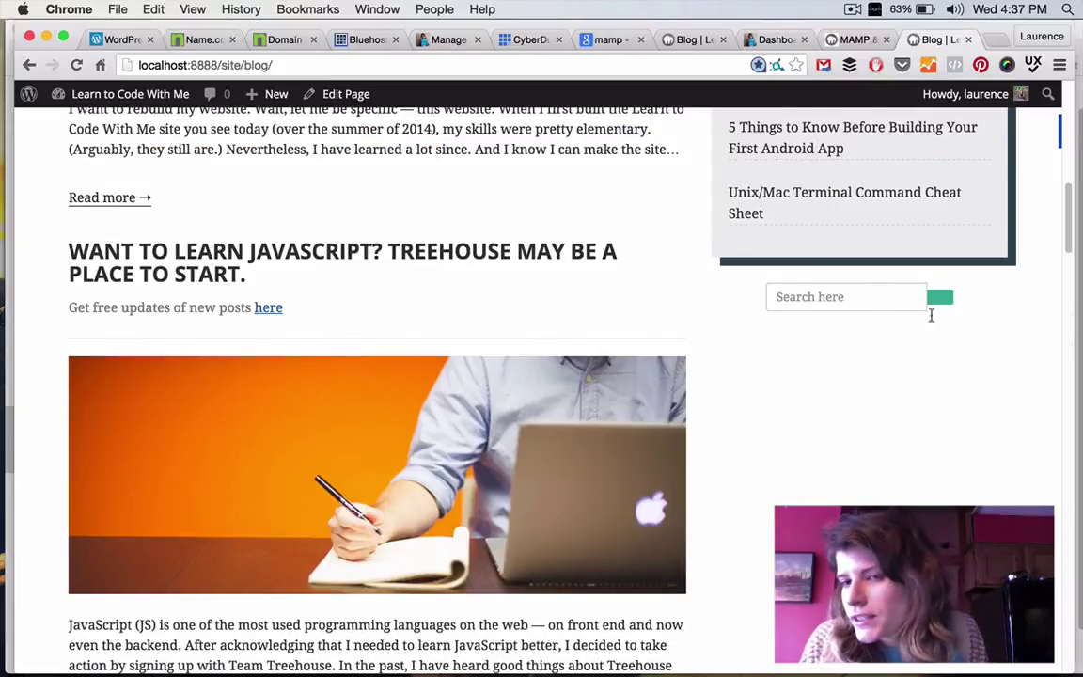
scroll(476, 239, "down", 2)
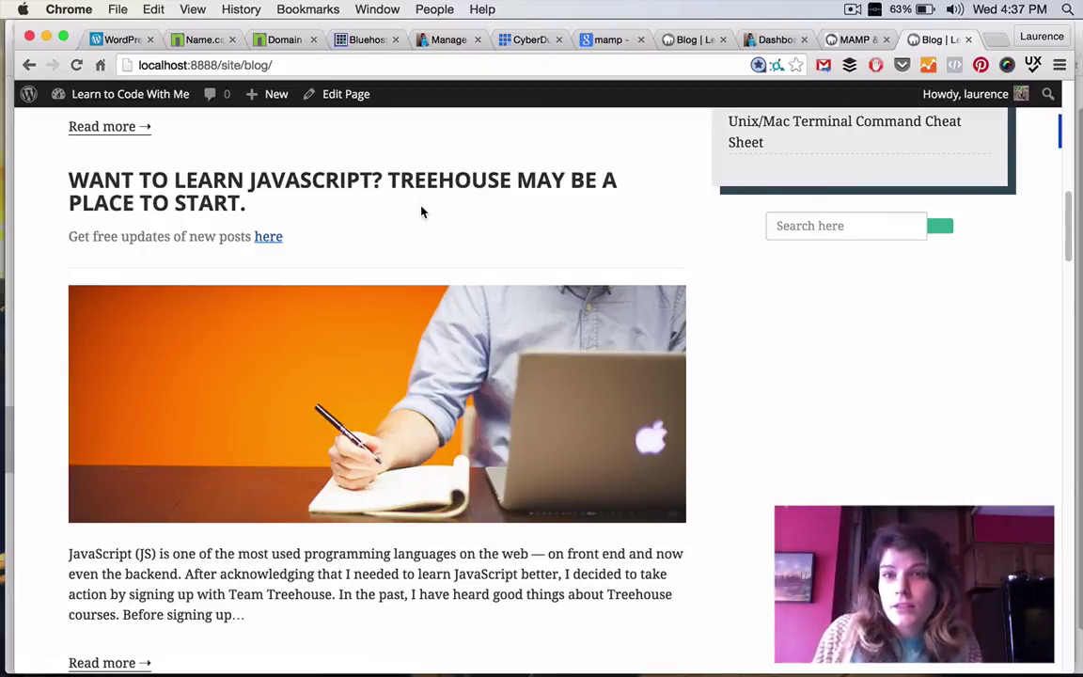
Step: Switch to the Keynote presentation and show the text editor slide
key("super+Tab")
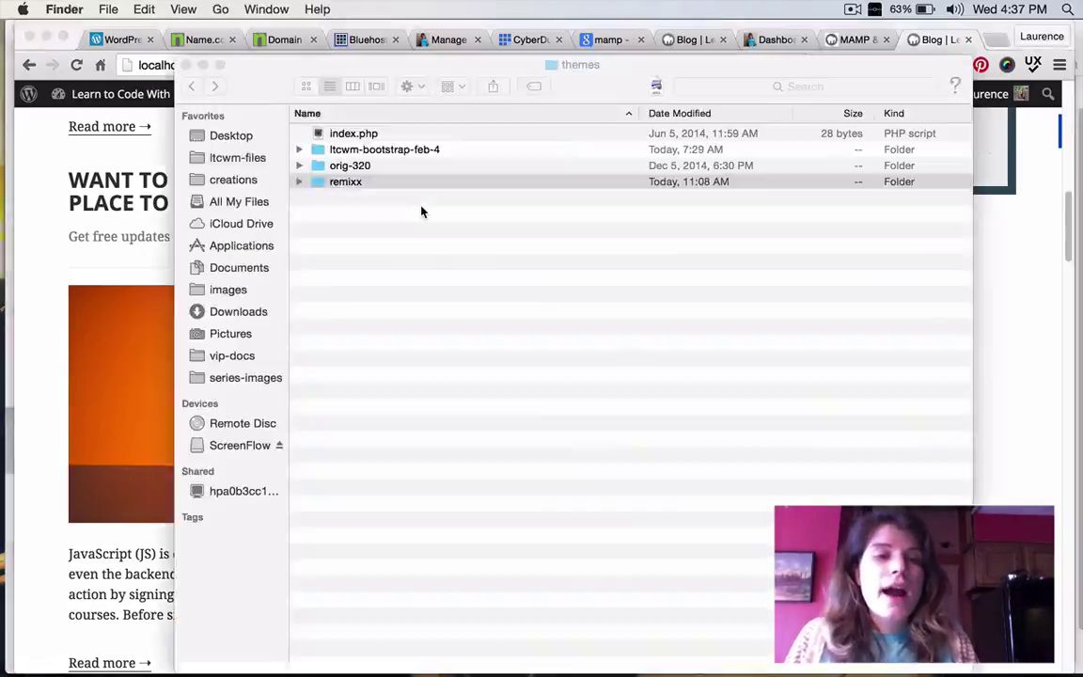
key("super+Tab")
key("super+Tab")
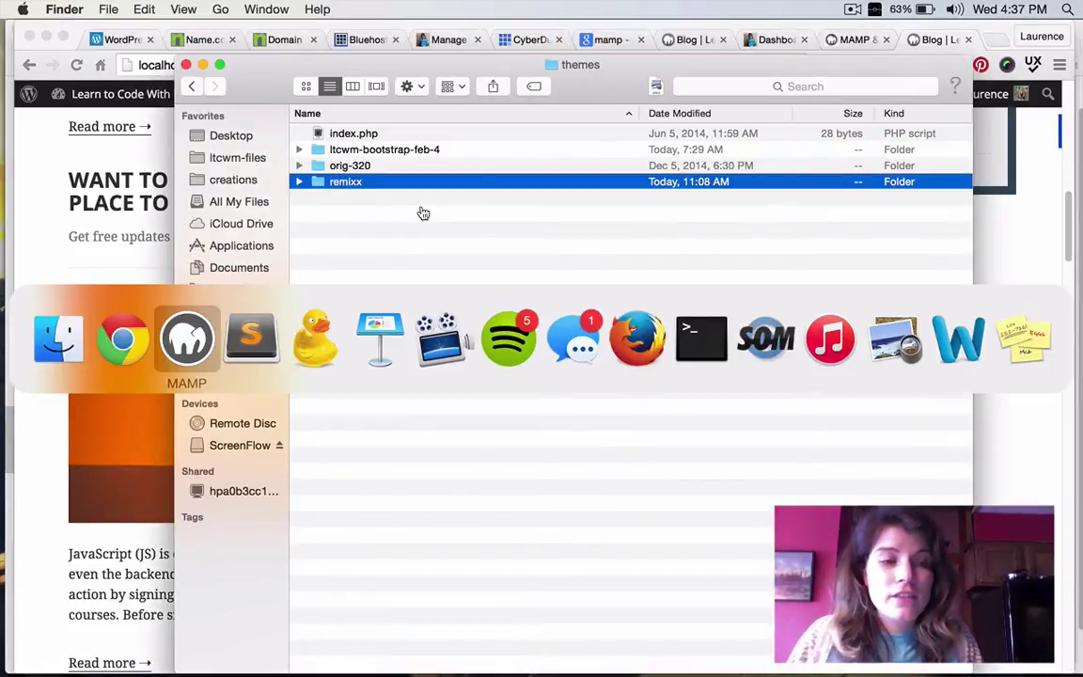
key("super+Tab")
key("super+Tab")
key("super+Tab")
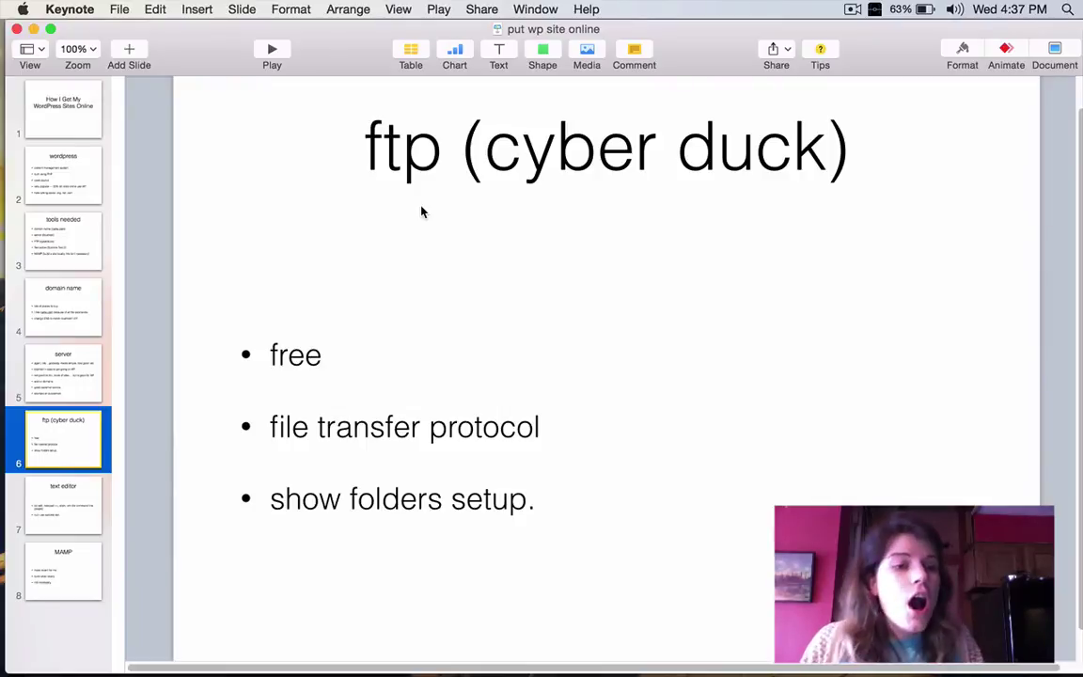
left_click(85, 500)
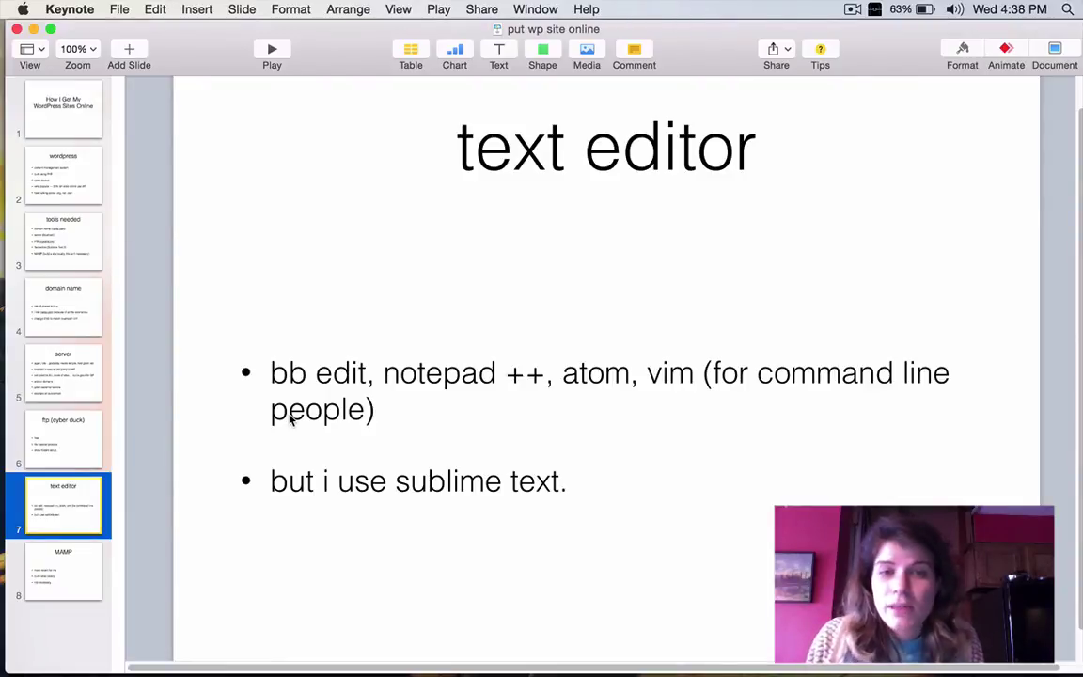
Step: Switch to Sublime Text, reopen the remixx theme's recent style.css, look through its CSS rules and return to Keynote
mouse_move(278, 658)
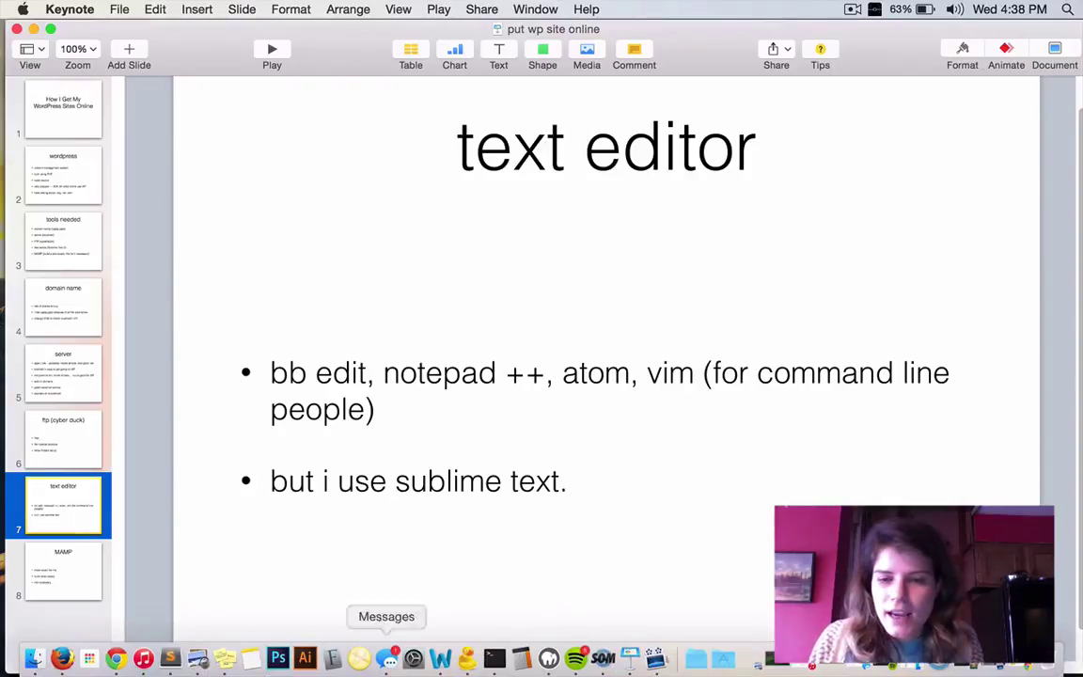
left_click(963, 666)
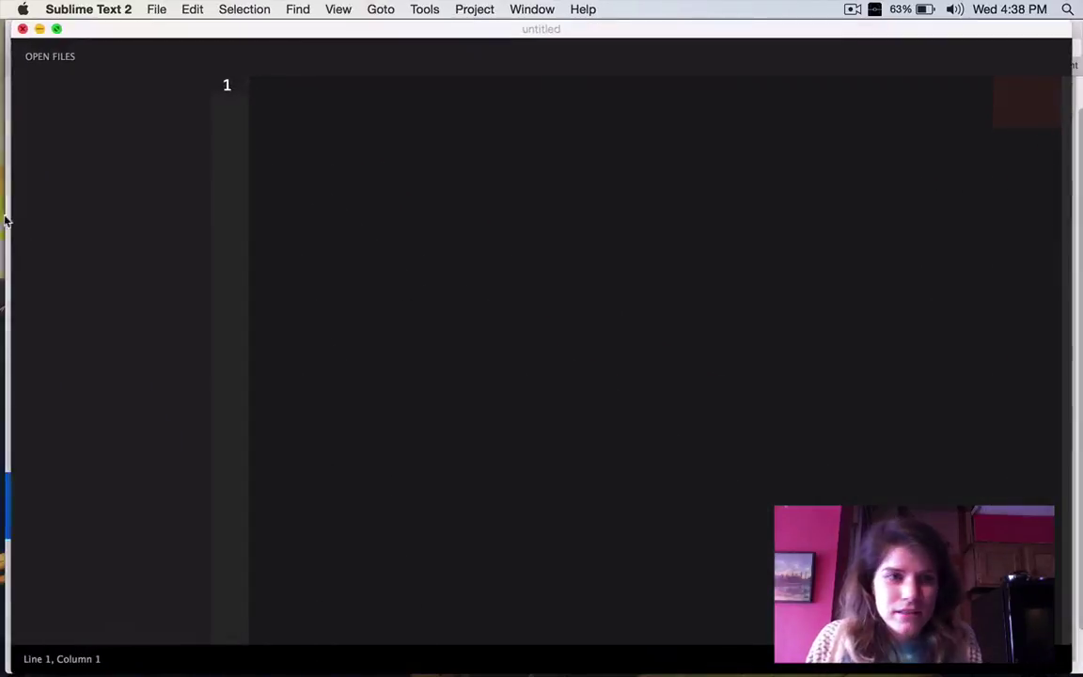
left_click(156, 11)
mouse_move(193, 61)
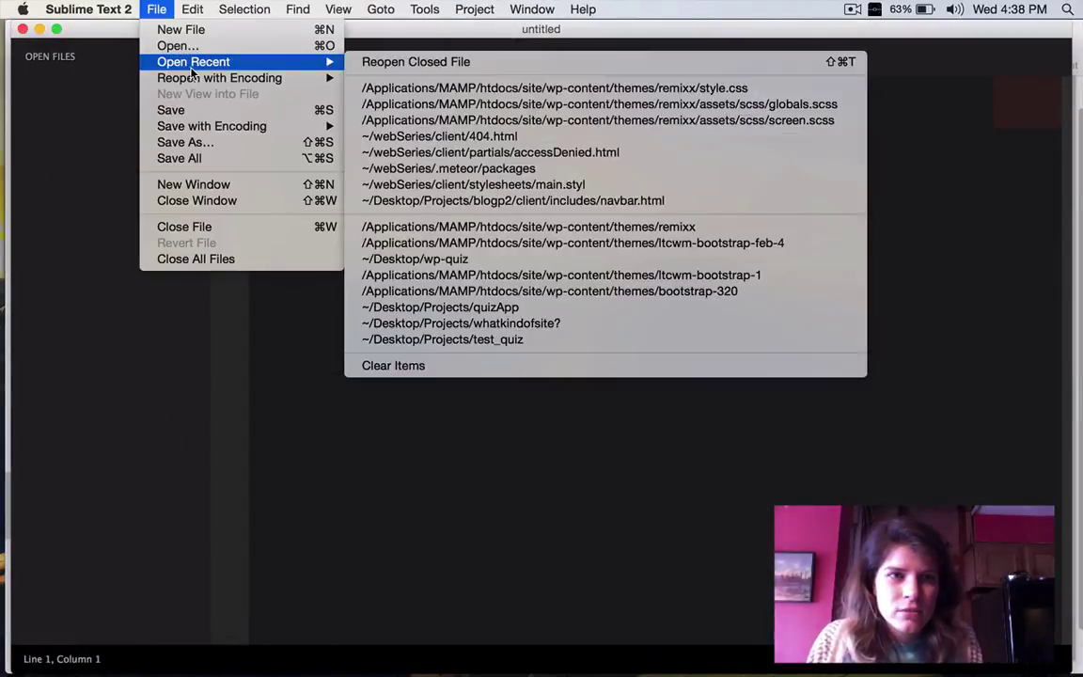
left_click(506, 91)
scroll(571, 375, "down", 20)
scroll(805, 326, "down", 20)
scroll(783, 337, "down", 10)
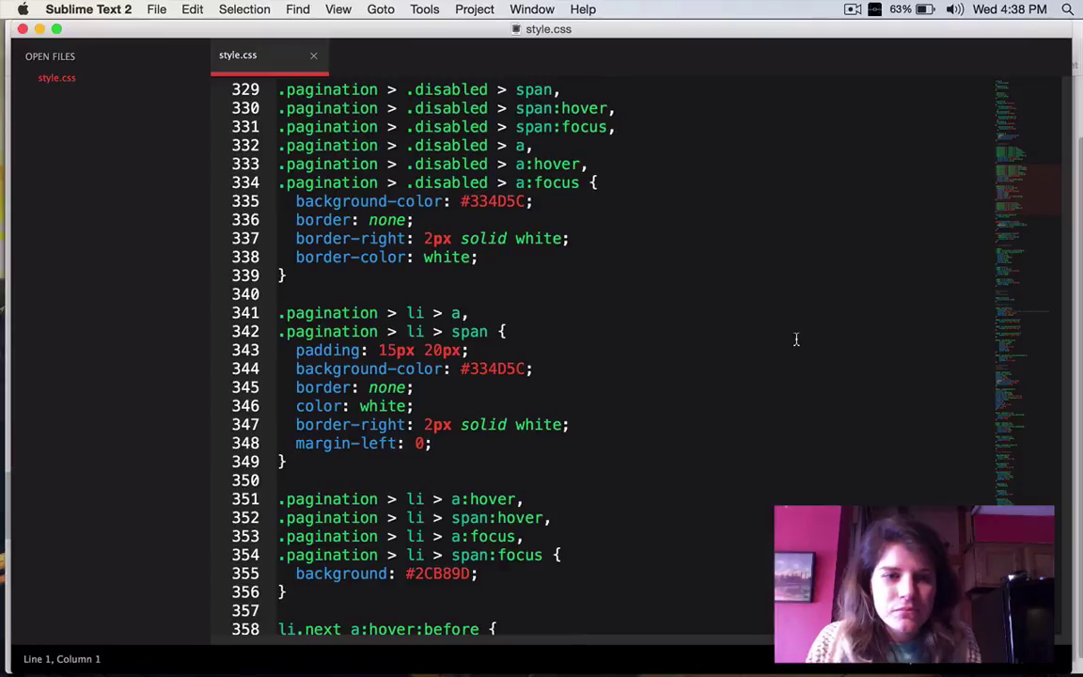
scroll(795, 340, "up", 15)
scroll(790, 329, "up", 20)
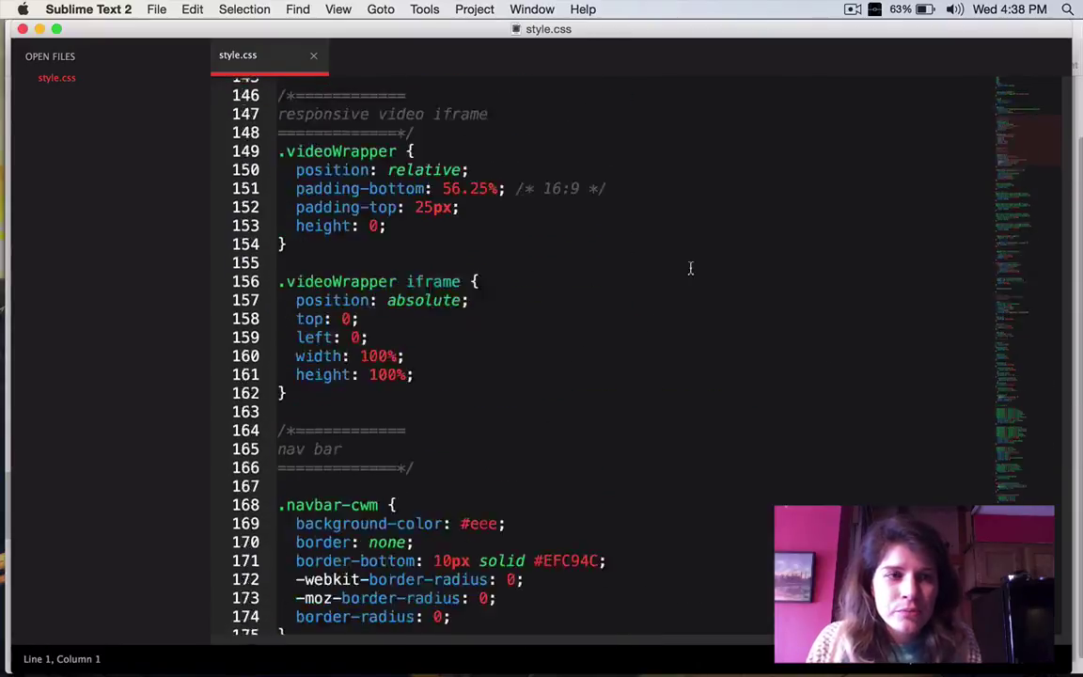
key("super+Tab")
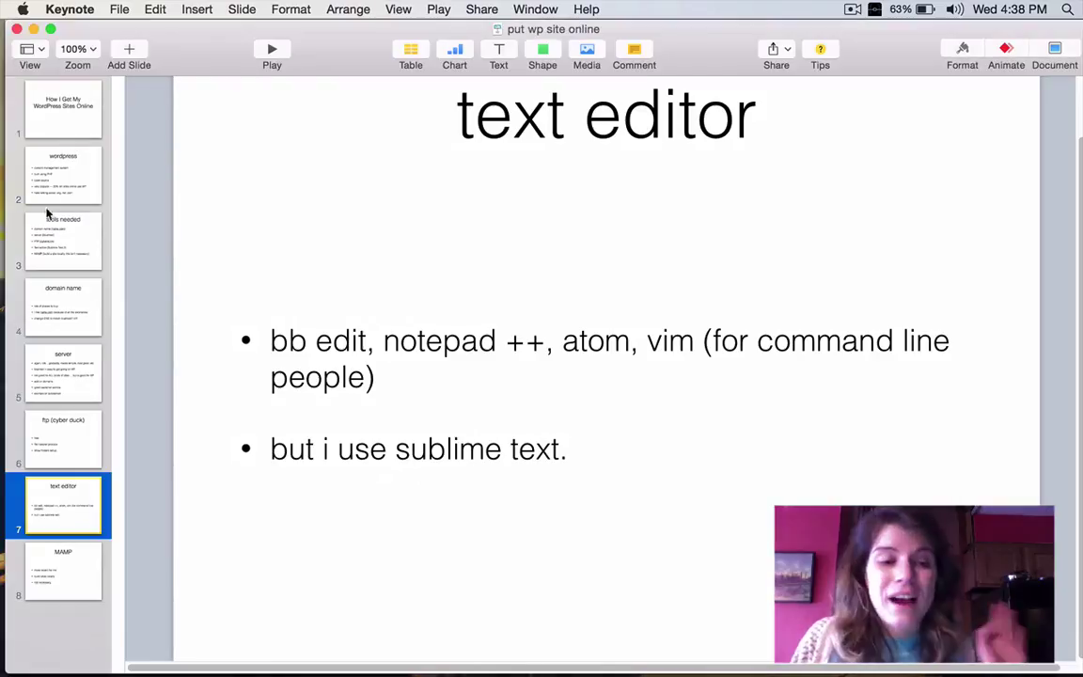